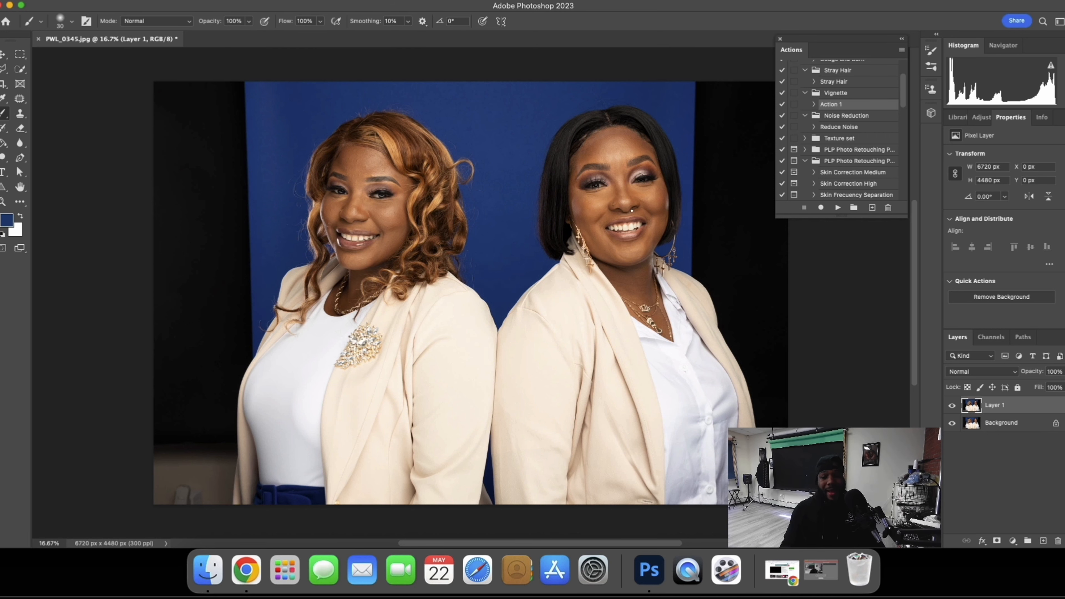
Select both women with Select Subject and add the selection as a layer mask on Layer 1.
left_click(23, 69)
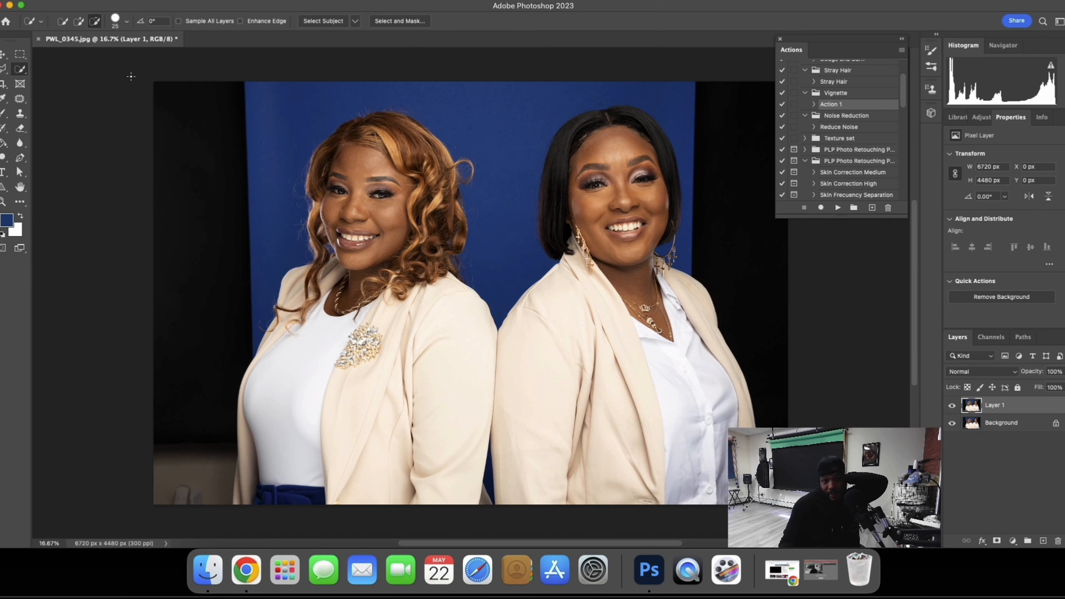
left_click(309, 21)
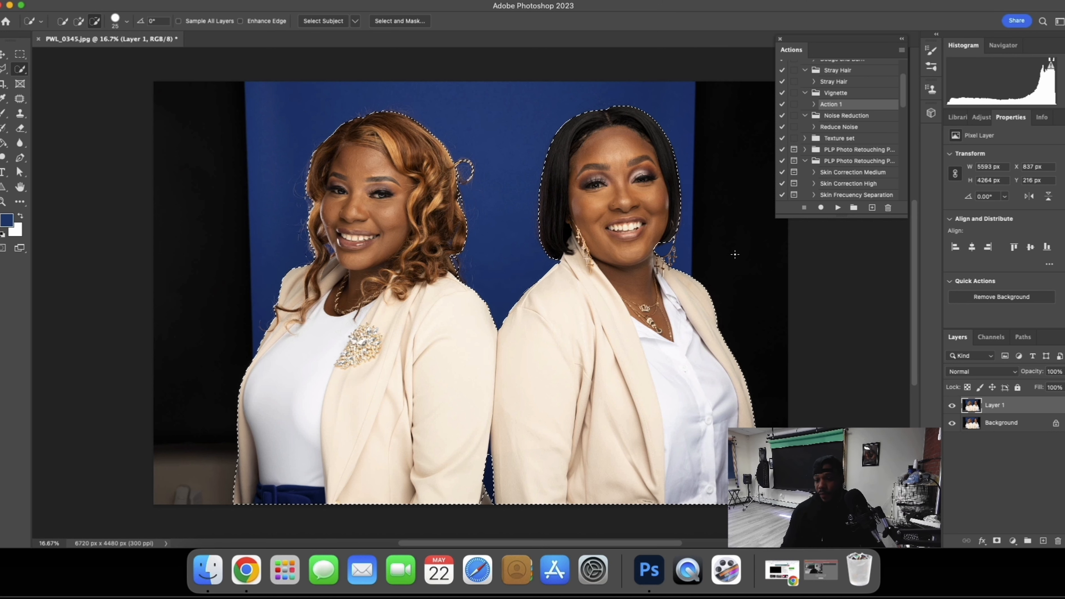
left_click(997, 541)
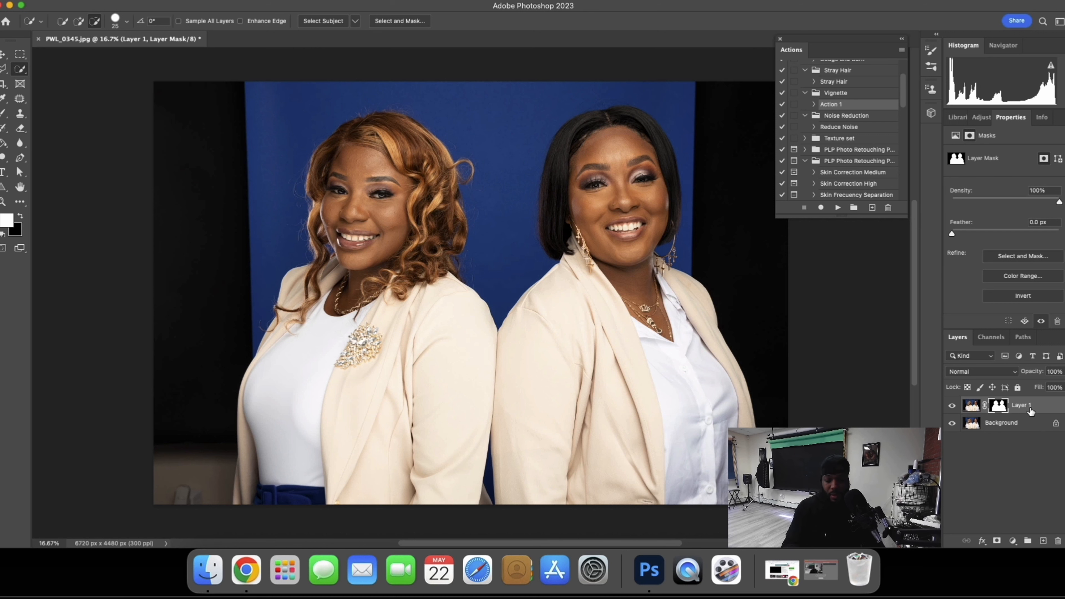
Duplicate the masked Layer 1 and invert the mask of the original Layer 1 so it covers only the backdrop.
key("super+j")
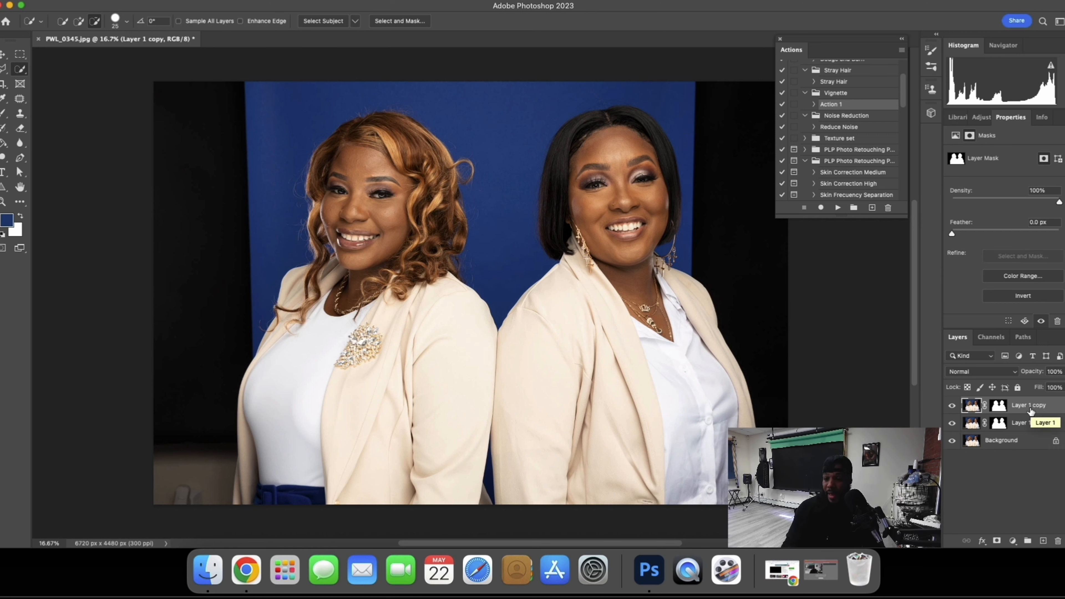
left_click(999, 425)
key("super+i")
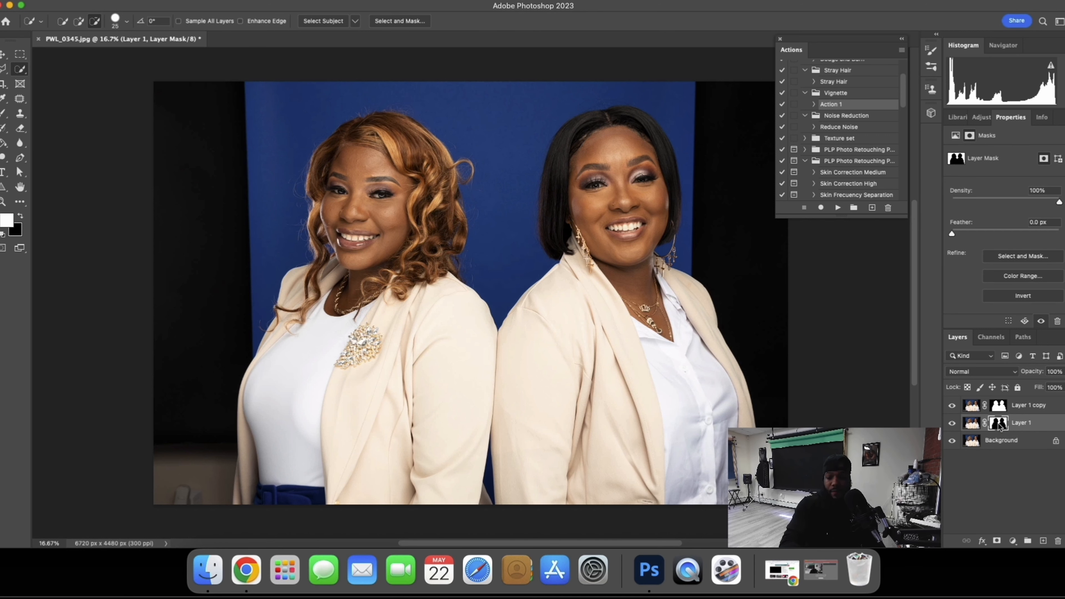
On the image of Layer 1, make full-height rectangular selections over the black strips at both sides, slightly overlapping the blue backdrop.
left_click(971, 423)
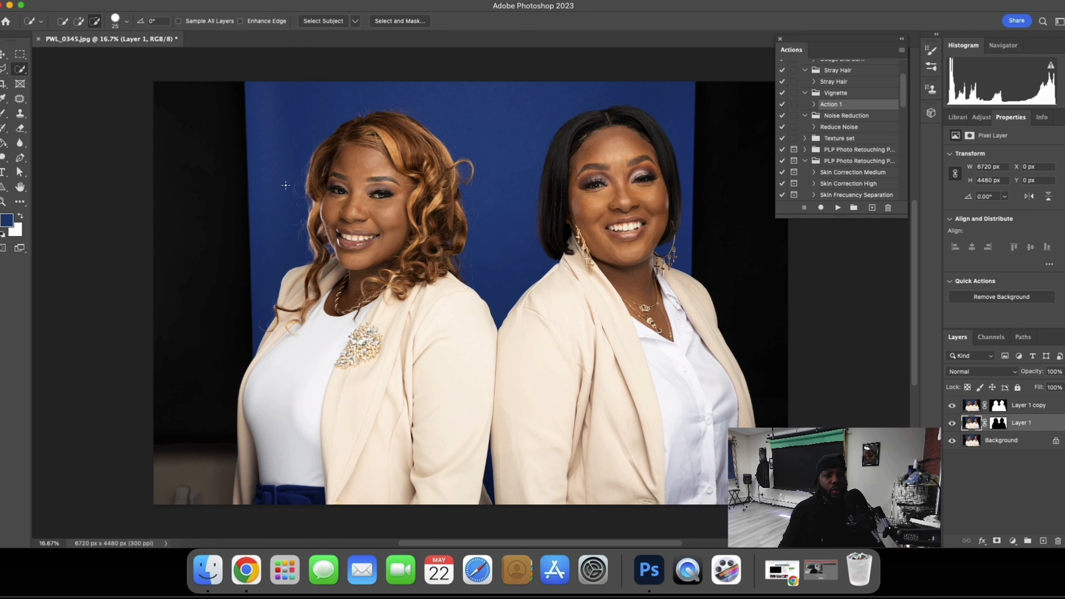
key("m")
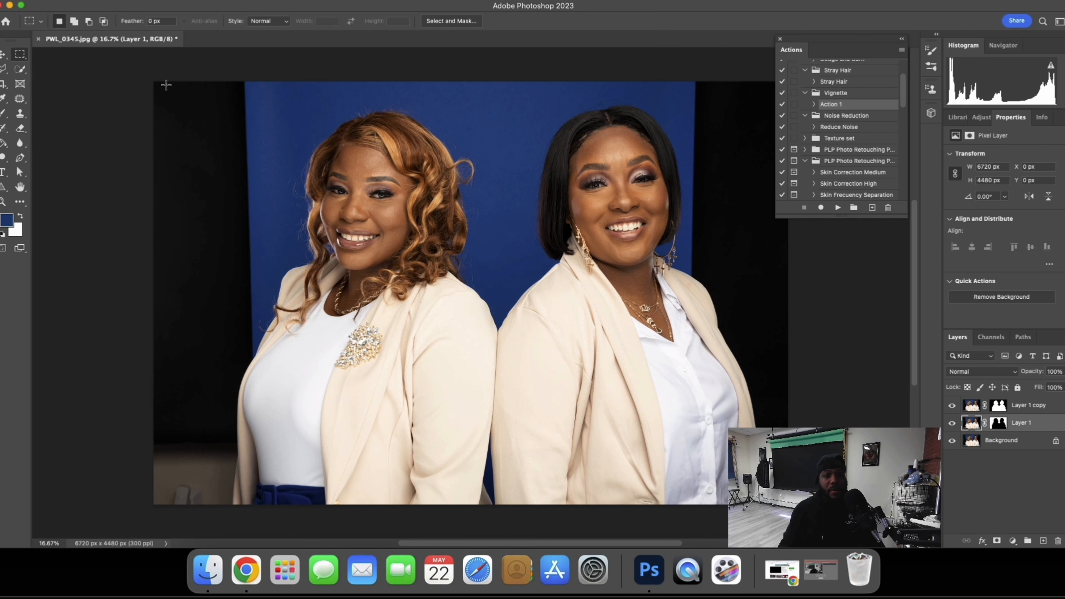
left_click_drag(140, 70, 264, 528)
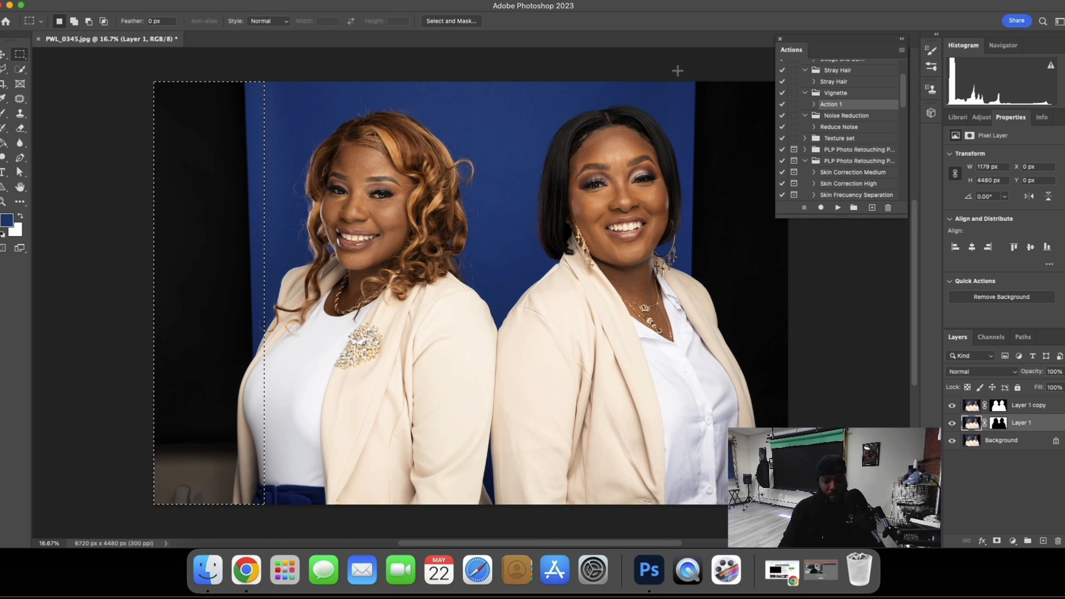
left_click_drag(677, 70, 788, 504)
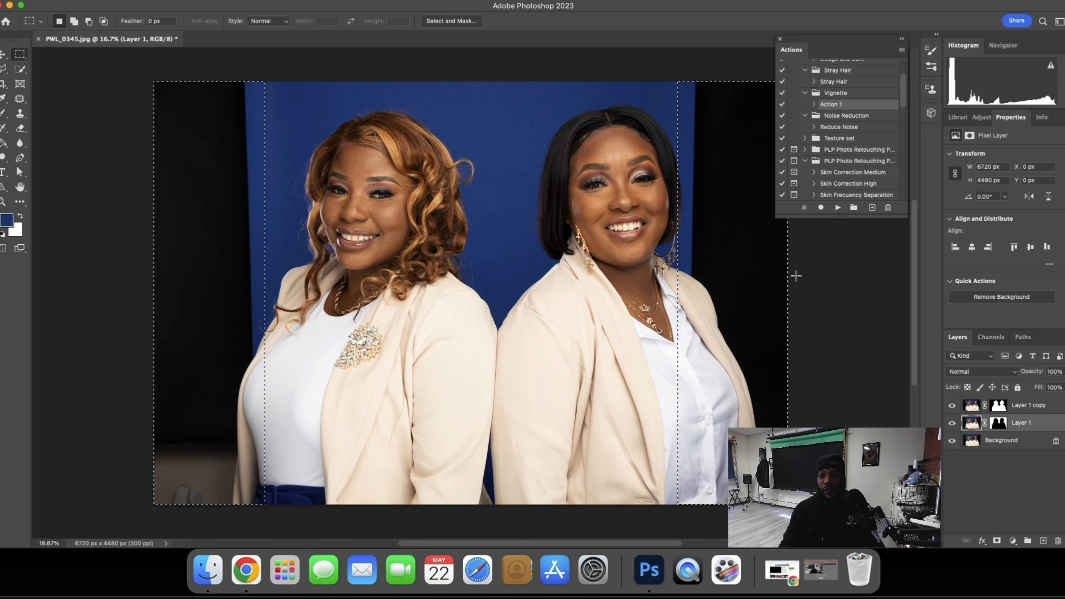
Run the "2. SELECT & FIX (Class..." action from the LSP > SELECT & FIX IT! set on the selected side strips.
scroll(837, 157, "down", 5)
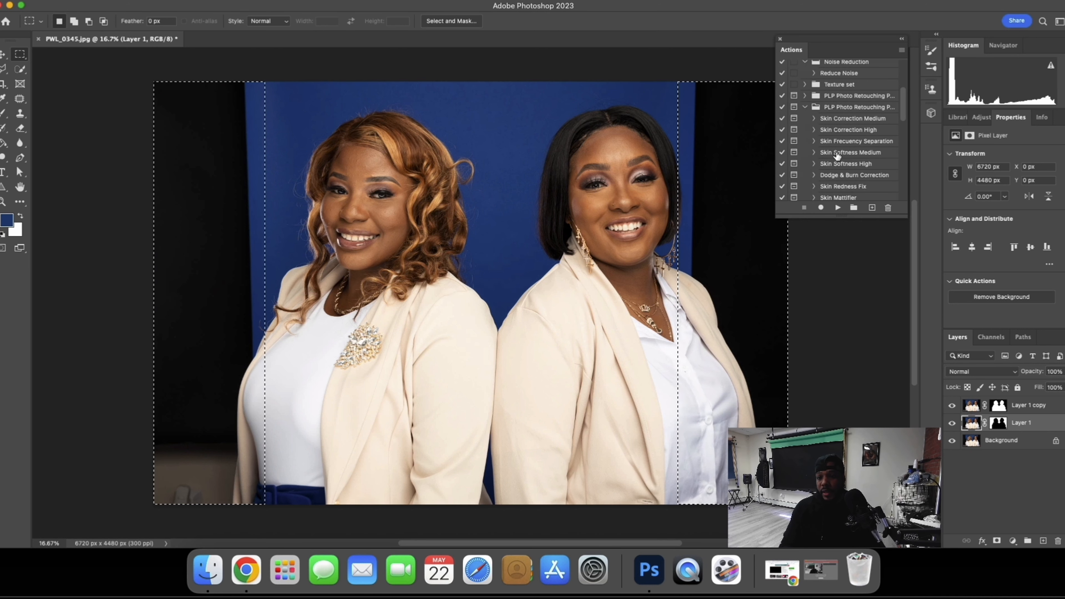
scroll(836, 156, "down", 8)
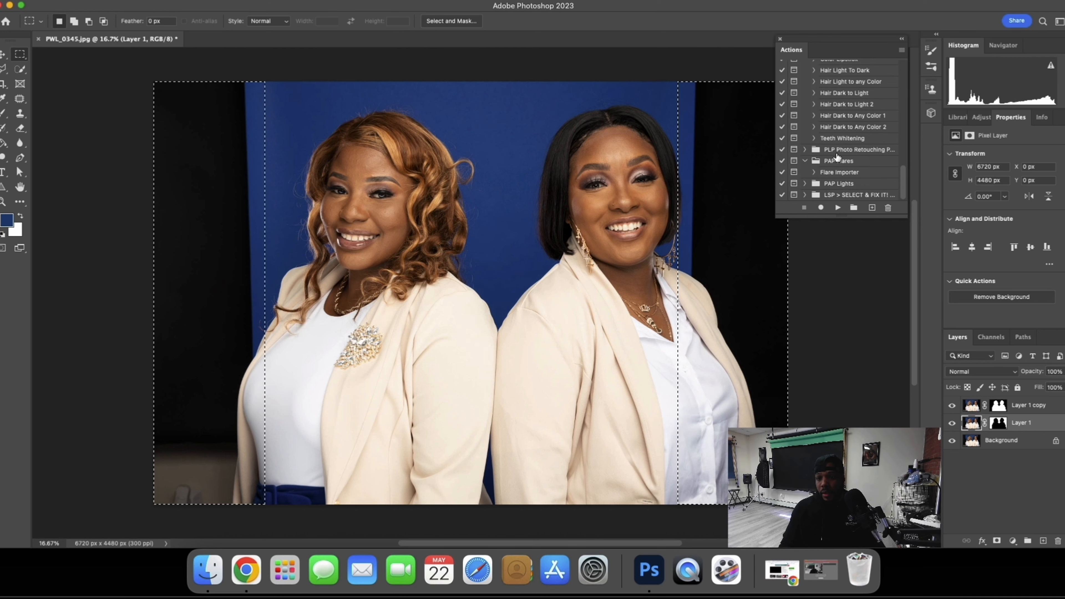
left_click(804, 195)
scroll(840, 180, "down", 3)
scroll(841, 172, "down", 5)
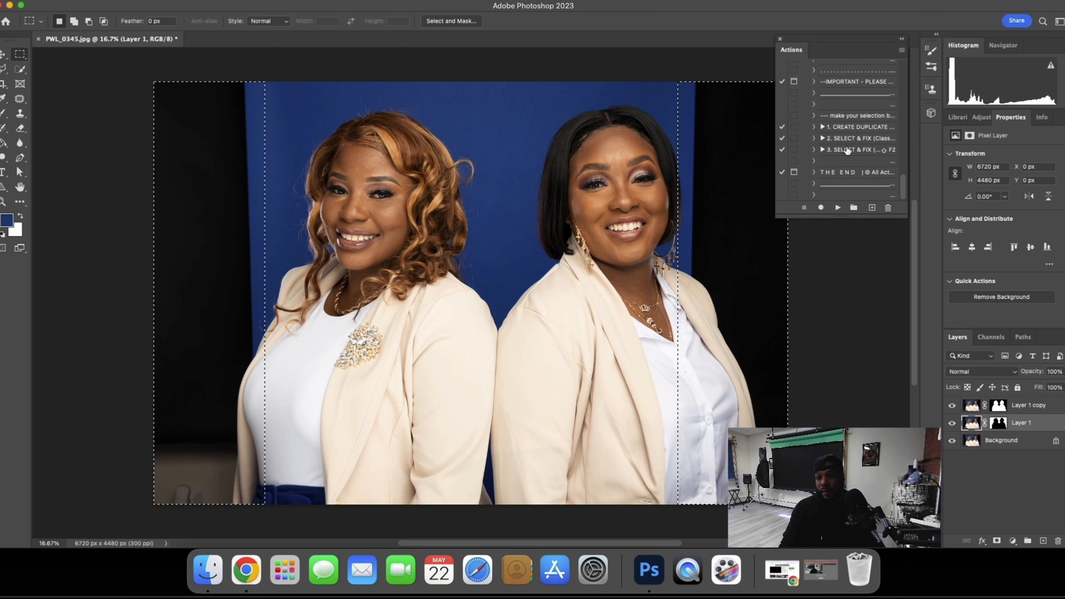
left_click(837, 207)
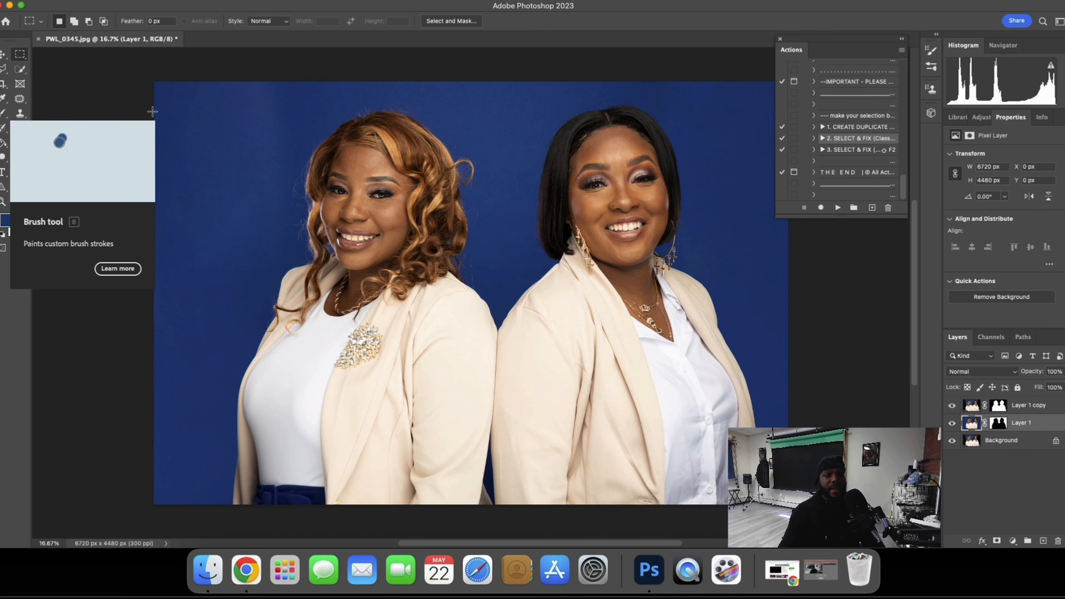
Sample the backdrop blue beside the left woman's hair and paint over the uneven backdrop around her with an 1800 px brush.
left_click(4, 99)
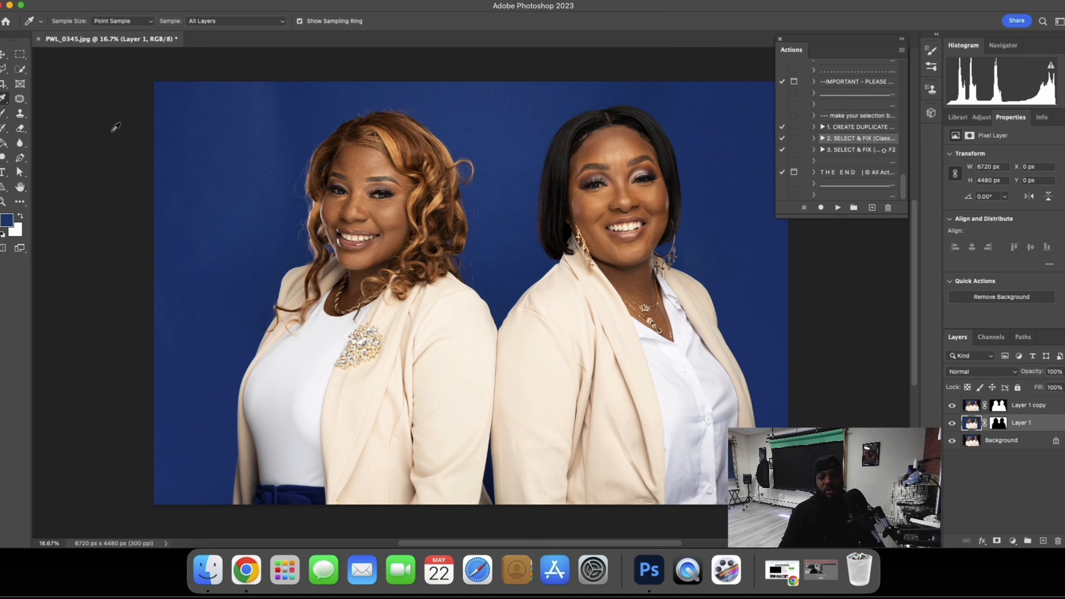
left_click(301, 147)
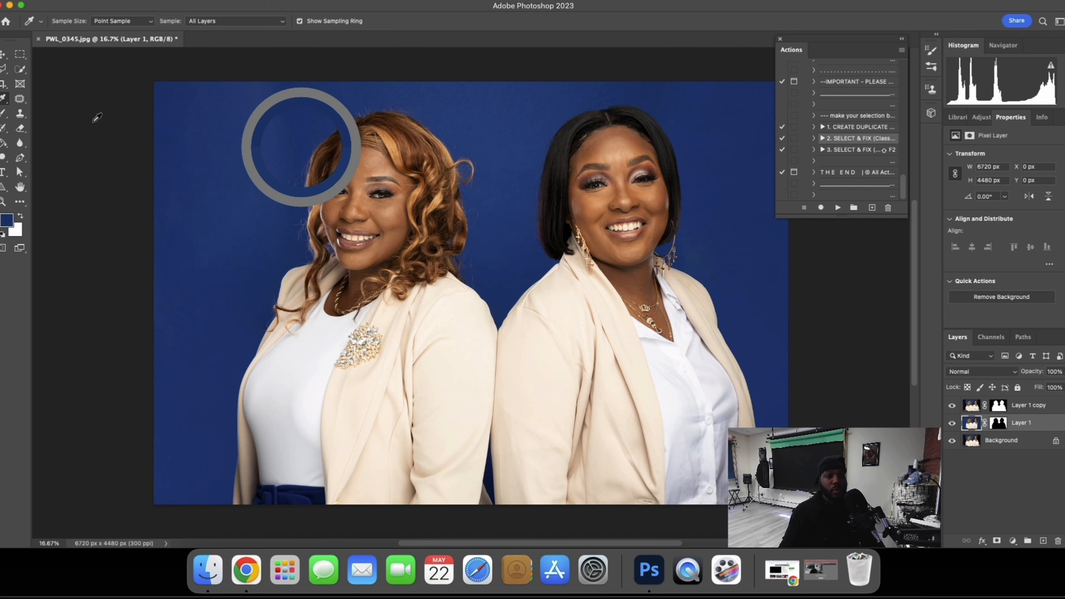
left_click(4, 113)
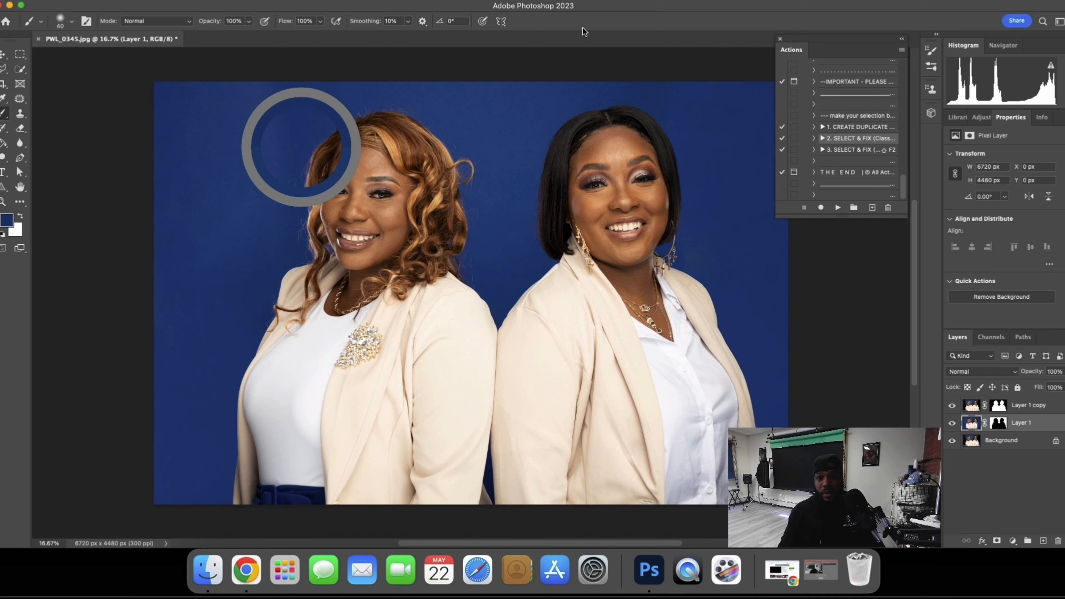
key("bracketright")
key("bracketright")
key("bracketright")
key("bracketright")
key("bracketright")
key("bracketright")
key("bracketright")
key("bracketright")
key("bracketright")
key("bracketright")
key("bracketright")
key("bracketright")
key("bracketright")
key("bracketright")
key("bracketright")
key("bracketright")
key("bracketright")
key("bracketright")
key("bracketright")
key("bracketright")
key("bracketright")
key("bracketright")
key("bracketright")
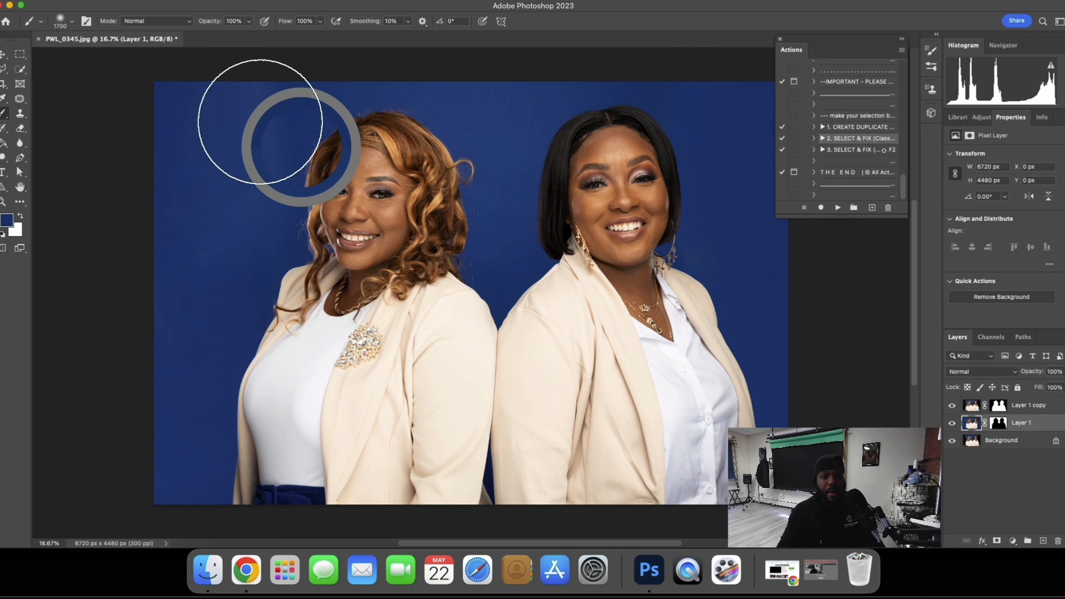
key("bracketright")
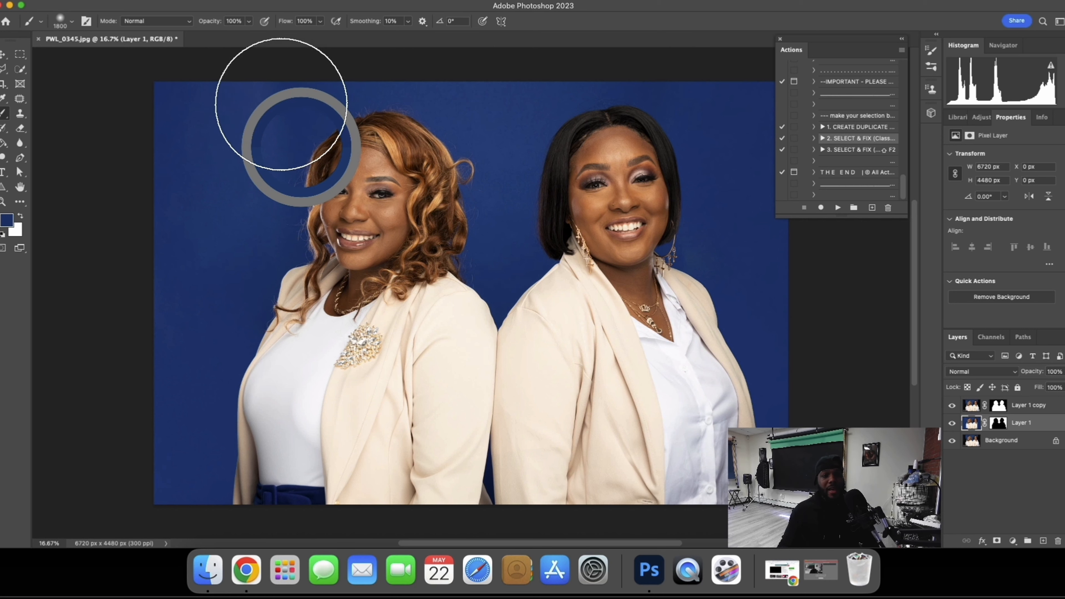
left_click_drag(269, 108, 207, 189)
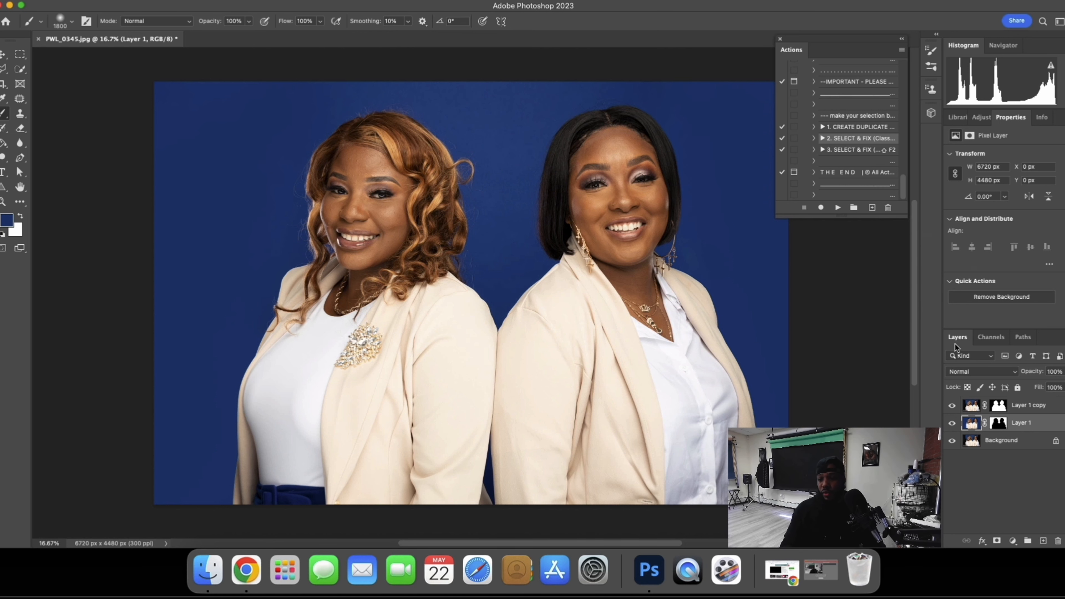
Merge Layer 1 and Layer 1 copy into a single layer.
left_click(1024, 408, "shift")
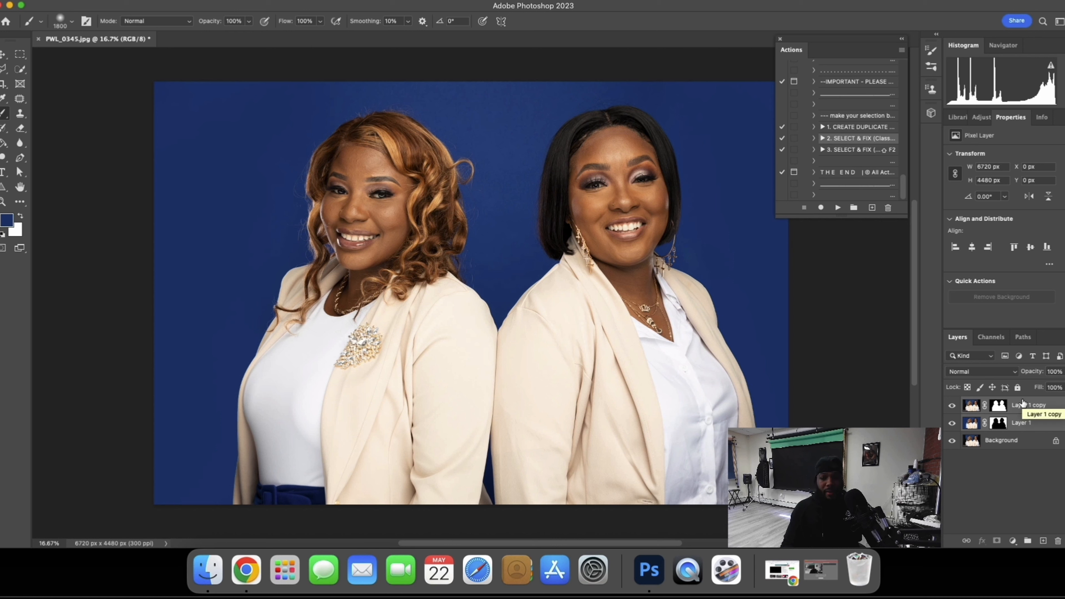
key("super+e")
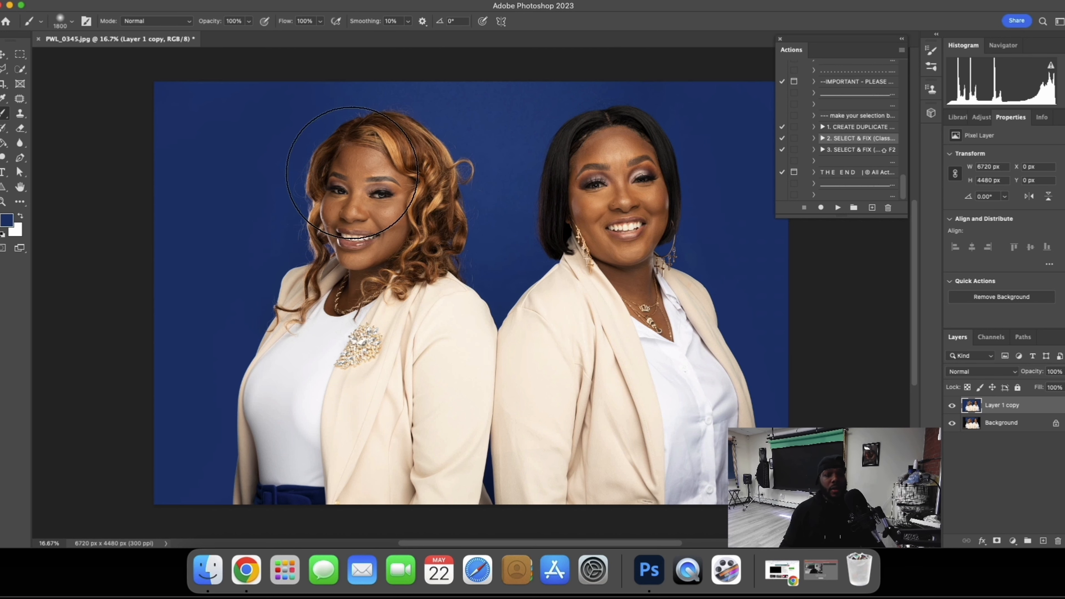
Crop the photo slightly tighter to about 6509 x 4340 px, repositioning the women down and left within the frame.
left_click(4, 83)
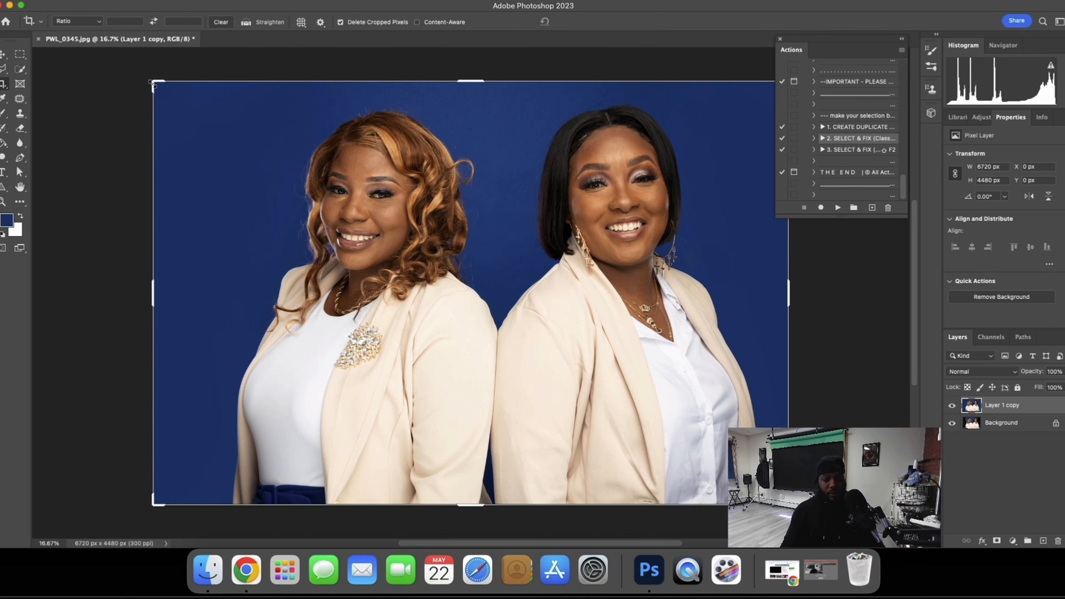
left_click_drag(153, 82, 166, 92)
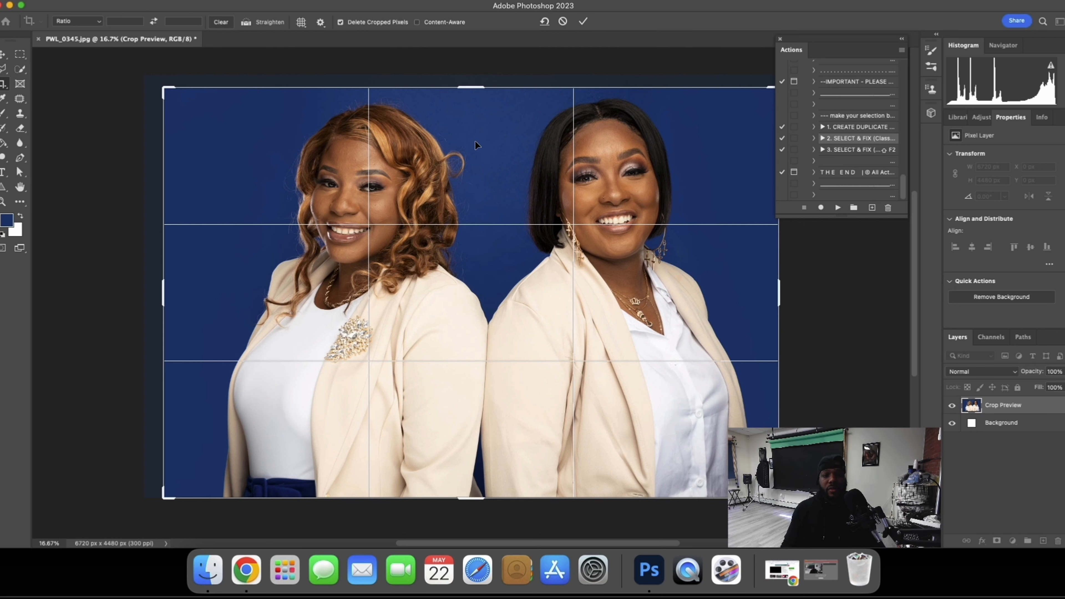
mouse_move(475, 141)
left_mouse_down()
mouse_move(476, 132)
mouse_move(476, 147)
left_mouse_up()
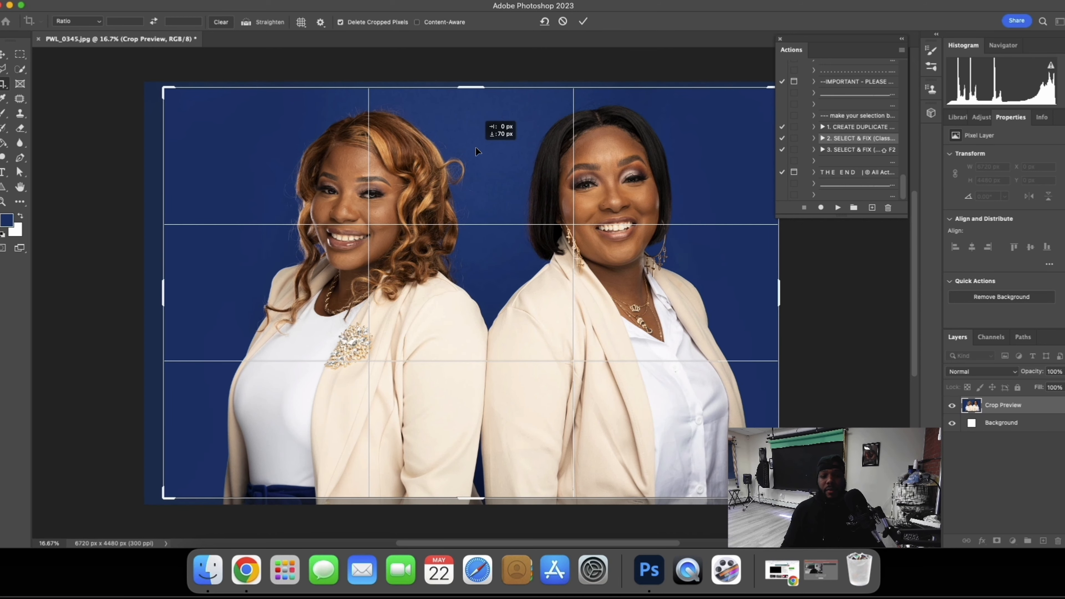
left_click_drag(475, 148, 470, 146)
left_click(584, 22)
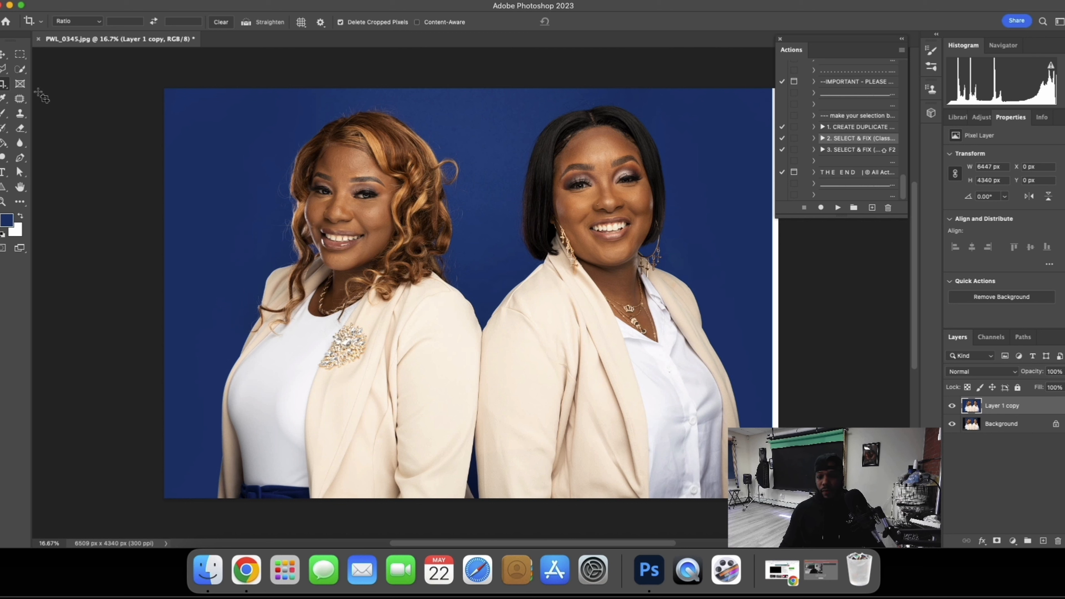
Select the blank strip along the photo's right edge and fill it with the "2. SELECT & FIX (Class..." action.
left_click(20, 54)
left_click_drag(768, 79, 787, 504)
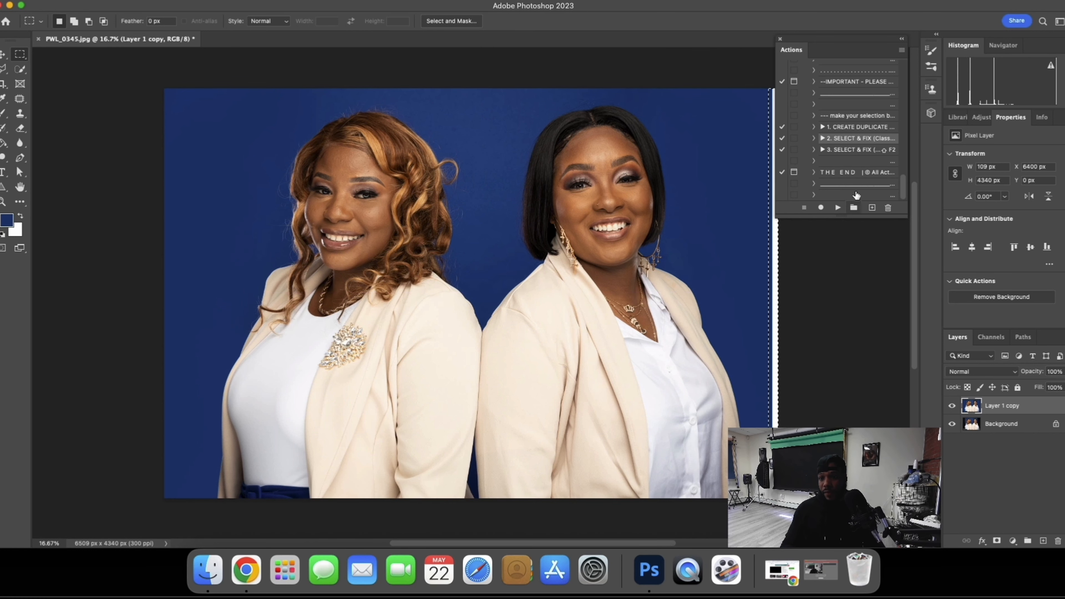
left_click(837, 207)
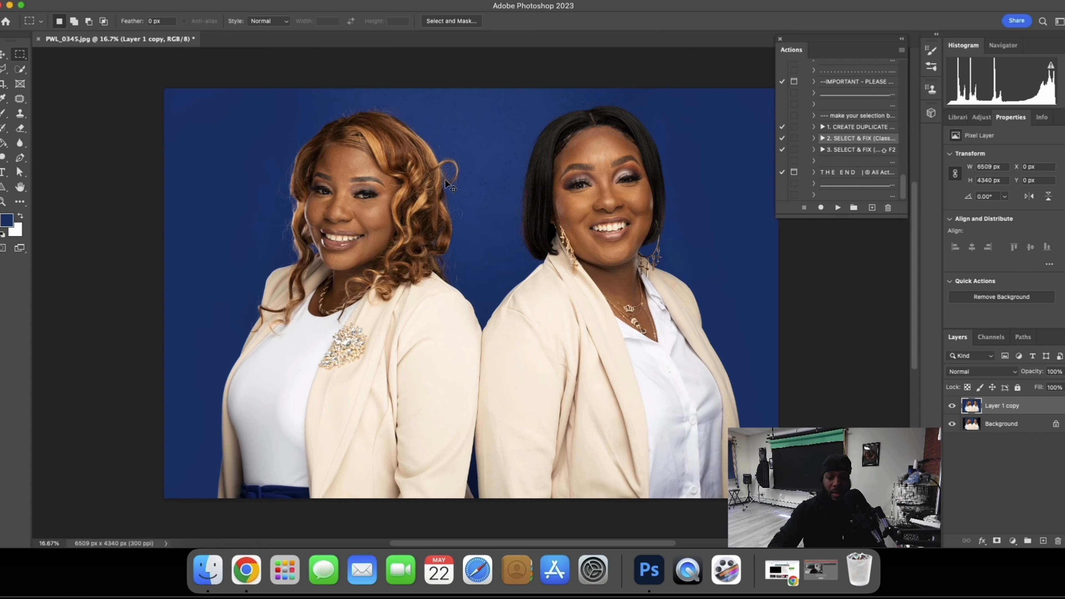
Retouch the skin blemishes on both women's faces using the Spot Healing Brush at 30 px with the Content-Aware type.
key("super+equal")
key("super+equal")
key("super+equal")
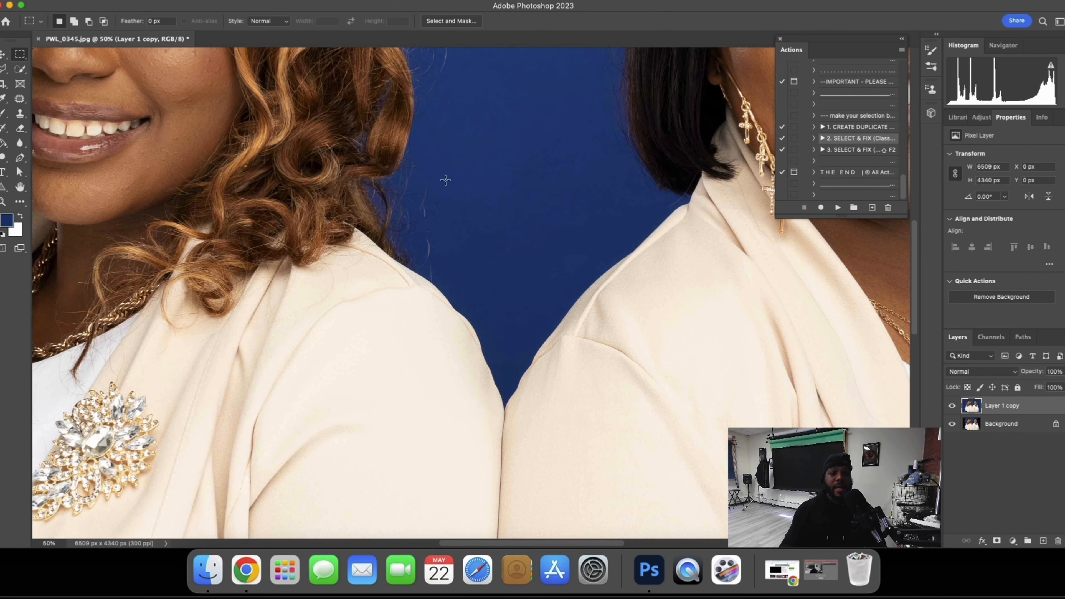
left_click_drag(427, 143, 636, 396)
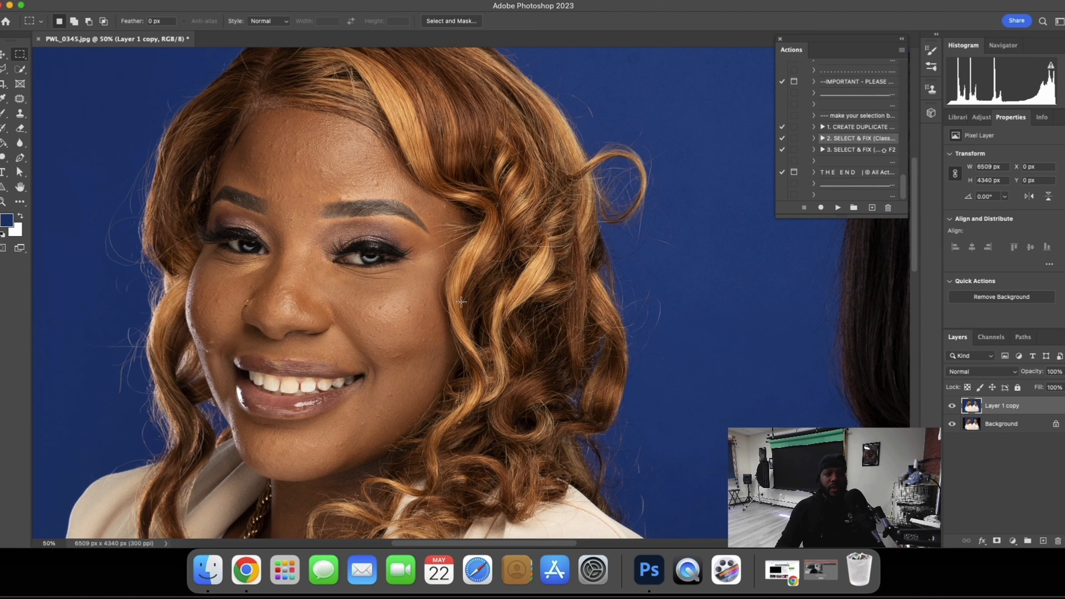
key("super+minus")
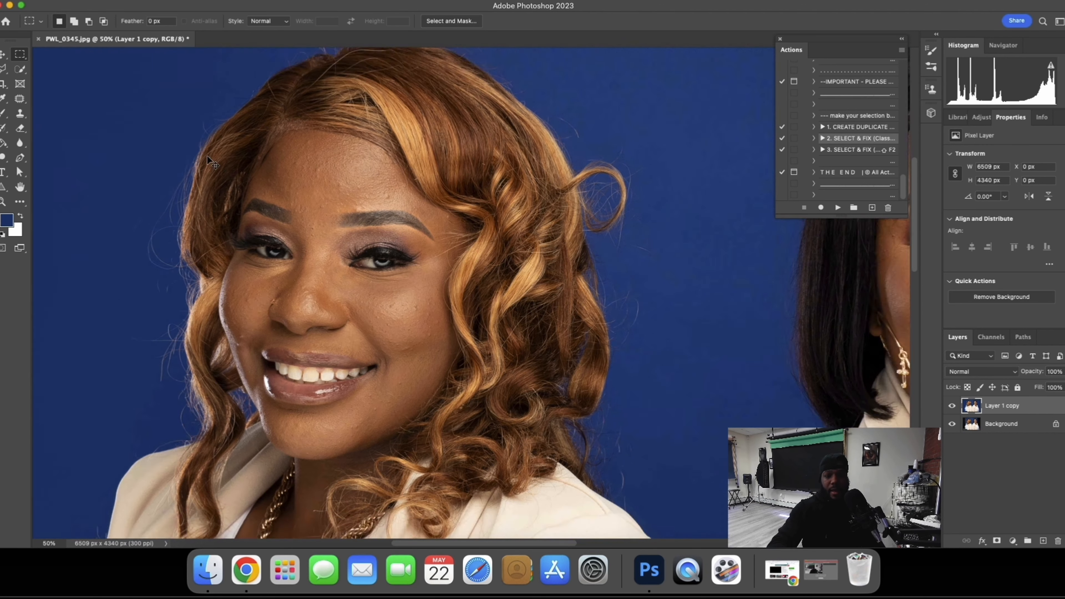
left_click(20, 104)
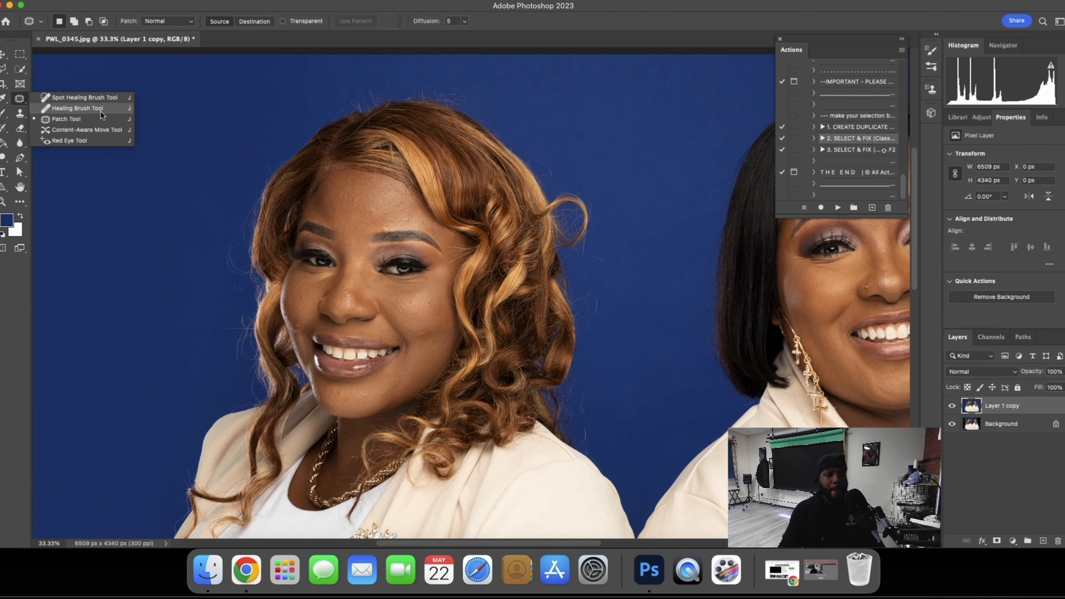
left_click(77, 97)
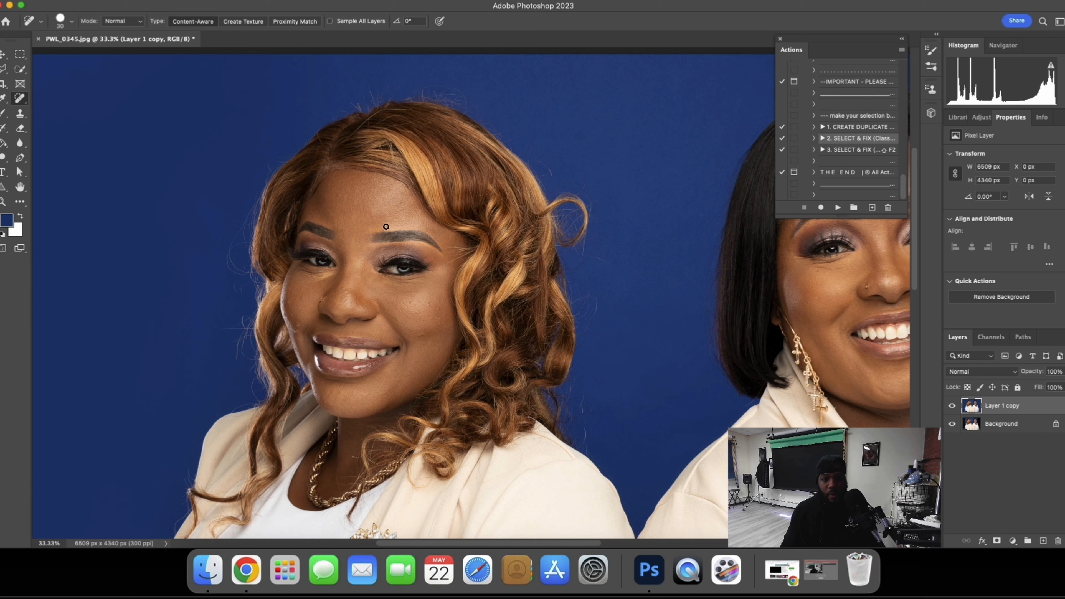
left_click(345, 288)
scroll(521, 315, "right", 10)
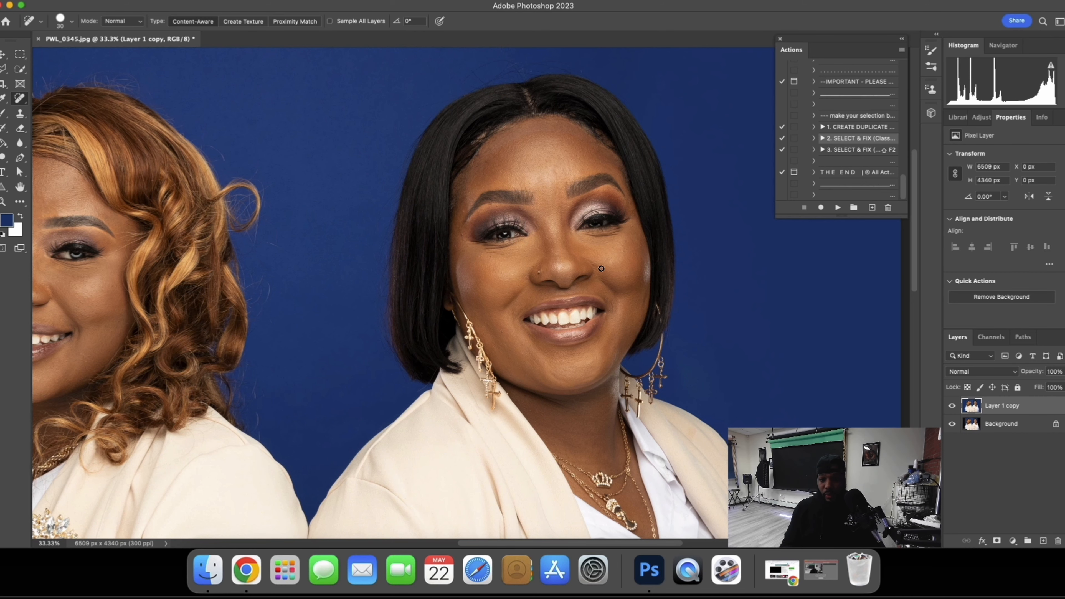
left_click_drag(508, 300, 709, 271)
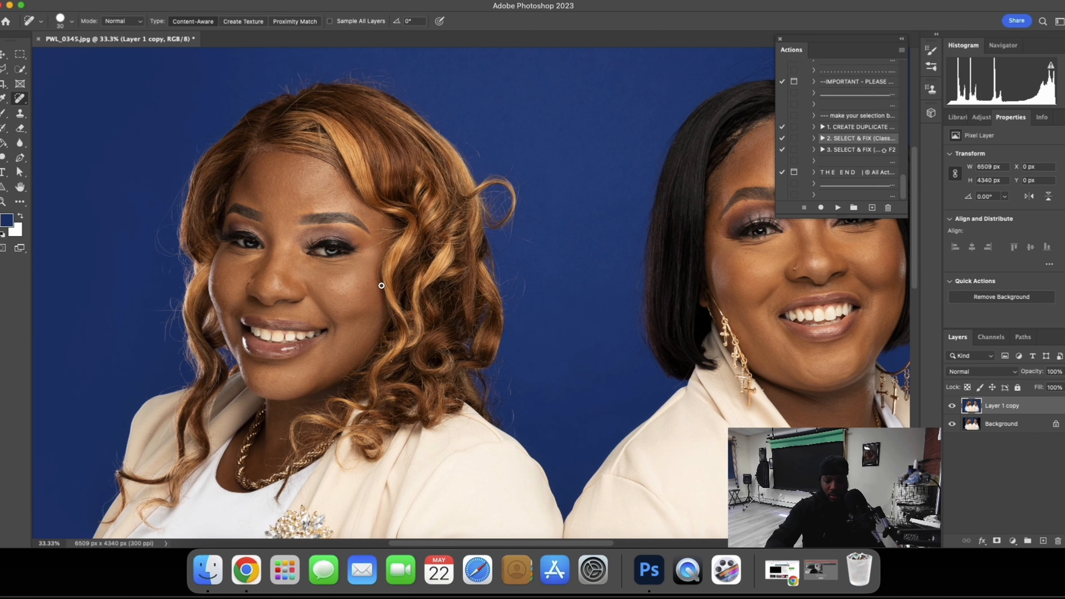
key("super+minus")
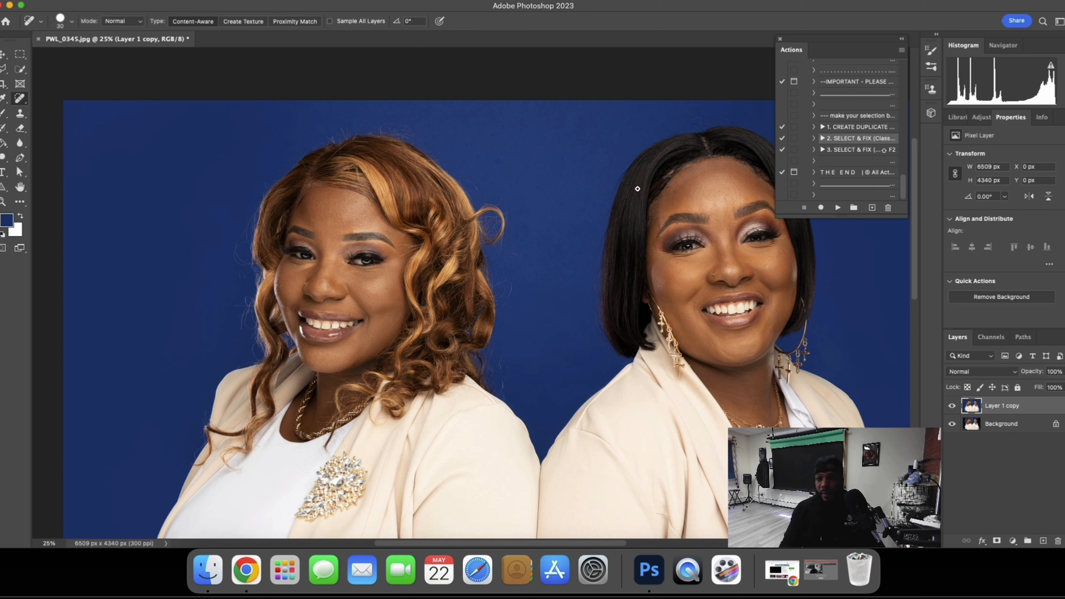
Compare the photo with and without the retouching on Layer 1 copy.
scroll(874, 178, "up", 10)
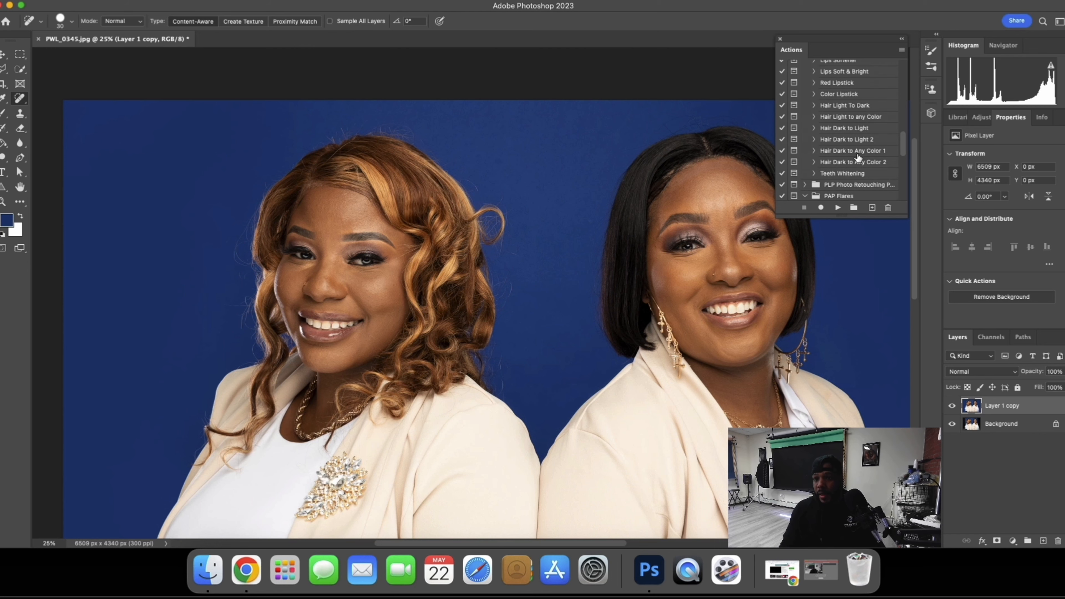
scroll(857, 157, "up", 2)
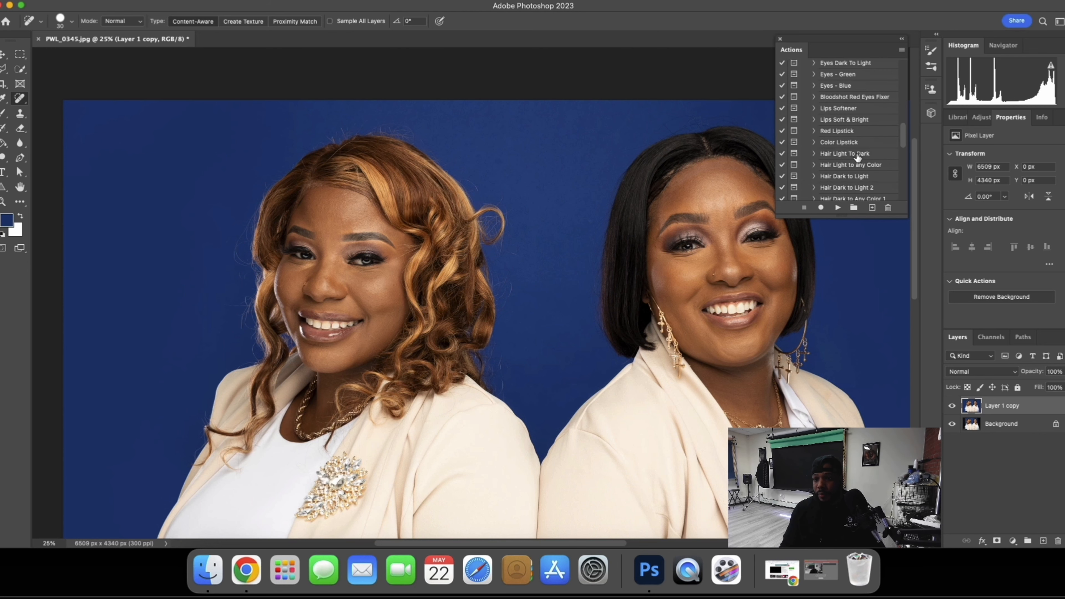
key("super+equal")
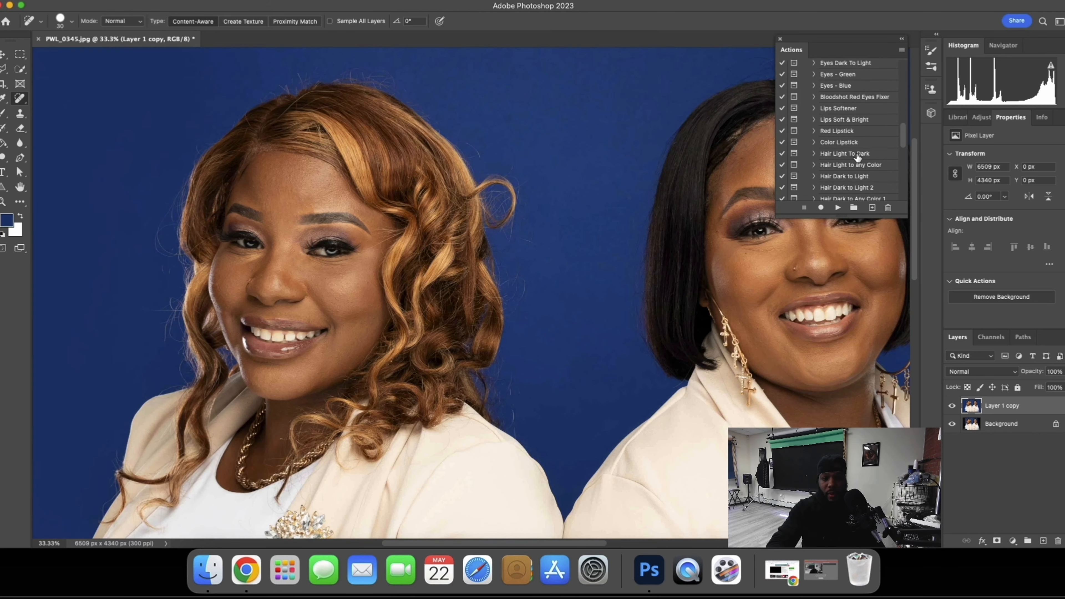
left_click(953, 409)
left_click(954, 408)
left_click(954, 409)
key("super+minus")
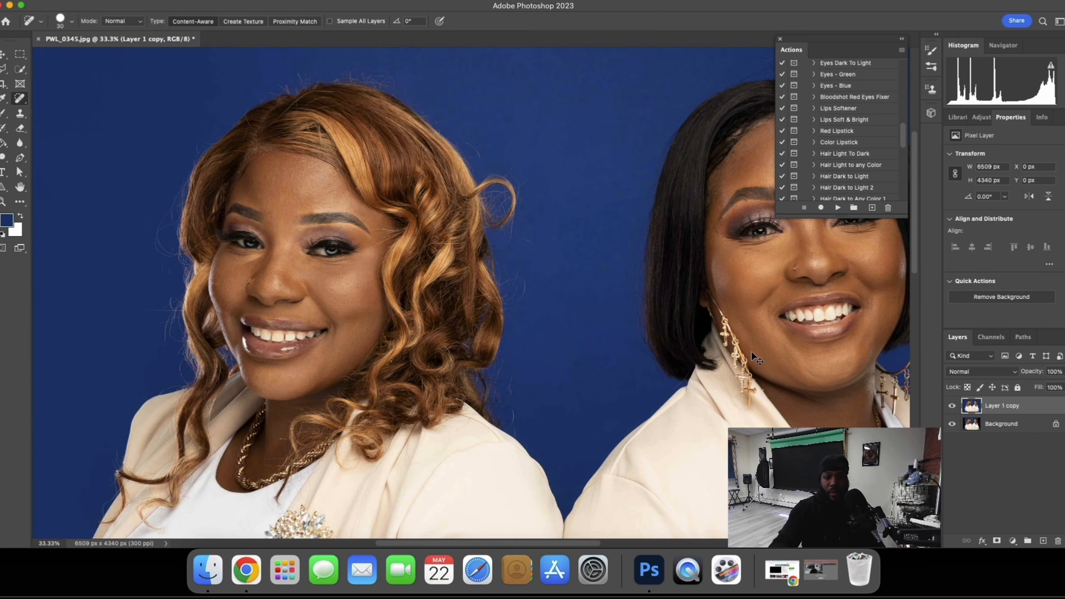
Run the Skin Correction High action on Layer 1 copy and continue past its painting prompt.
scroll(851, 167, "up", 10)
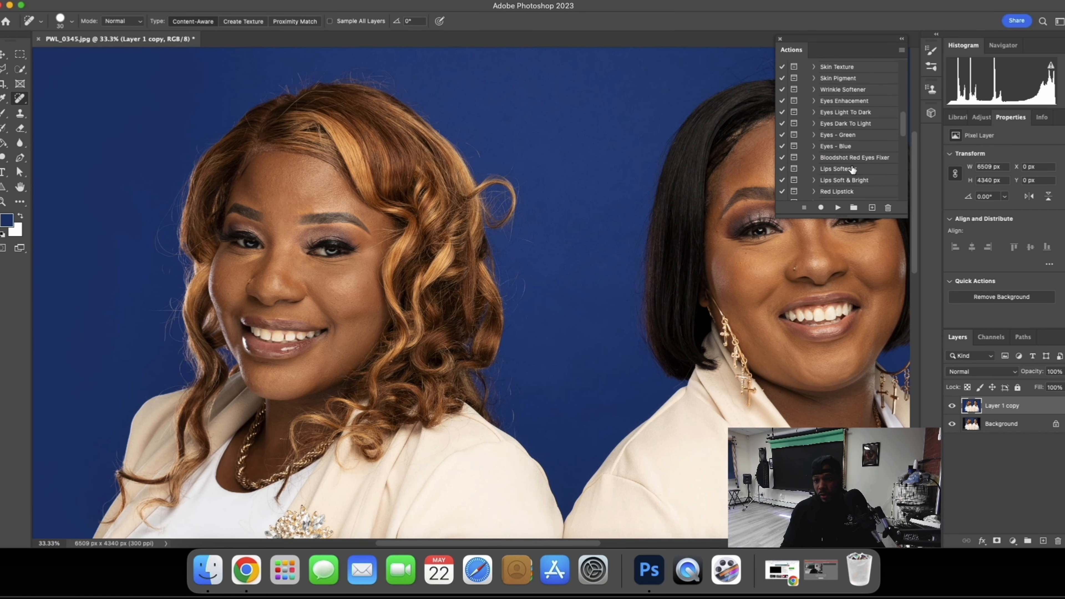
scroll(851, 167, "down", 1)
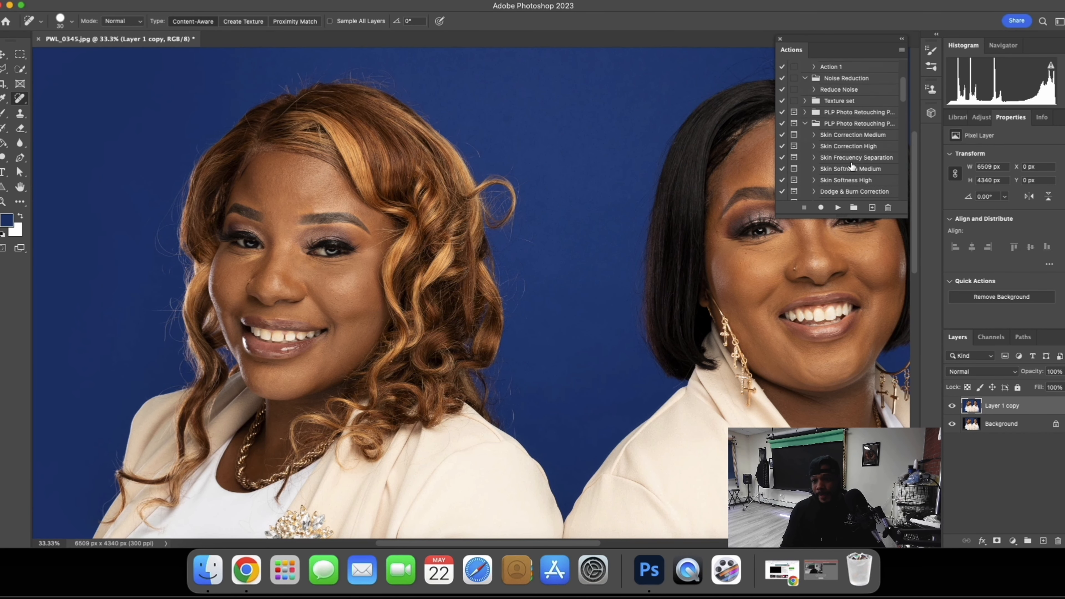
left_click(837, 147)
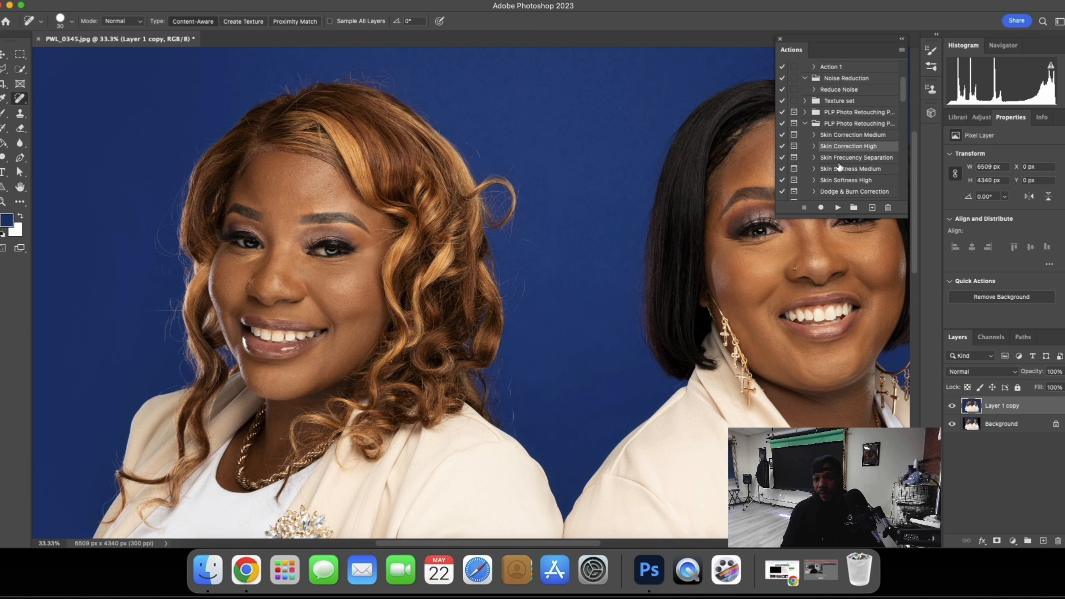
left_click(838, 208)
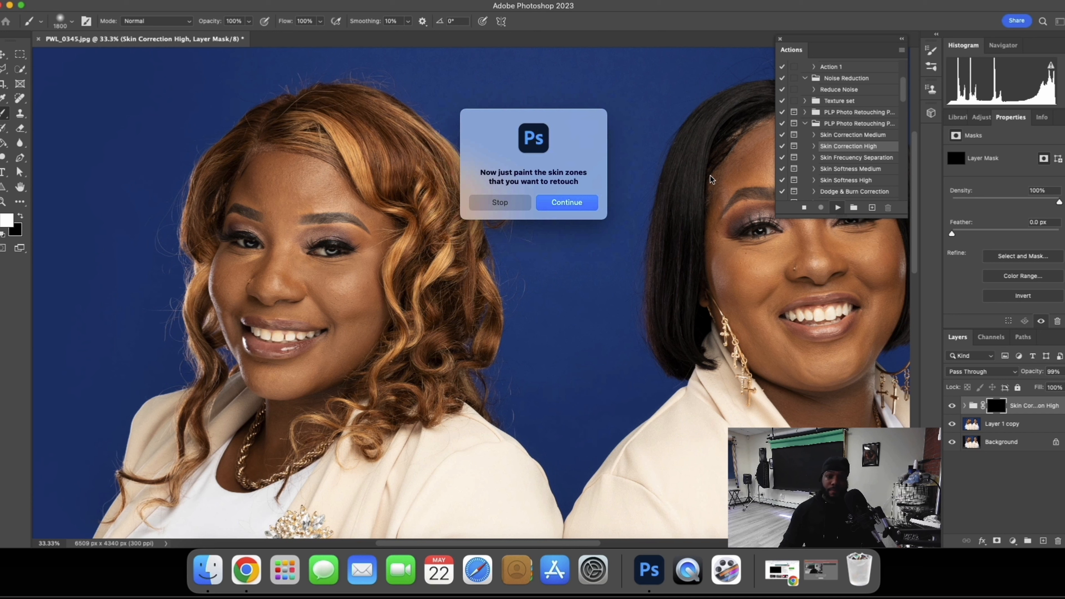
left_click(567, 203)
Paint white on the Skin Correction High mask over both women's facial skin with a 90 px brush at 45% opacity.
key("[")
key("[")
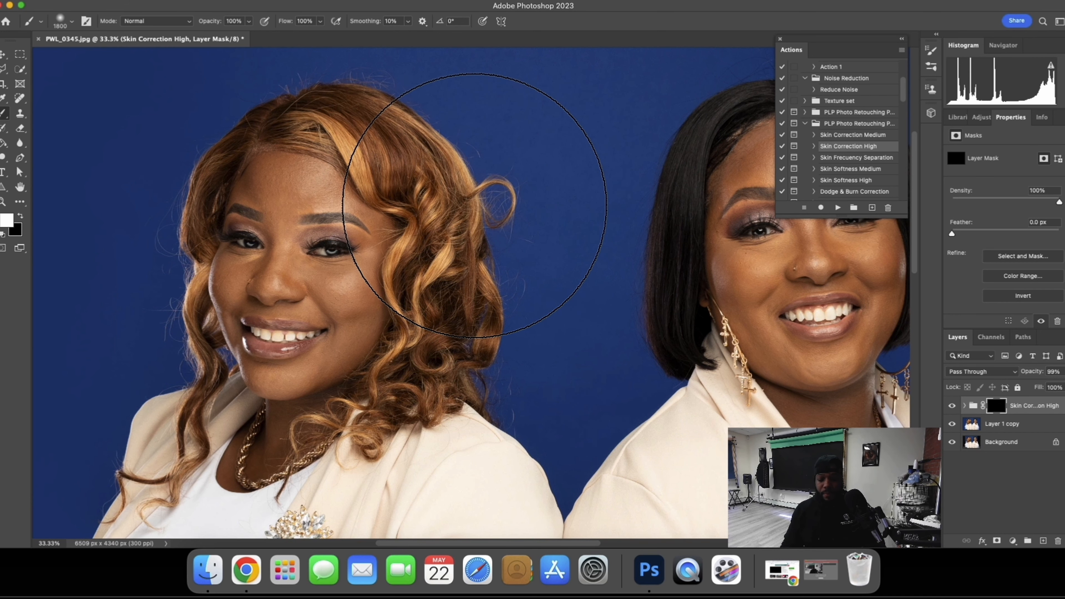
key("[")
key("[")
key("[")
key("[")
key("[")
key("[")
key("[")
key("[")
key("[")
key("[")
key("[")
key("[")
key("[")
key("[")
key("[")
key("[")
key("[")
key("[")
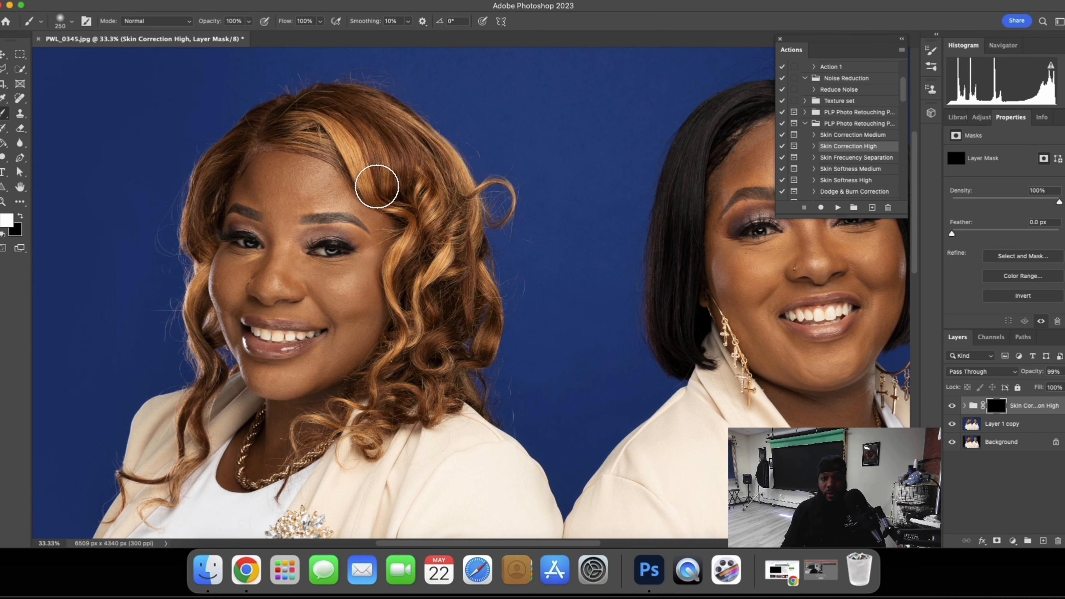
key("[")
key("[")
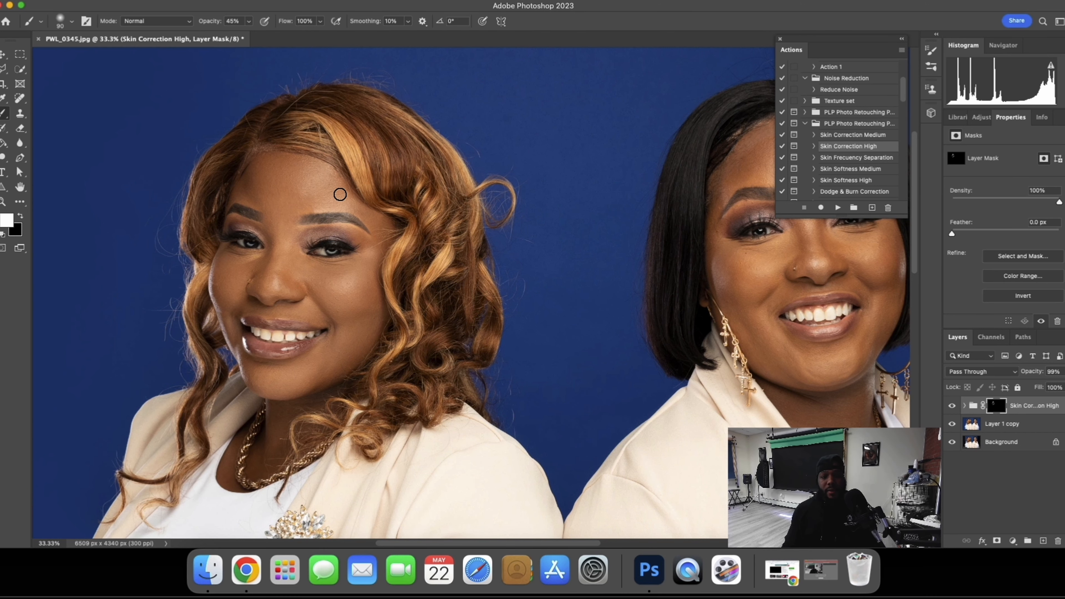
left_click_drag(432, 206, 233, 185)
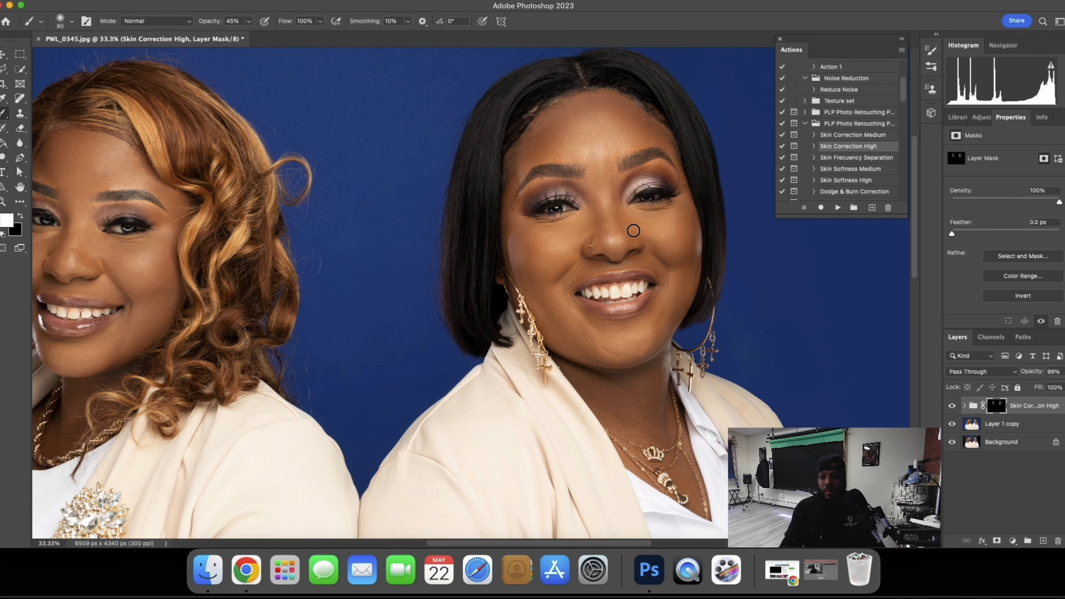
left_click_drag(461, 247, 554, 264)
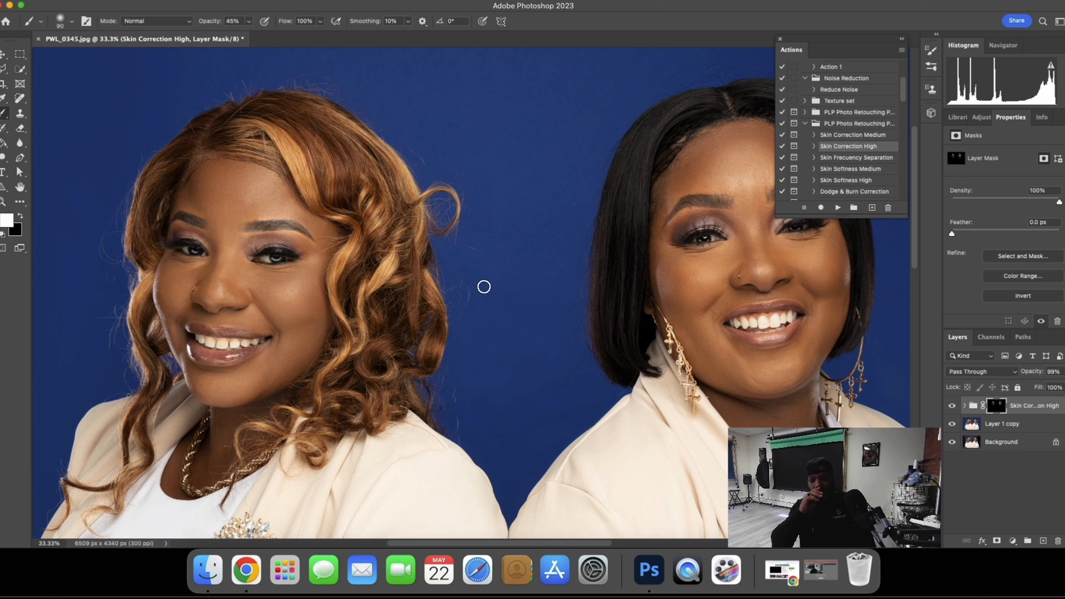
Run the Pores Removal 2 action and paint its mask over both women's facial skin with the 90 px brush at 45% opacity.
scroll(851, 171, "down", 5)
left_click(851, 186)
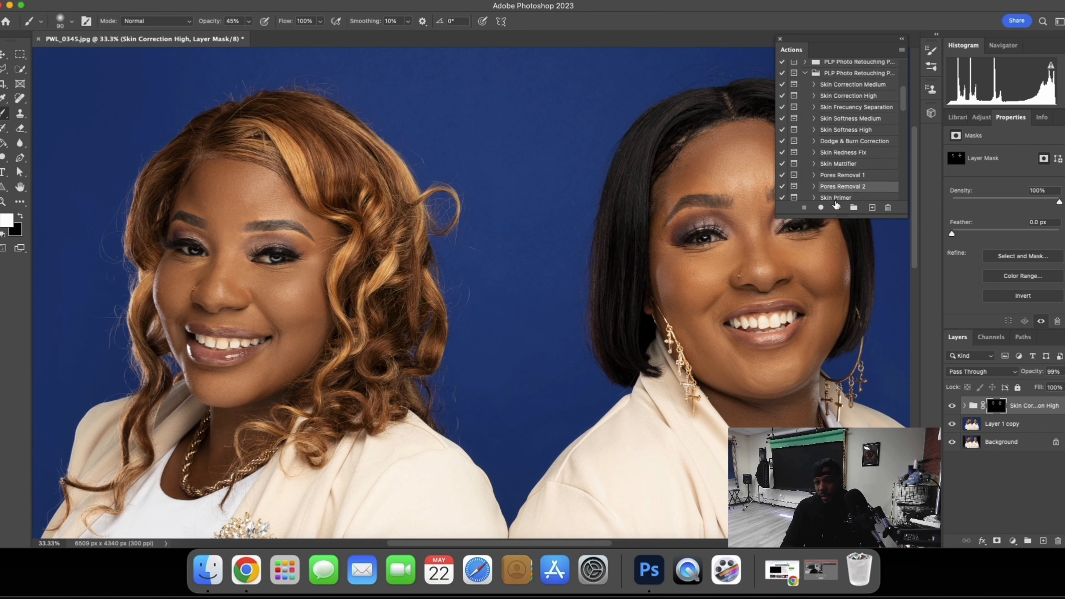
left_click(836, 206)
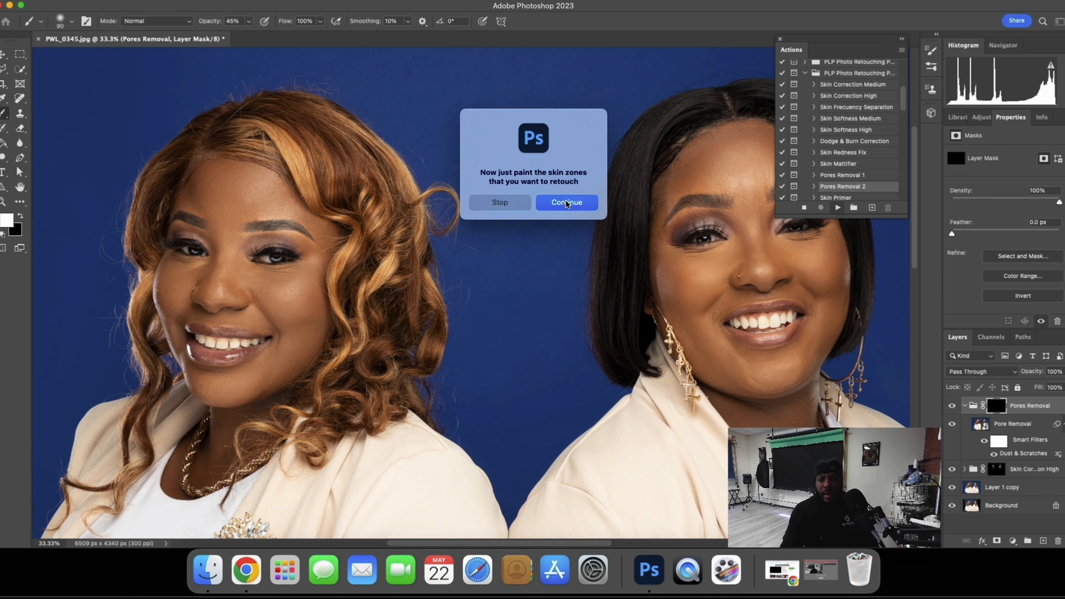
left_click(567, 203)
mouse_move(285, 309)
left_mouse_down()
mouse_move(255, 293)
mouse_move(287, 329)
mouse_move(251, 288)
mouse_move(308, 277)
mouse_move(287, 309)
mouse_move(238, 193)
mouse_move(255, 173)
mouse_move(242, 193)
mouse_move(278, 190)
mouse_move(282, 202)
mouse_move(282, 190)
mouse_move(300, 212)
mouse_move(246, 211)
mouse_move(247, 180)
mouse_move(228, 266)
mouse_move(184, 294)
mouse_move(222, 290)
mouse_move(214, 260)
mouse_move(216, 300)
mouse_move(242, 246)
mouse_move(214, 242)
mouse_move(242, 385)
mouse_move(218, 377)
mouse_move(197, 389)
mouse_move(205, 398)
mouse_move(261, 375)
mouse_move(254, 395)
left_mouse_up()
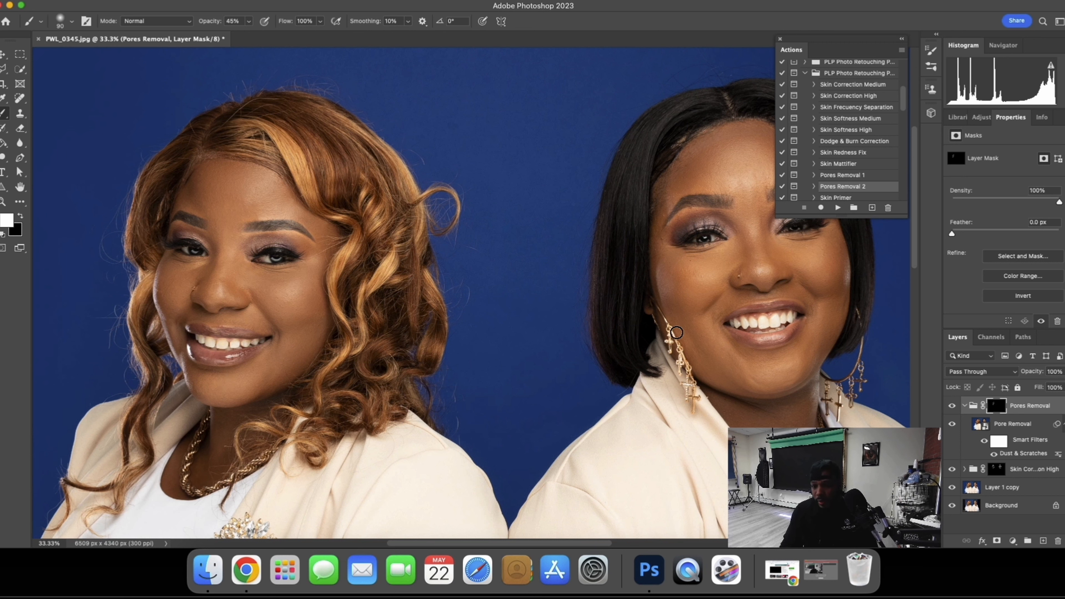
mouse_move(821, 295)
left_mouse_down()
mouse_move(811, 275)
mouse_move(833, 290)
mouse_move(836, 262)
mouse_move(814, 252)
left_mouse_up()
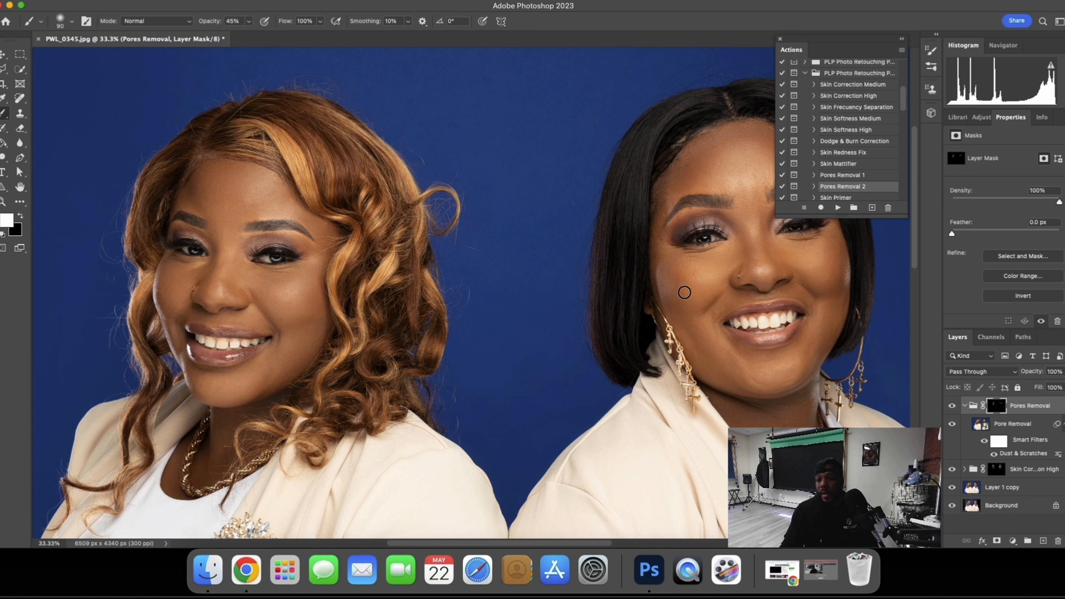
Merge the Pores Removal group, the Skin Correction High group and Layer 1 copy into a single layer.
left_click(964, 405)
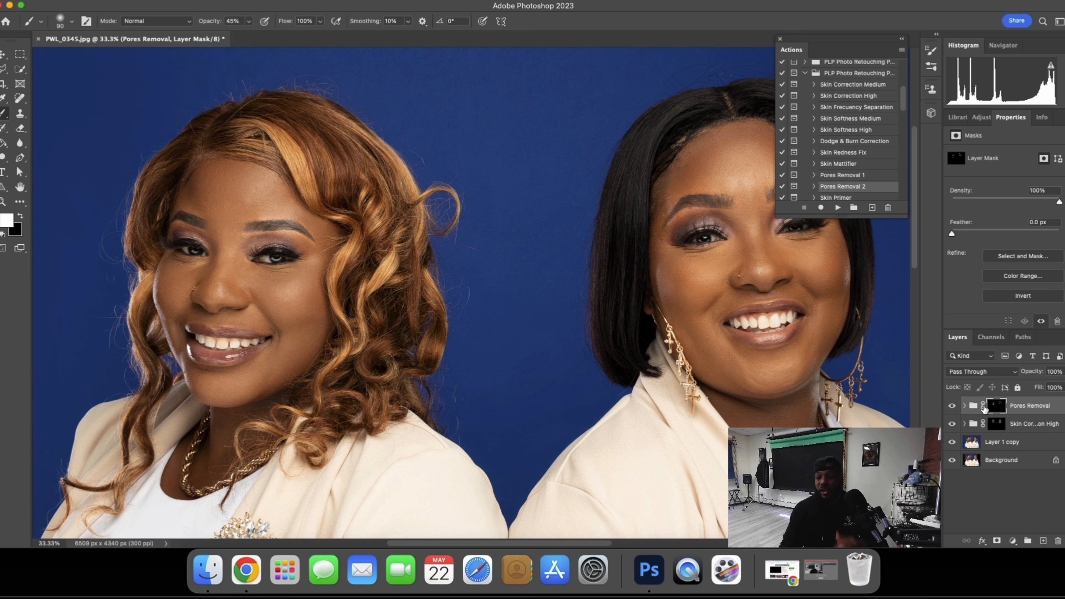
left_click(1017, 446, "shift")
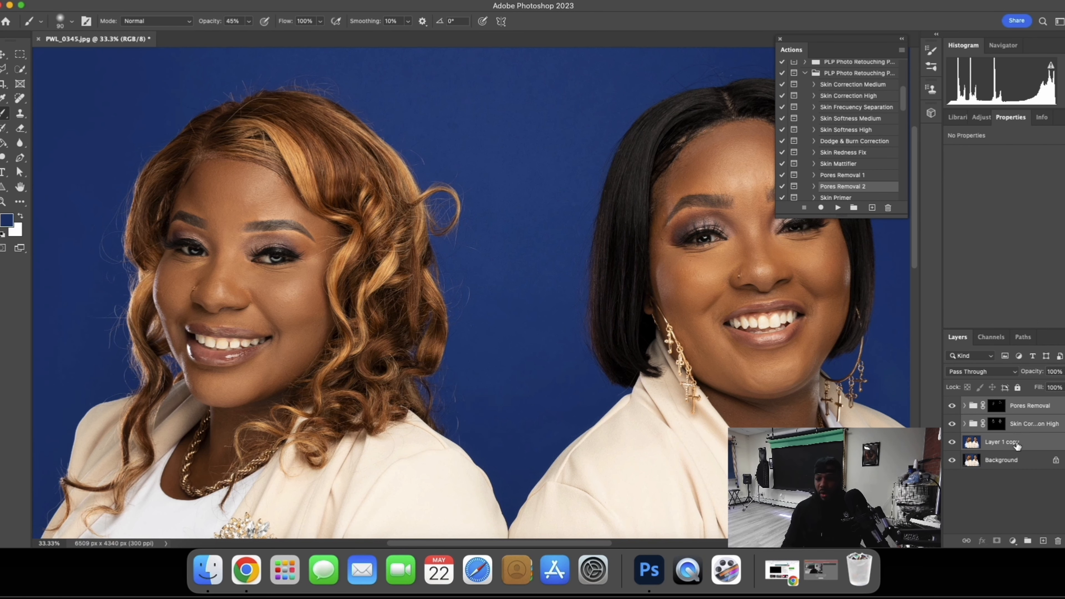
key("super+e")
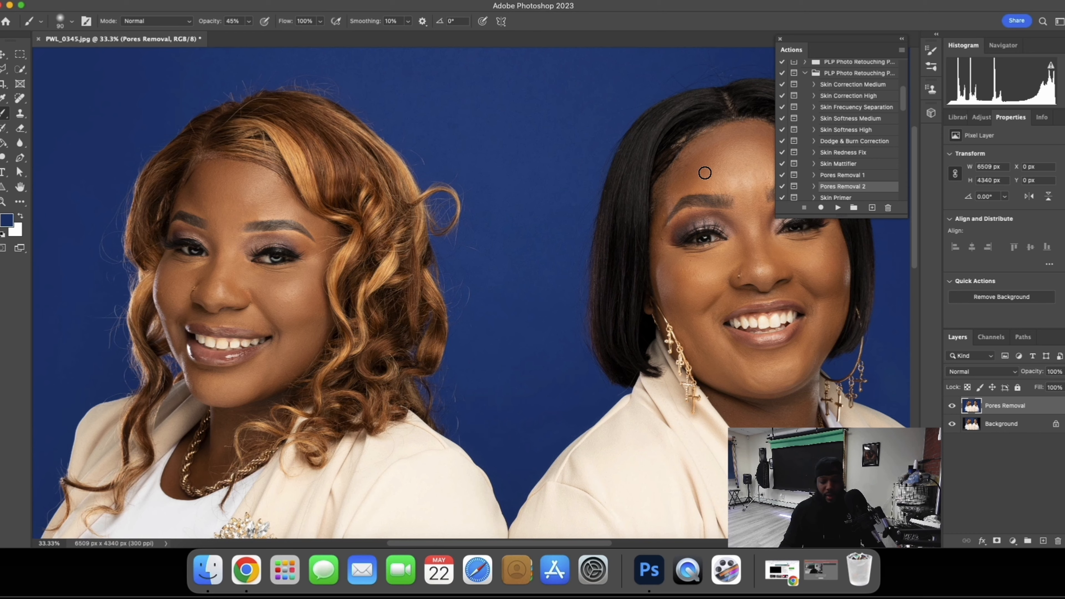
Run the Dodge and Burn action above the merged Pores Removal layer, continuing past the unavailable Select command.
key("super+minus")
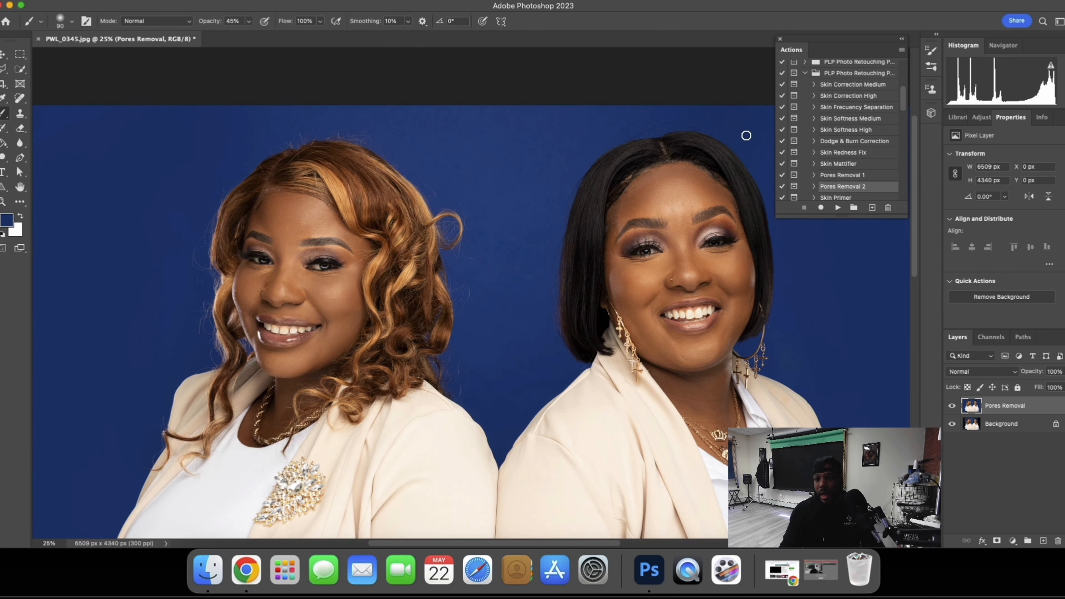
scroll(826, 114, "up", 10)
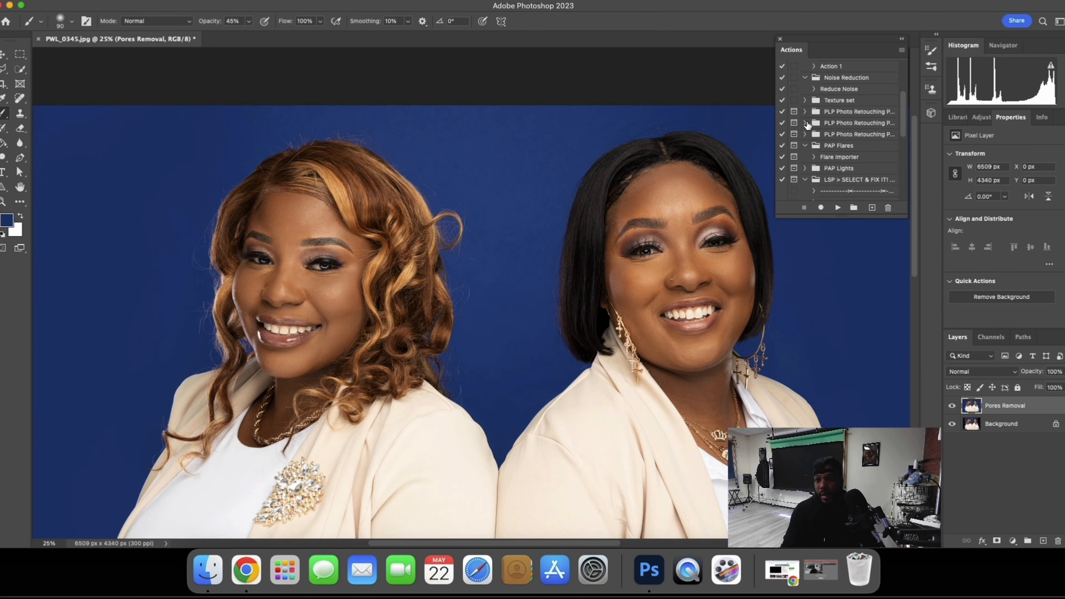
scroll(832, 105, "up", 3)
left_click(838, 103)
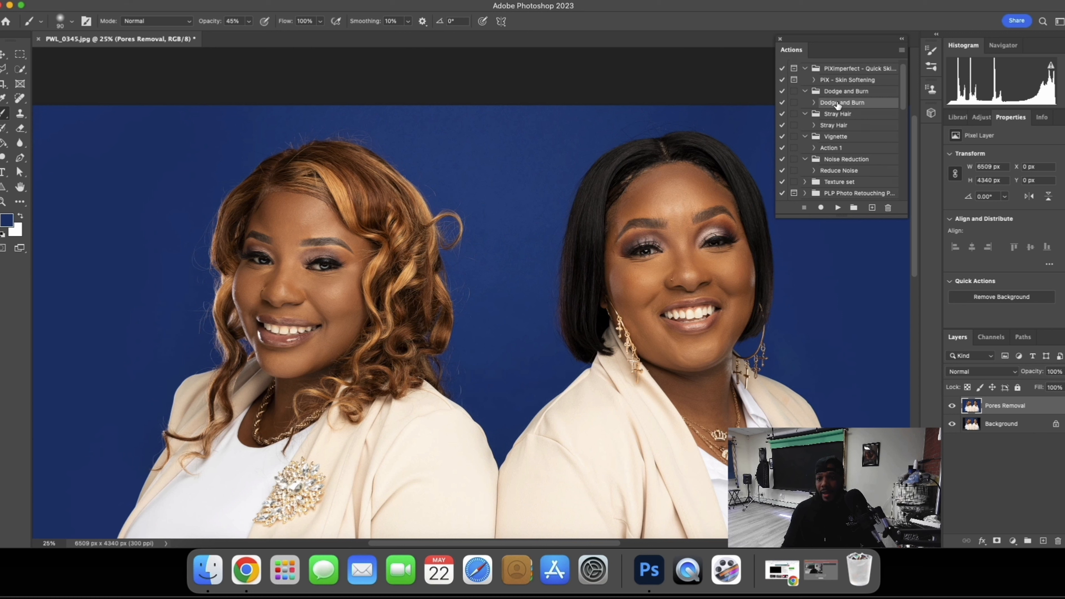
left_click(838, 205)
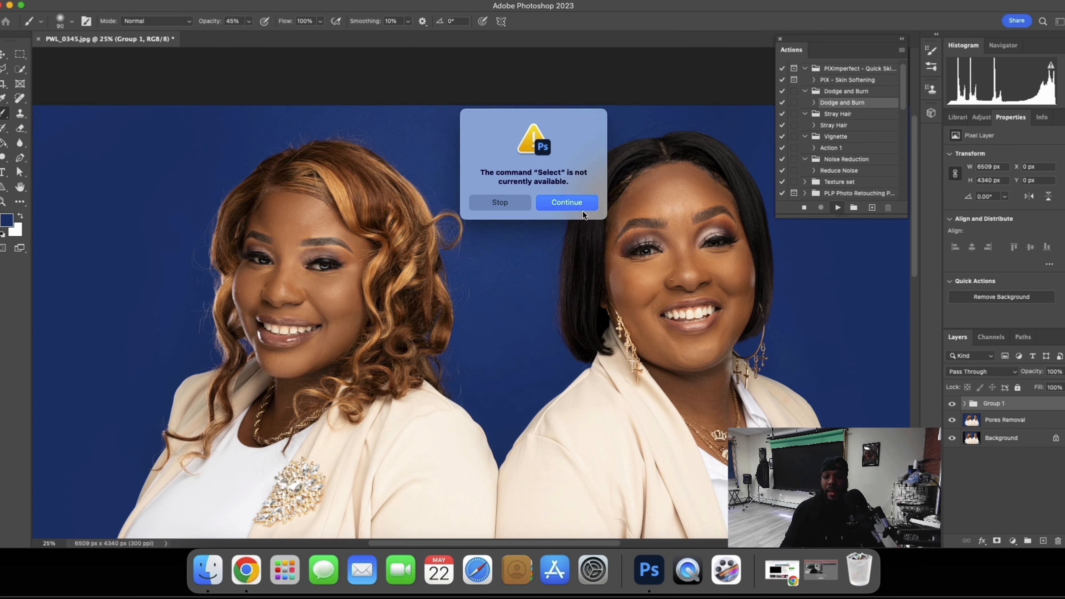
left_click(580, 202)
Add a Black & White adjustment layer above BURN in Group 1 and lower its Reds and Yellows to darken the skin.
left_click(988, 404)
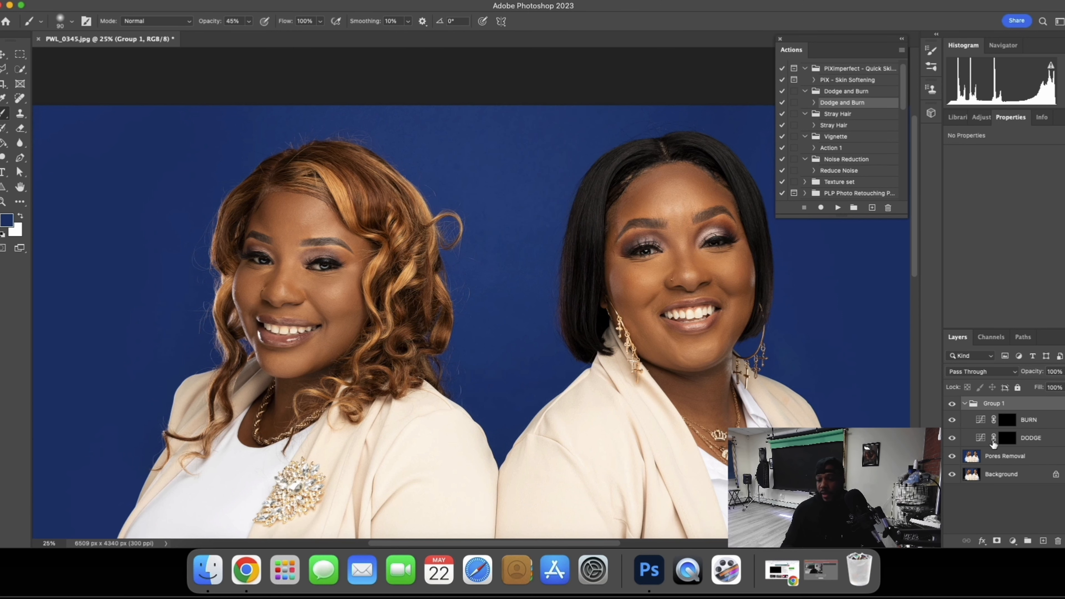
left_click(1012, 541)
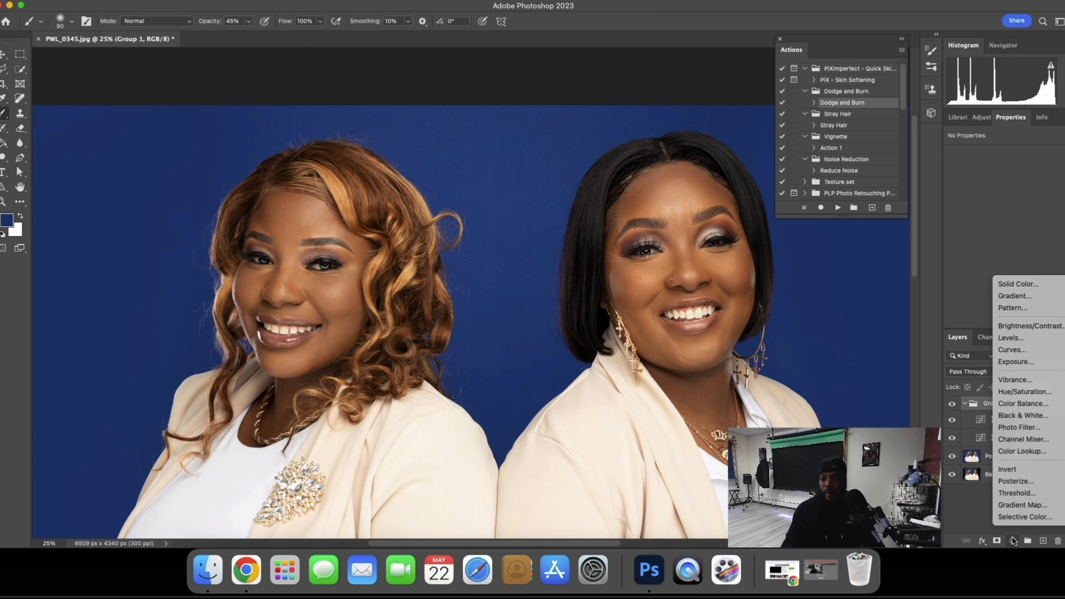
left_click(1014, 415)
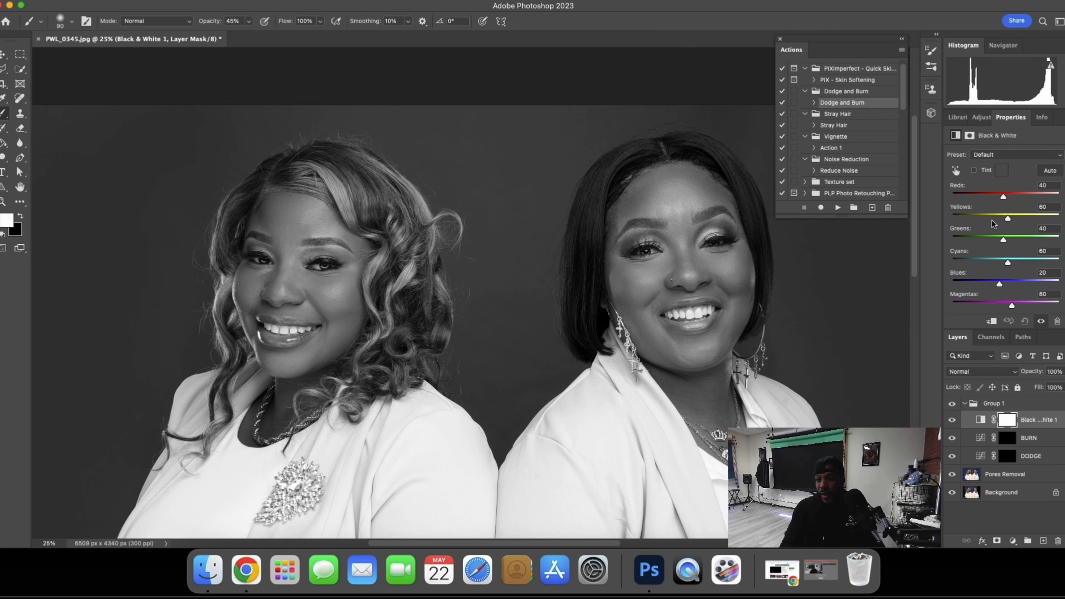
left_click_drag(988, 196, 996, 217)
Paint highlights on the face of the woman with curly hair on the DODGE mask, using a white brush at 10% opacity.
left_click(1035, 458)
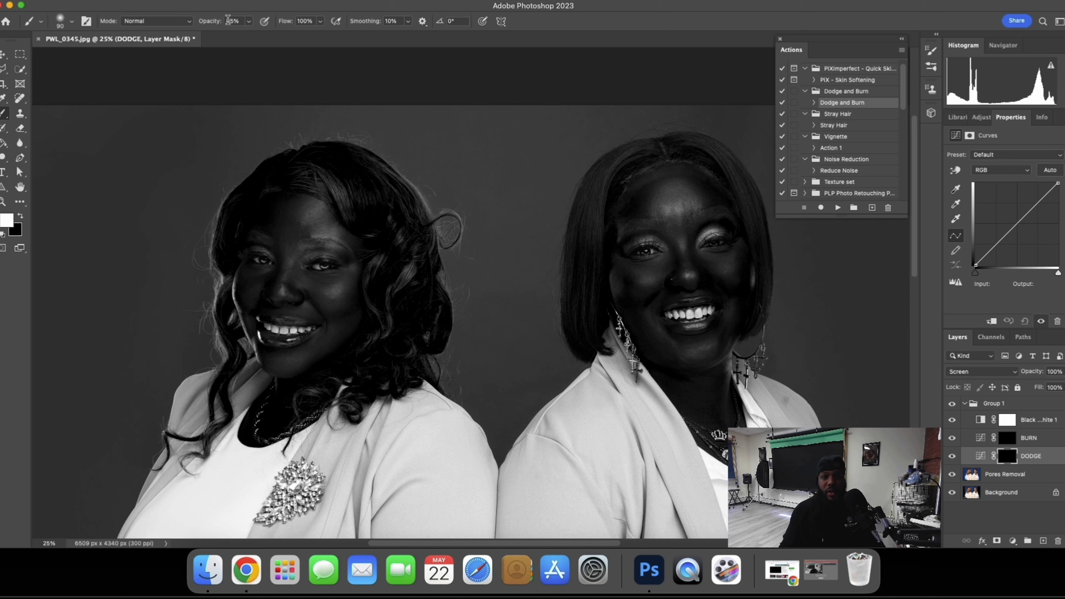
type("10")
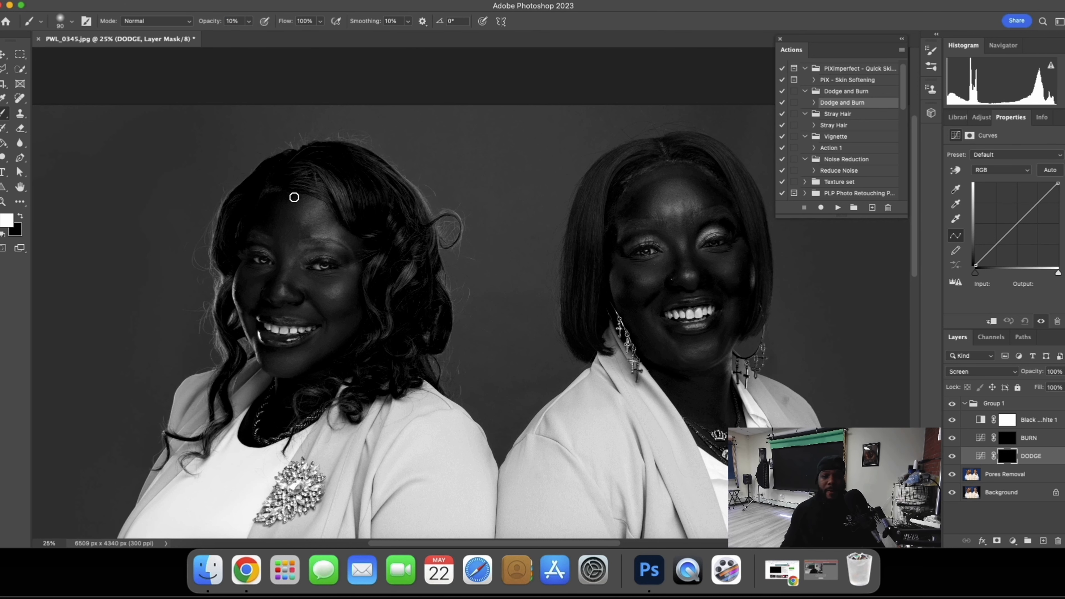
key("bracketright")
key("bracketright")
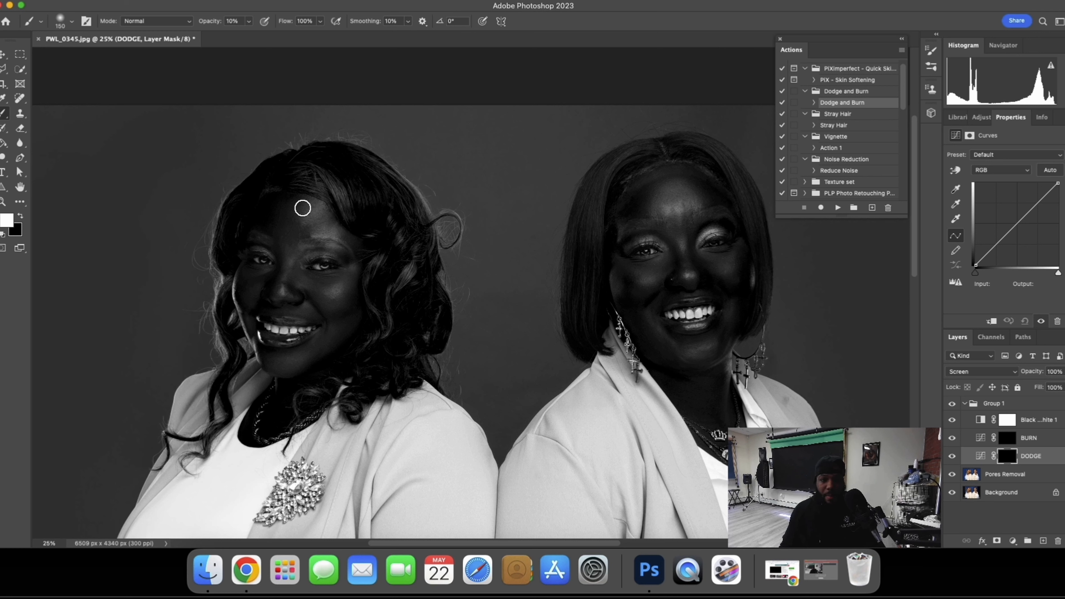
key("bracketleft")
key("bracketleft")
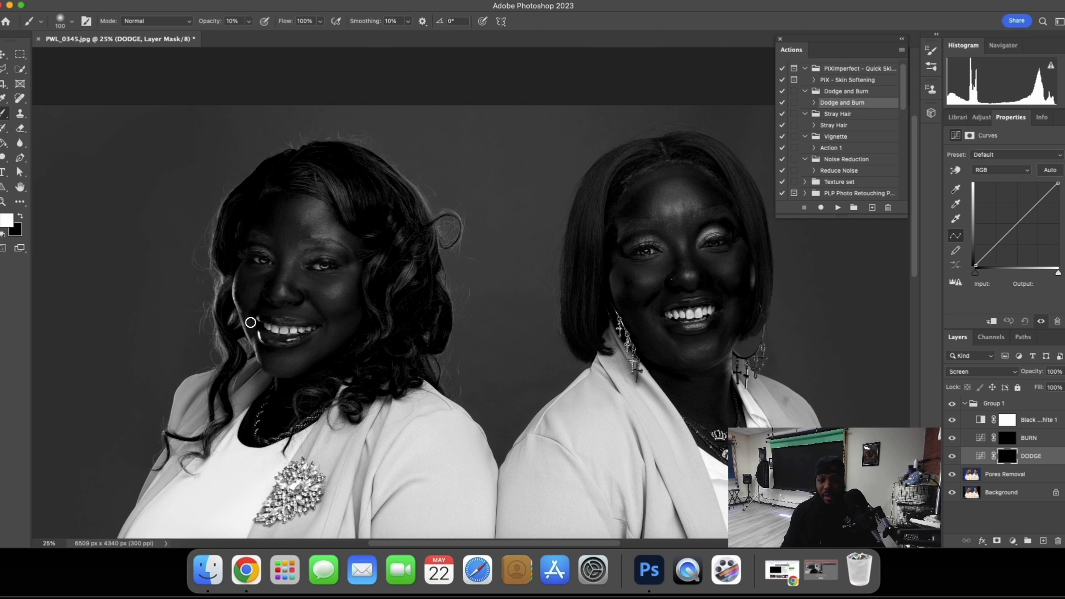
key("bracketright")
key("bracketright")
key("bracketright")
left_click_drag(323, 292, 340, 308)
key("bracketleft")
key("bracketleft")
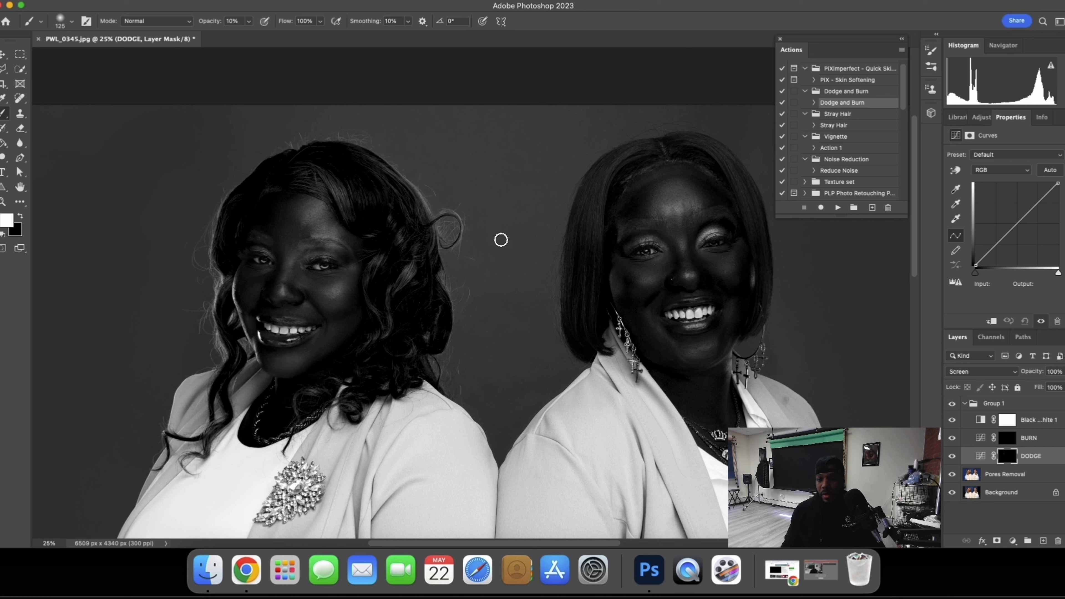
Paint highlights on the face of the woman with straight black hair on the DODGE mask at 10% brush opacity.
key("bracketright")
key("bracketright")
key("bracketright")
mouse_move(677, 200)
left_mouse_down()
mouse_move(685, 194)
mouse_move(678, 207)
left_mouse_up()
key("bracketleft")
key("bracketleft")
key("bracketleft")
key("bracketleft")
key("bracketright")
key("bracketright")
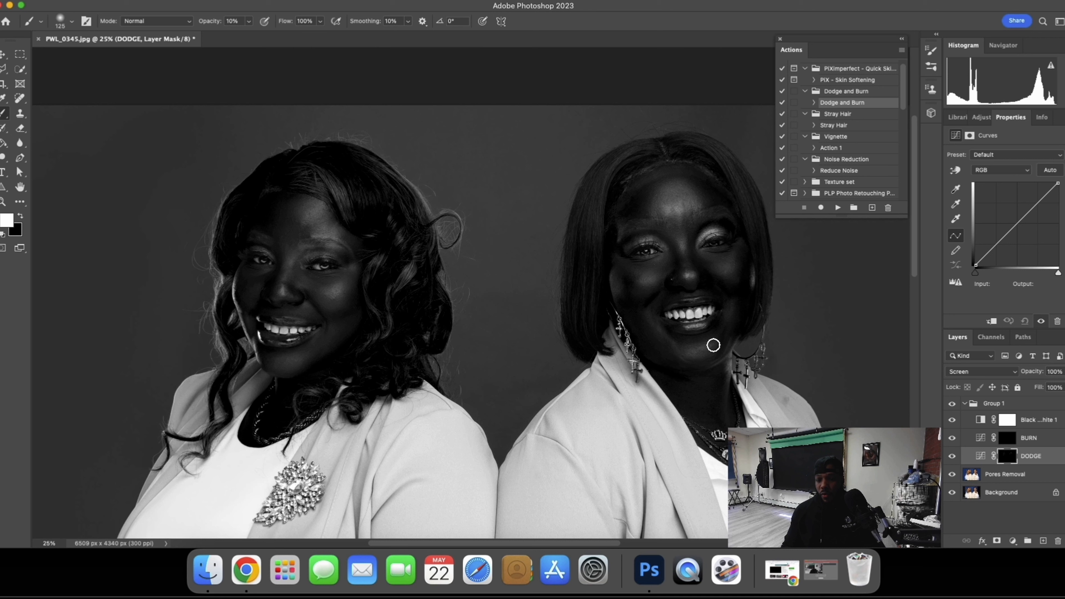
Compare the faces with the DODGE layer hidden and shown.
left_click(950, 457)
left_click(951, 457)
left_click(950, 456)
left_click(950, 456)
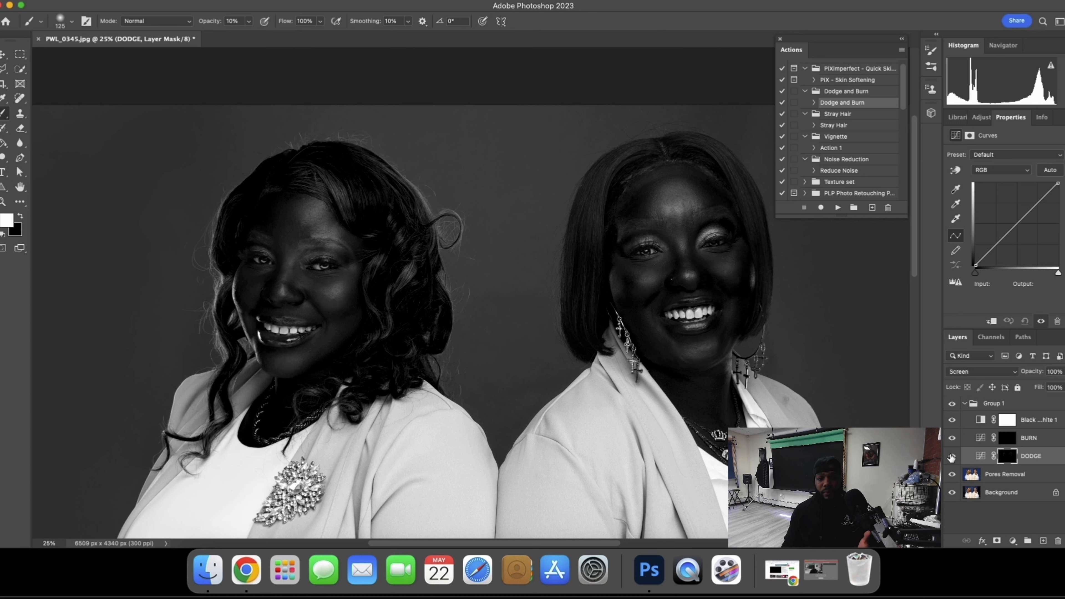
left_click(951, 456)
left_click(950, 457)
Paint shadows around the face edges of the woman with straight black hair on the BURN mask, varying the white brush size at 10% opacity.
left_click(1030, 439)
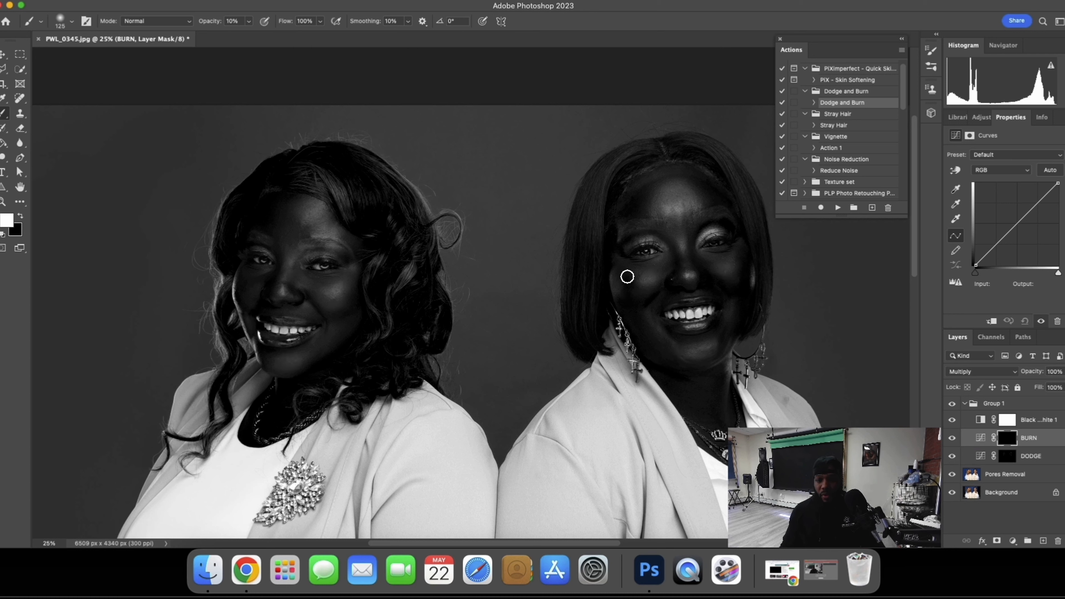
key("bracketright")
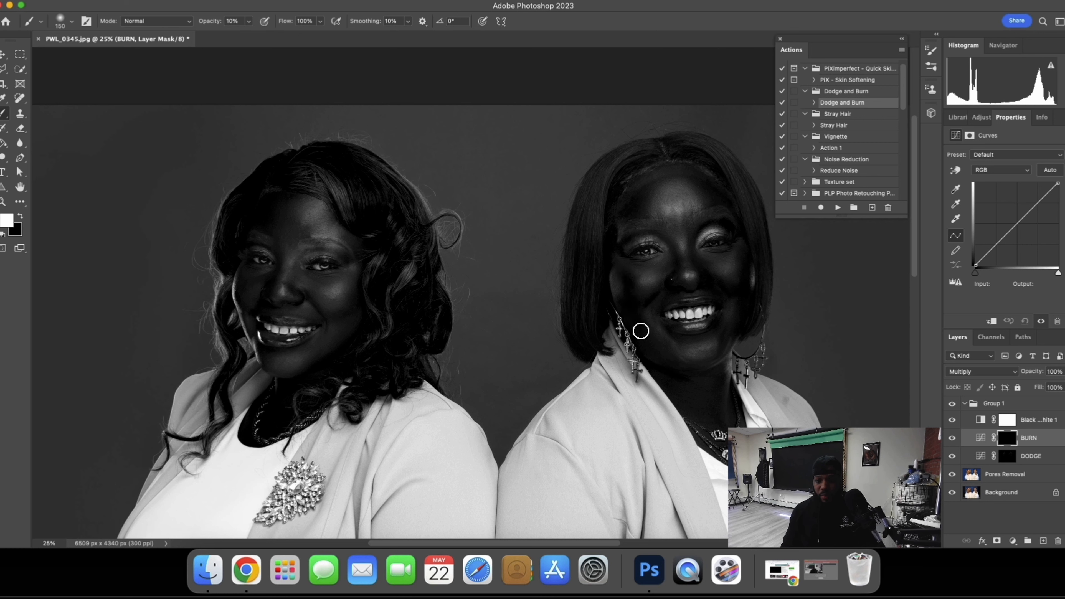
key("bracketleft")
key("bracketleft")
key("bracketright")
key("bracketright")
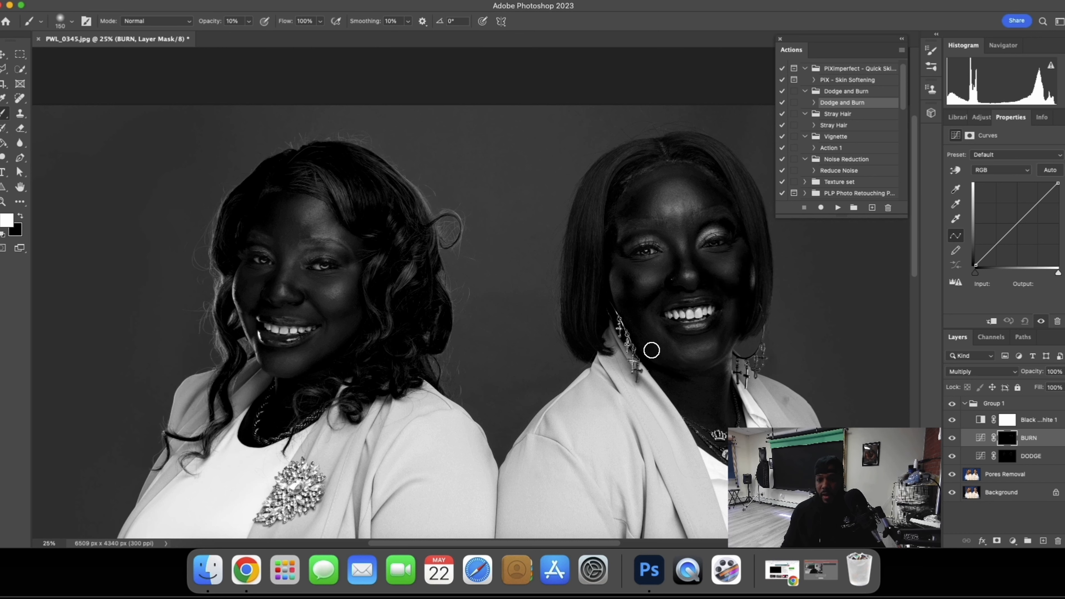
key("bracketleft")
key("bracketleft")
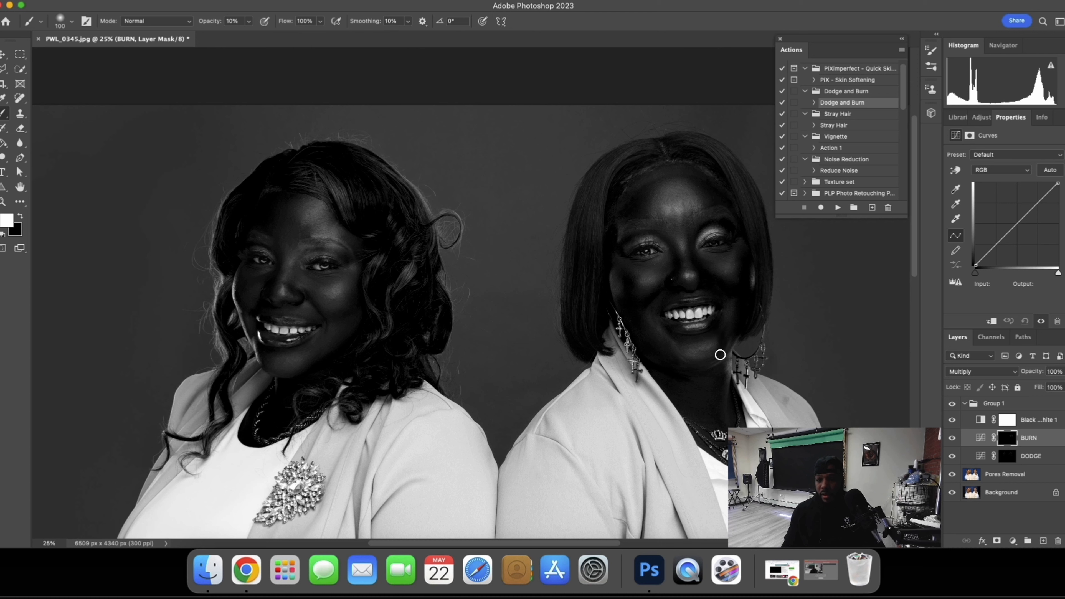
key("bracketright")
key("bracketright")
key("bracketright")
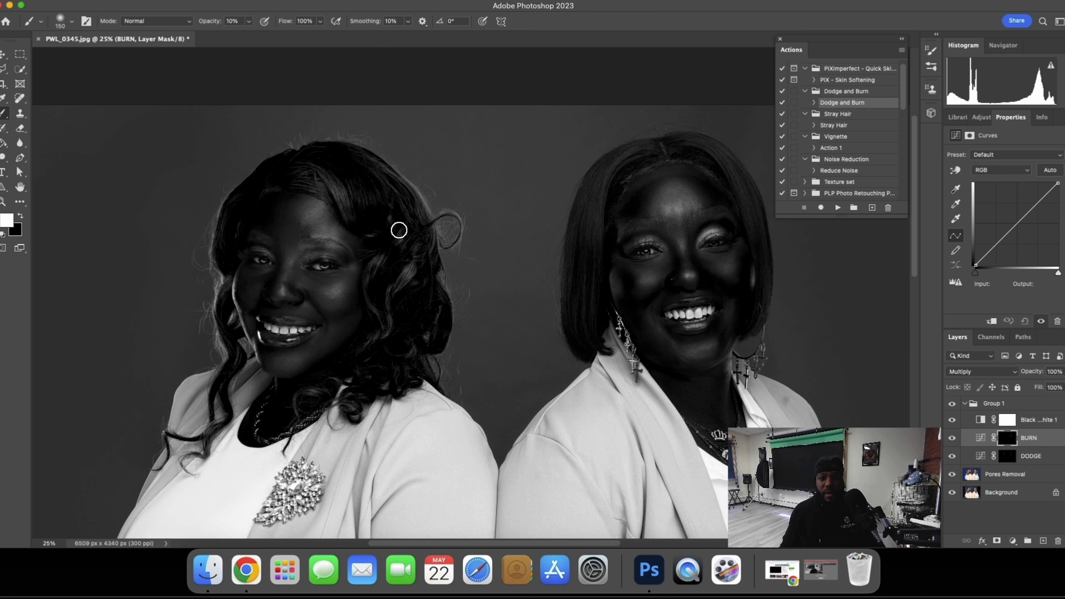
Paint shadows along the face contours of the woman with curly hair on the BURN mask at 10% brush opacity.
key("bracketleft")
key("bracketleft")
key("bracketleft")
key("bracketleft")
key("bracketright")
key("bracketright")
key("bracketright")
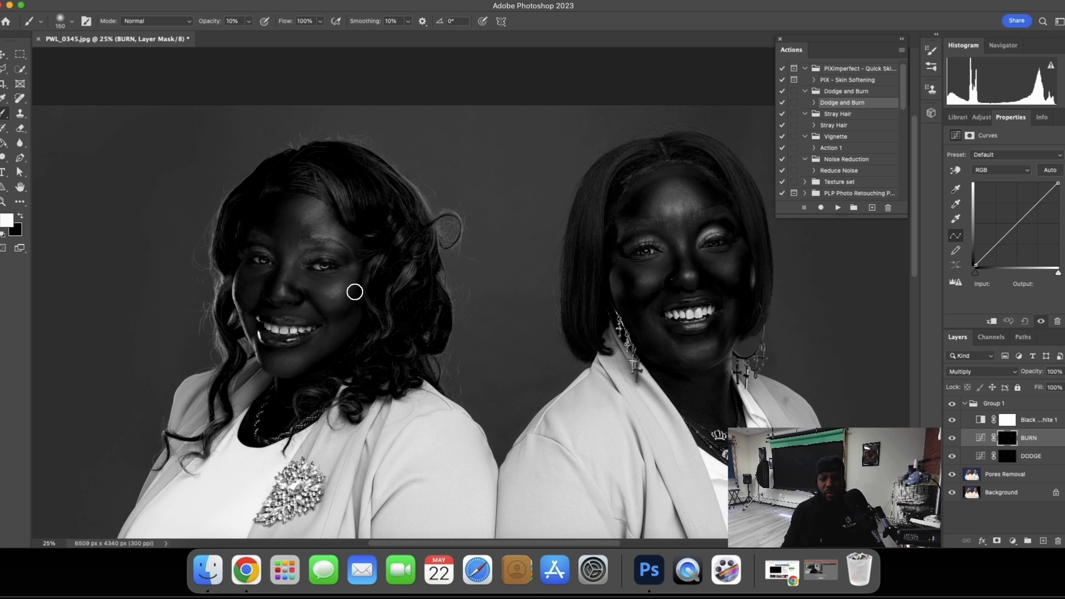
key("bracketleft")
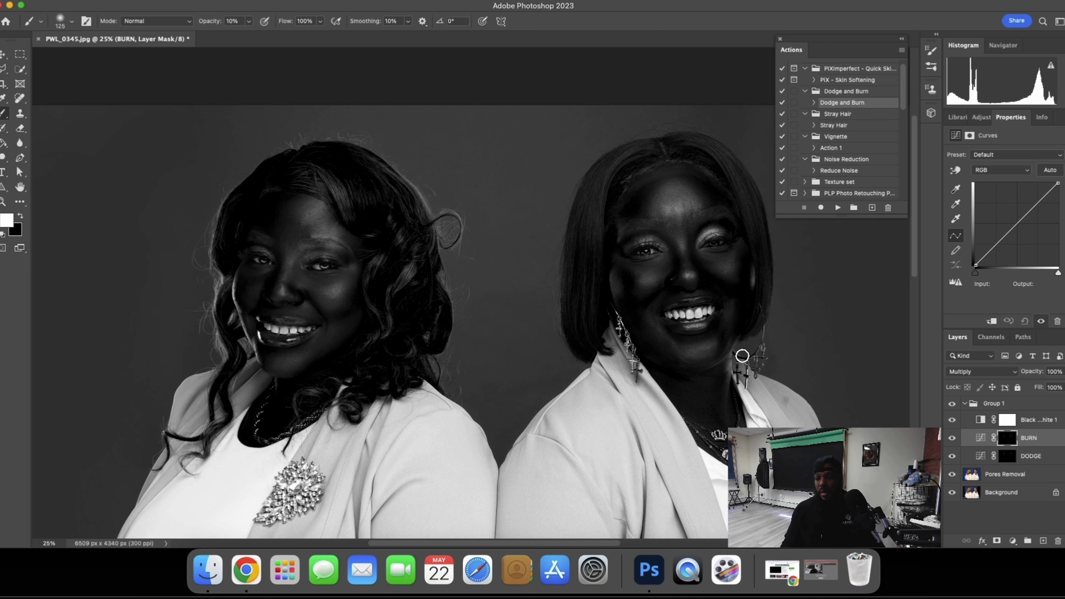
Compare the faces with the BURN layer hidden and shown.
left_click(952, 438)
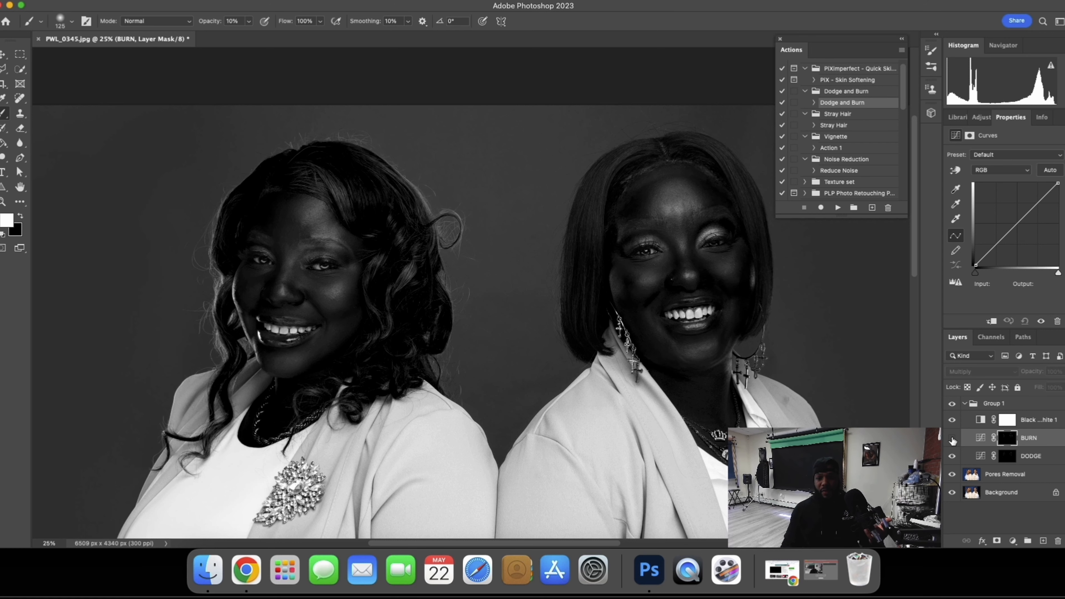
left_click(951, 438)
left_click(951, 439)
left_click(951, 438)
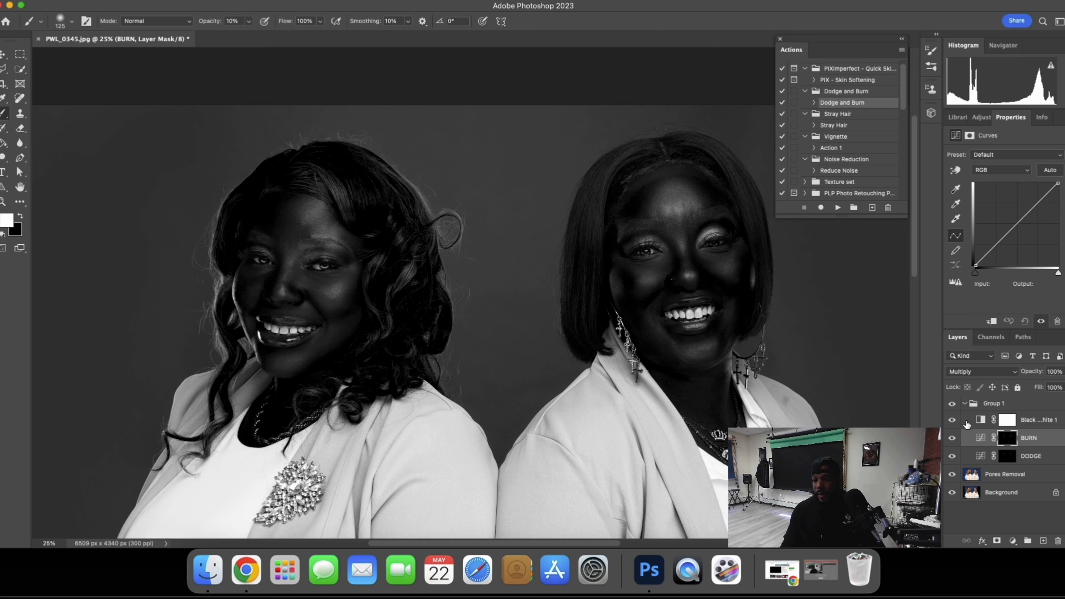
Hide the Black & White adjustment layer and merge Group 1 with the Pores Removal layer.
left_click(951, 420)
left_click(1006, 402)
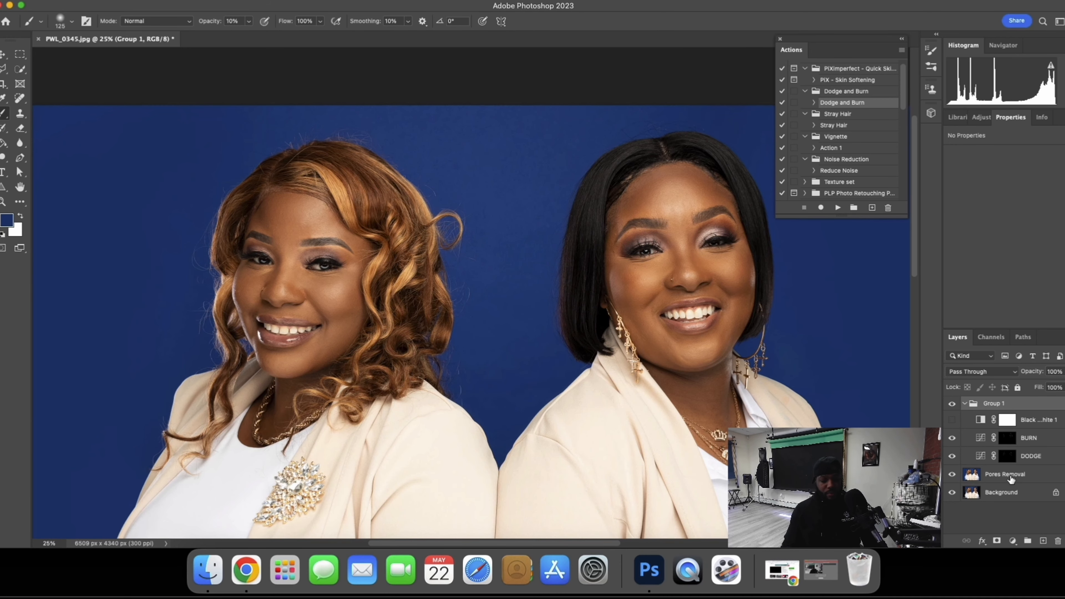
key("super+e")
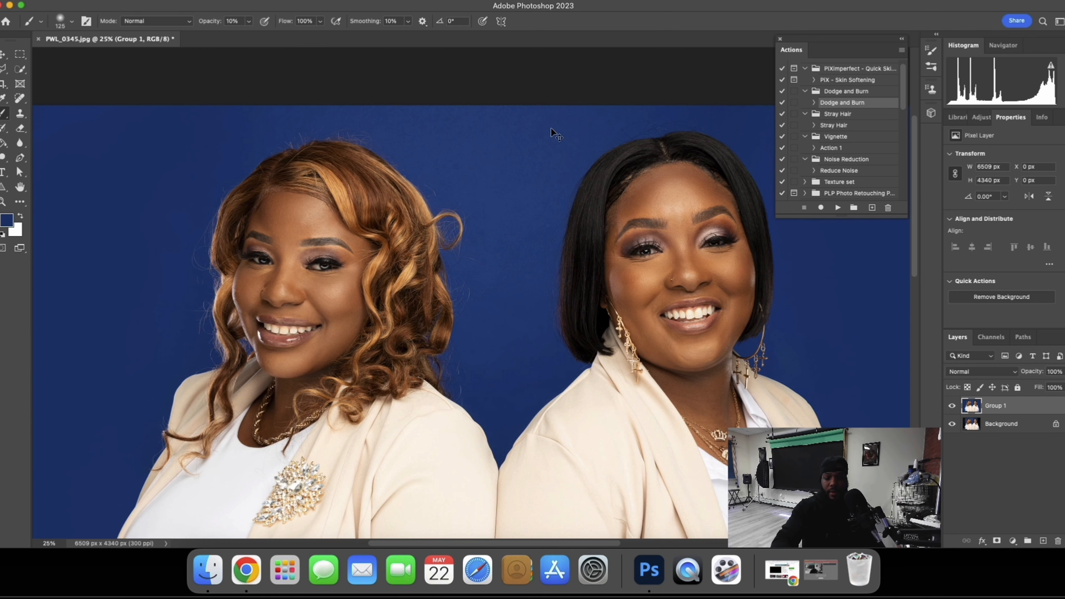
Run the Eyes Dark To Light action from the PLP Photo Retouching set on the merged layer.
key("super+equal")
scroll(838, 125, "up", 1)
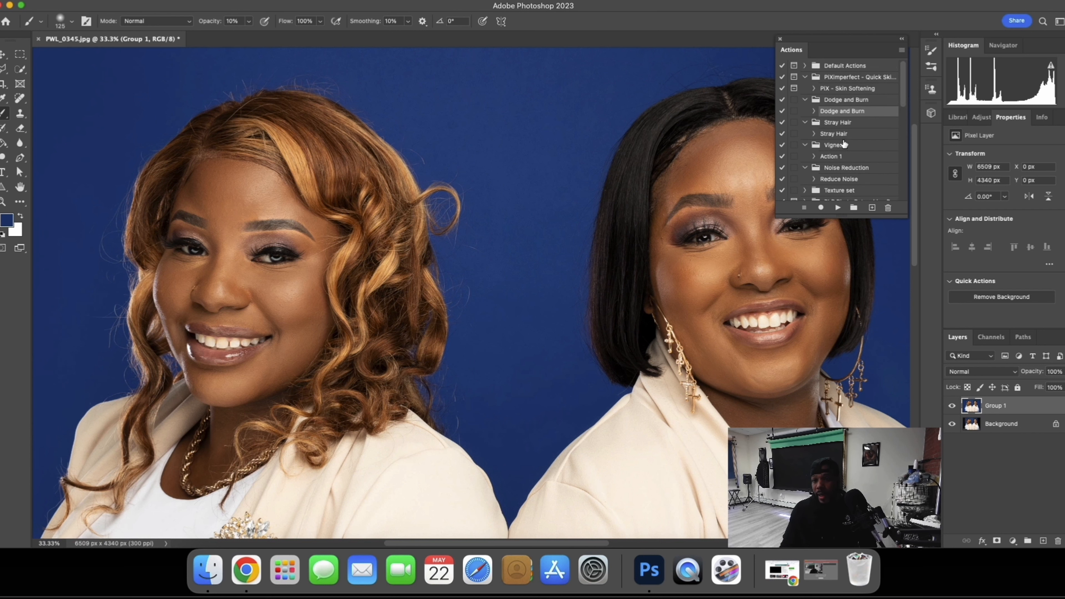
scroll(844, 144, "down", 10)
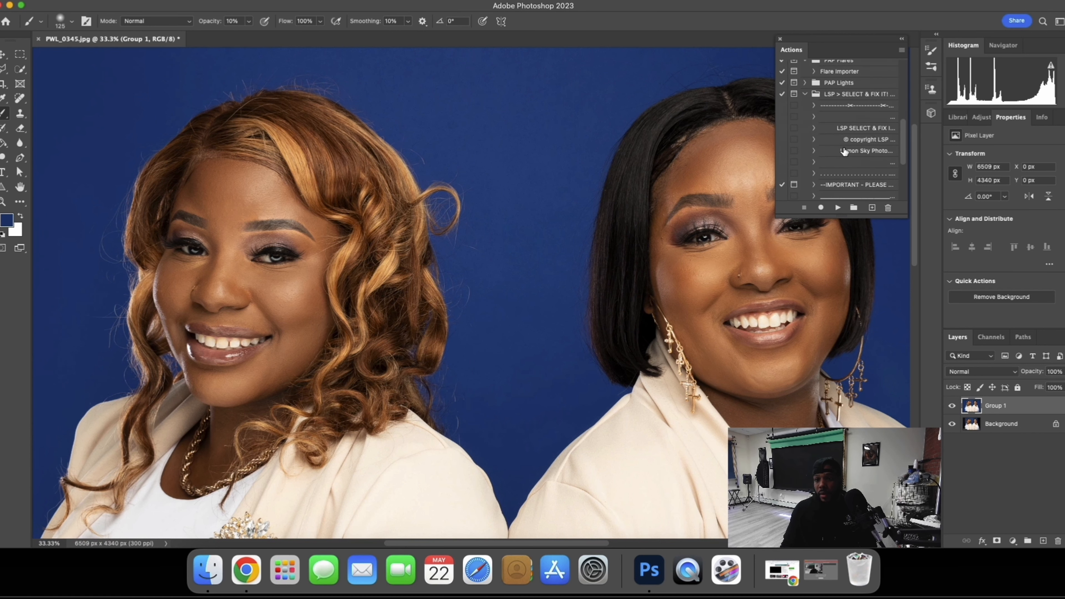
left_click(805, 94)
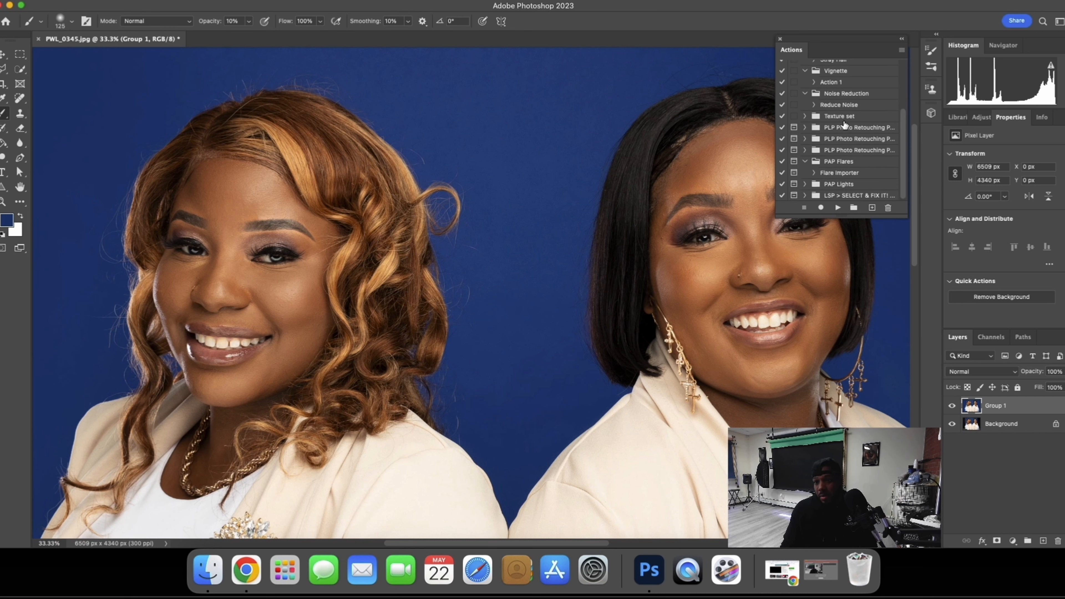
left_click(804, 139)
scroll(855, 166, "down", 5)
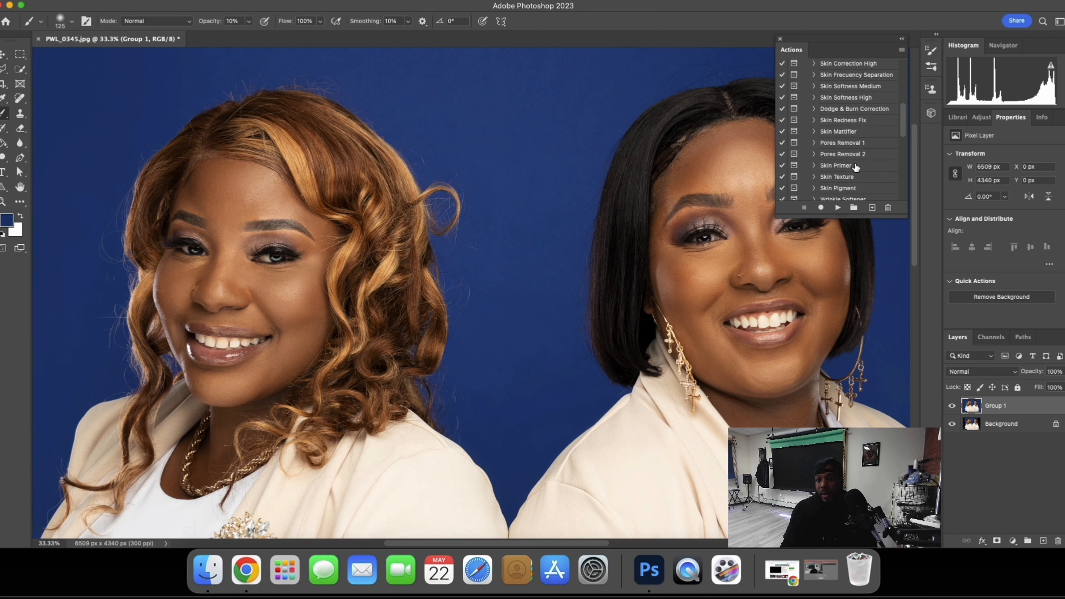
left_click(832, 176)
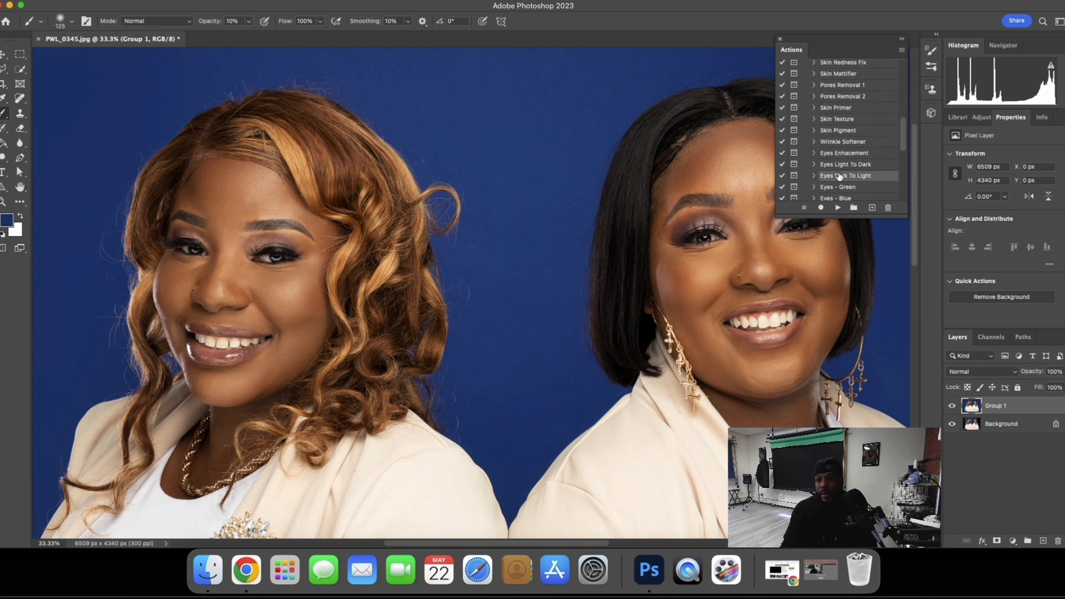
left_click(837, 207)
left_click(578, 210)
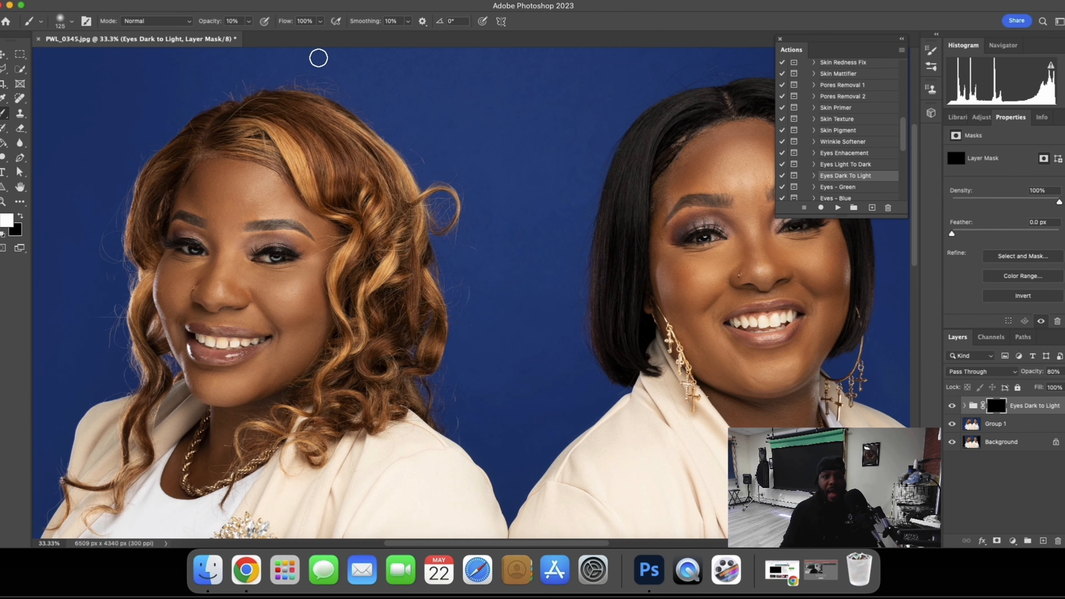
Paint both women's irises on the Eyes Dark to Light mask with a white size 30 brush at 100% opacity.
left_click(248, 21)
left_click_drag(248, 35, 313, 40)
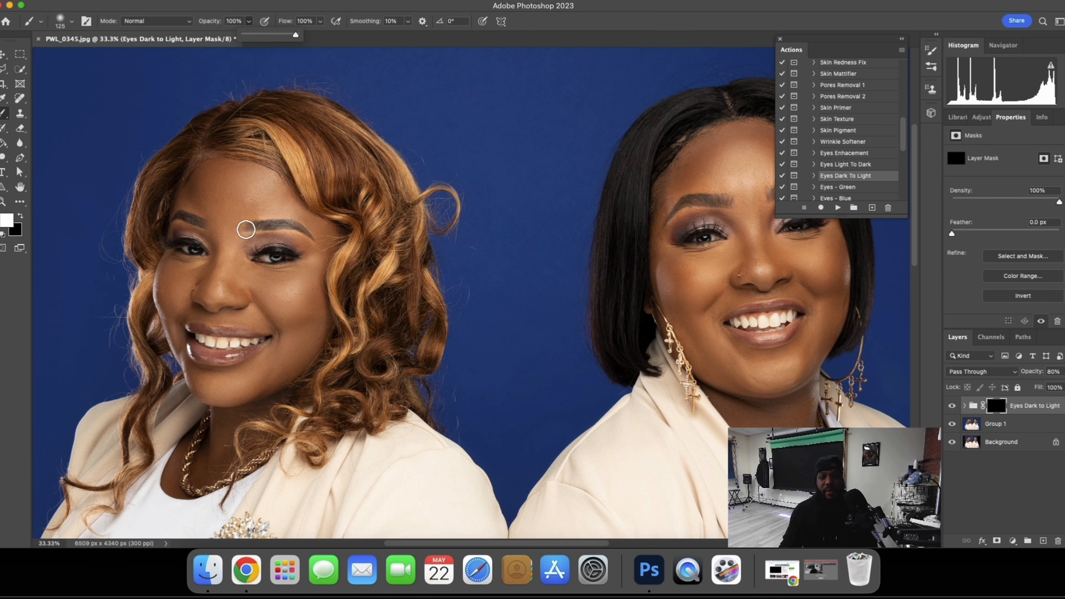
key("super+equal")
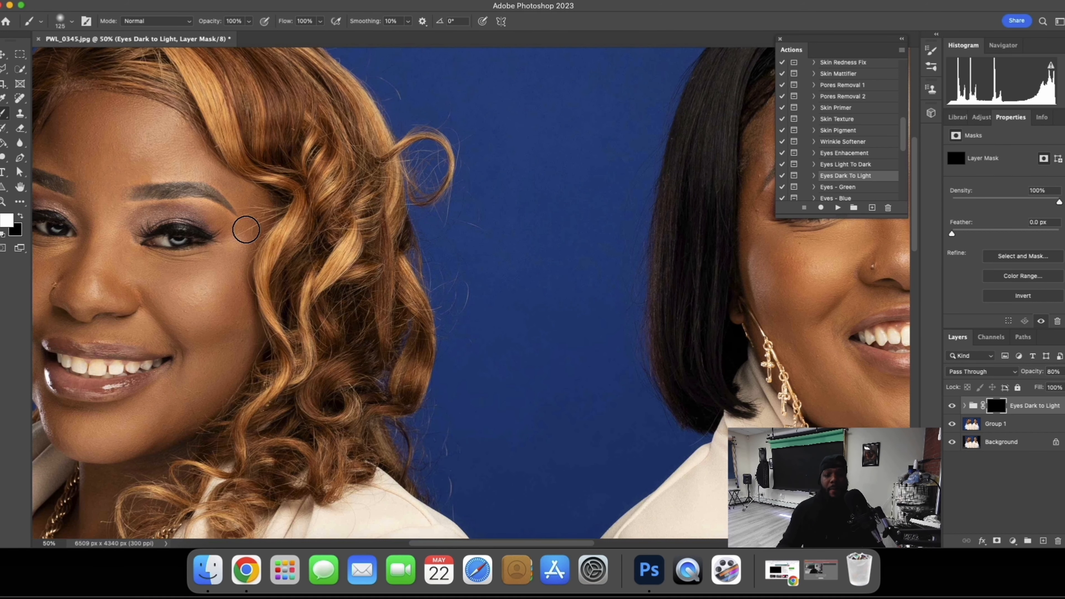
left_click_drag(230, 209, 349, 228)
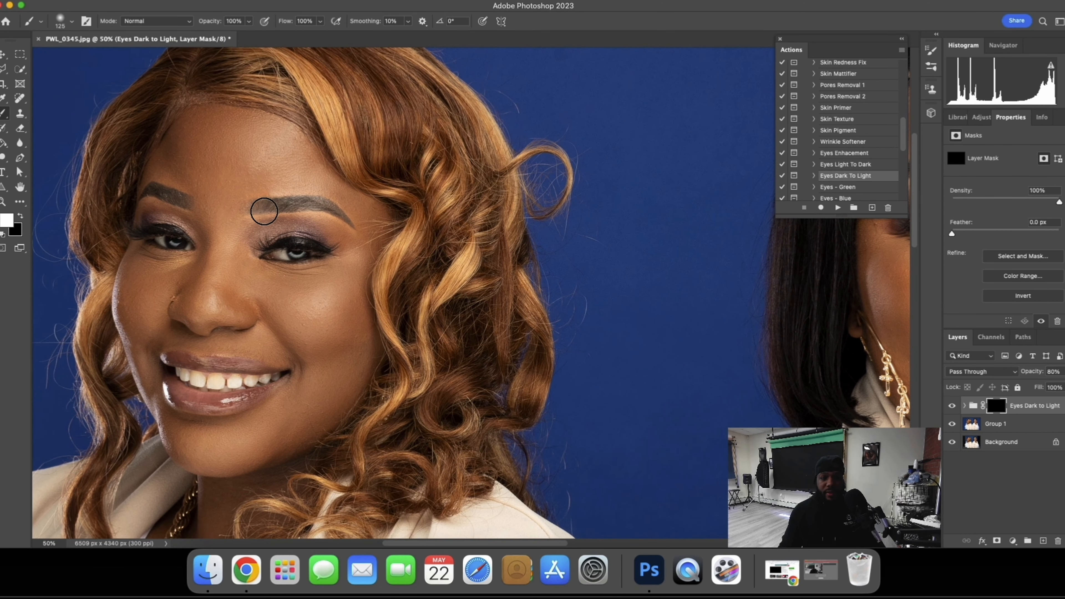
key("bracketleft")
key("bracketleft")
key("bracketleft")
key("bracketleft")
key("bracketleft")
key("bracketleft")
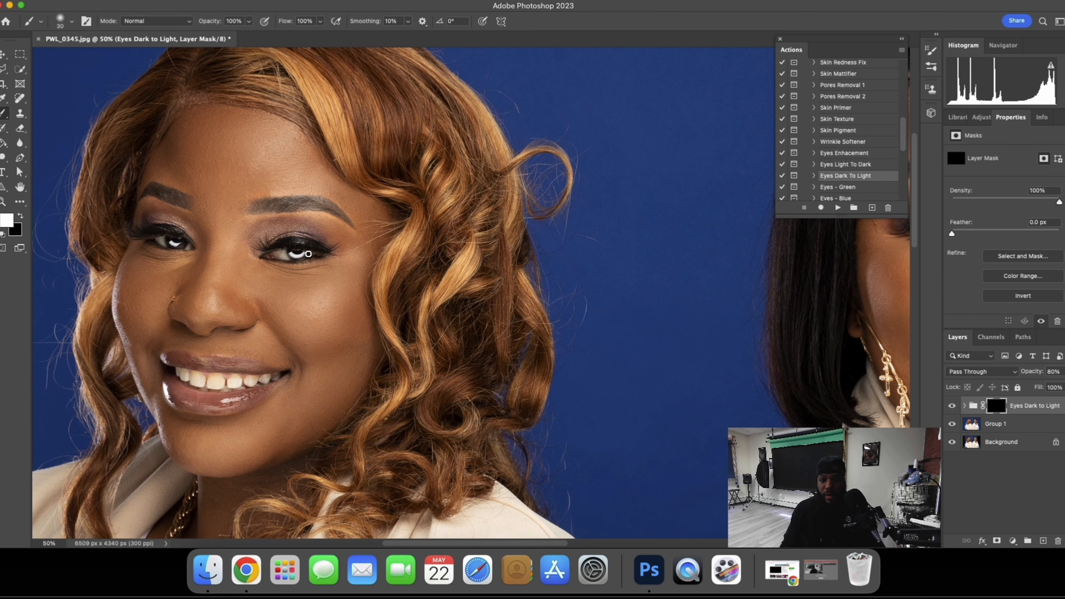
scroll(322, 257, "right", 10)
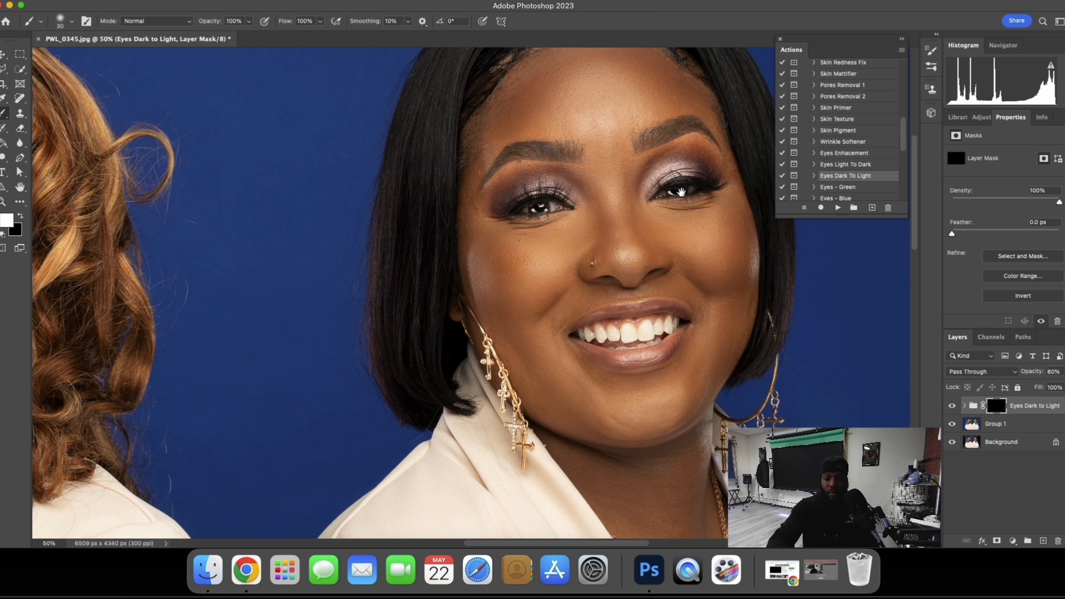
Set the opacity of the Eyes Dark to Light group to 15%.
key("super+minus")
key("super+minus")
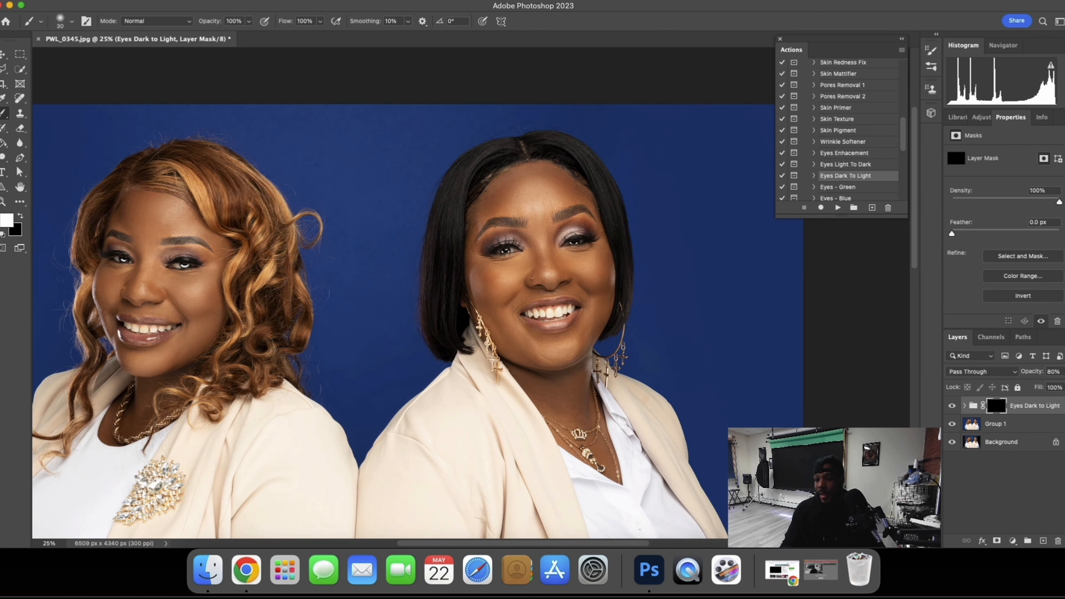
type("15")
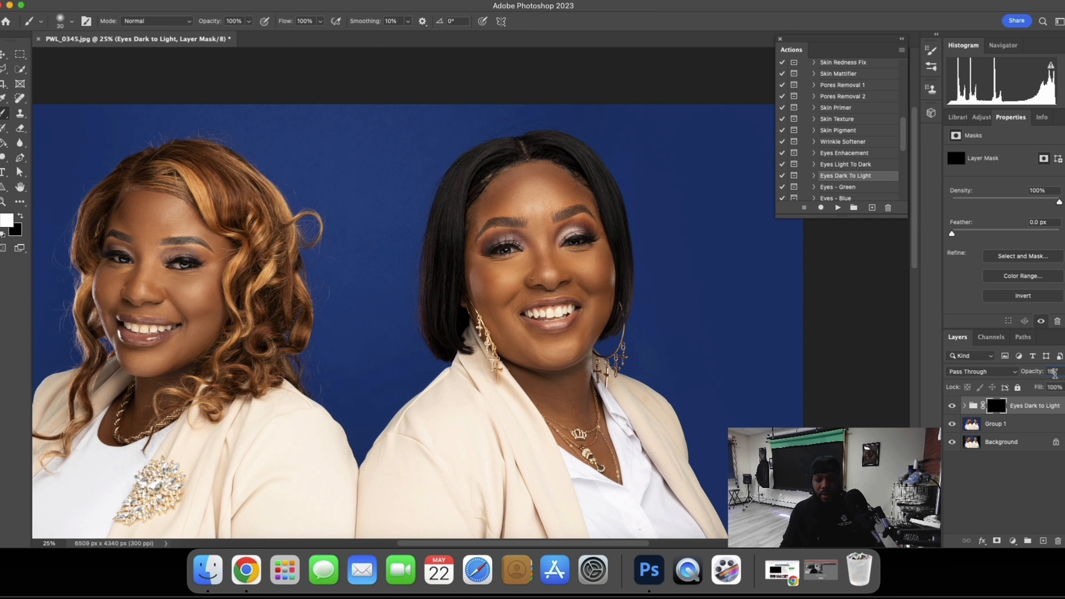
key("Return")
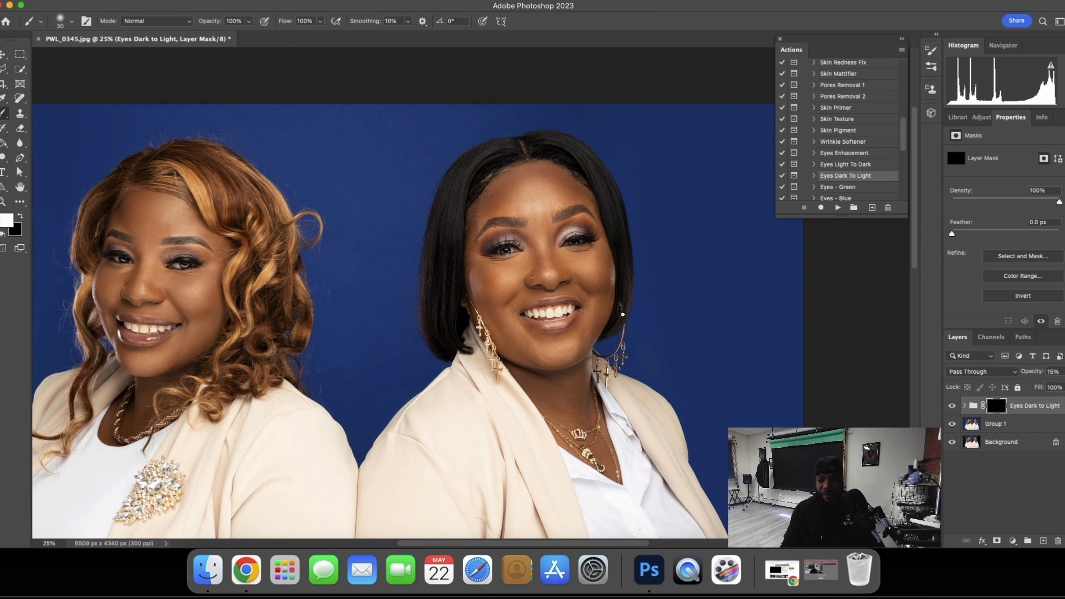
Run the Teeth Whitening action above the Eyes Dark to Light group.
left_click_drag(581, 301, 716, 299)
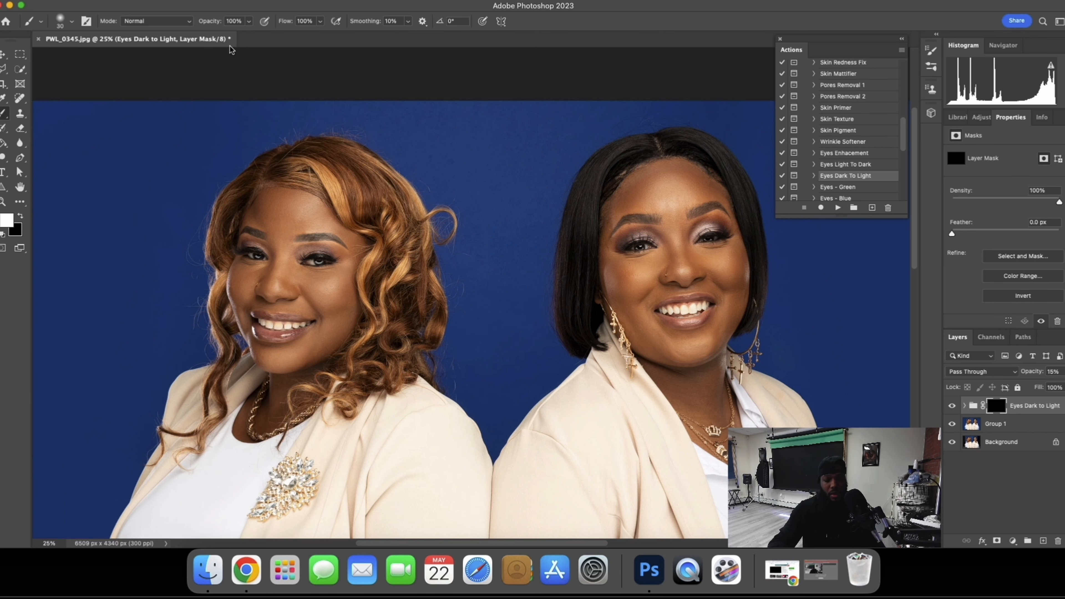
key("super+plus")
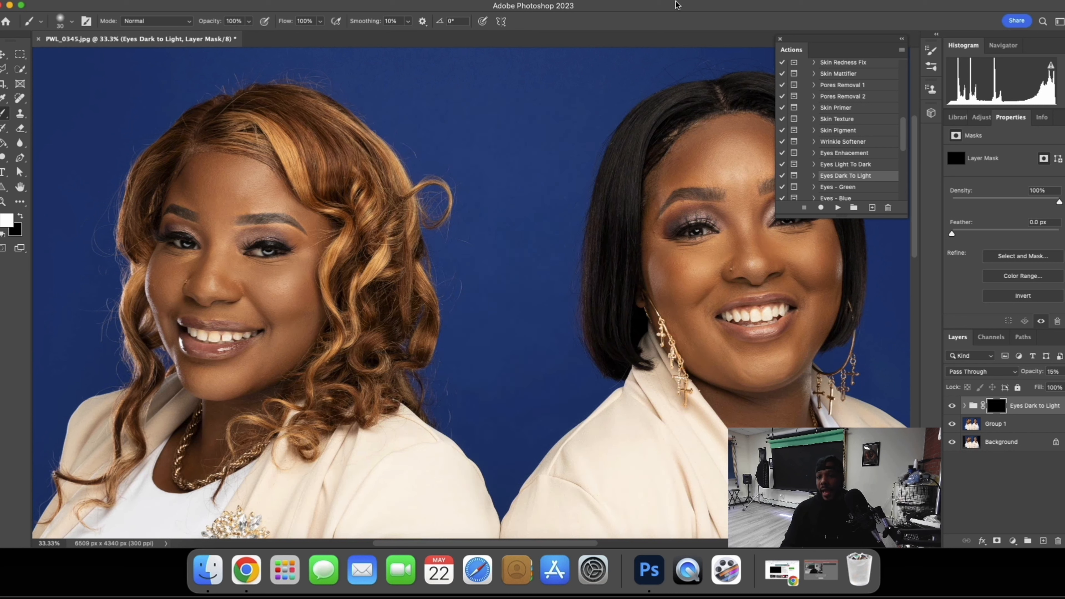
scroll(855, 174, "down", 5)
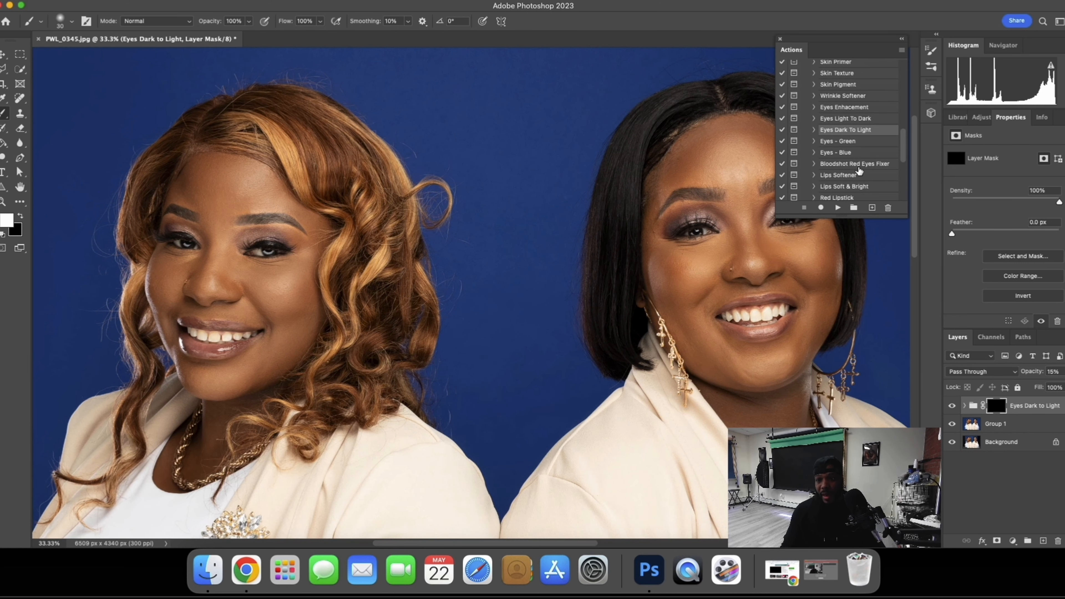
scroll(851, 174, "down", 2)
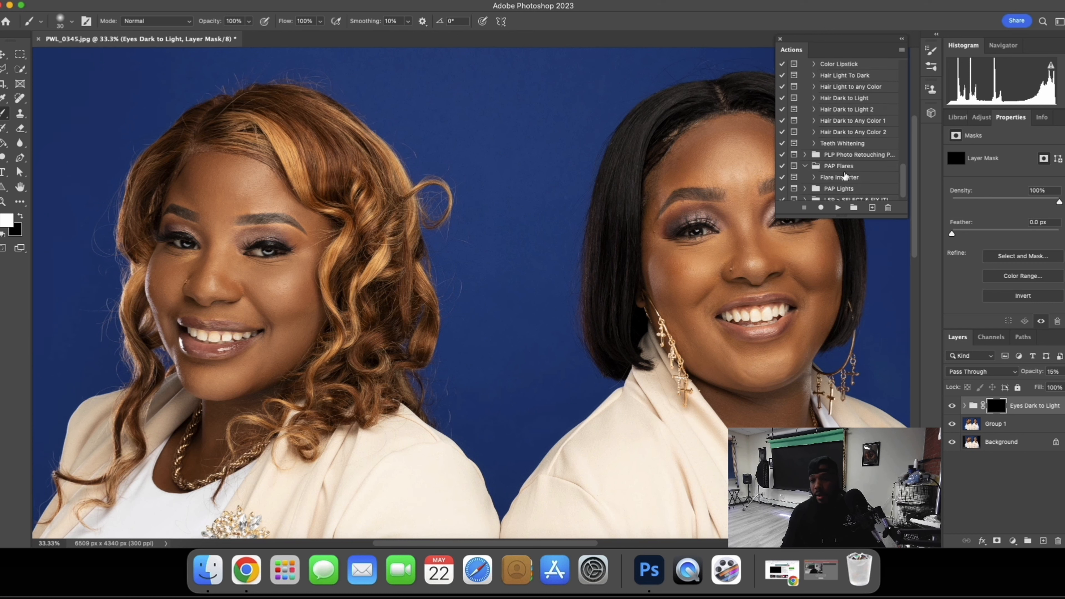
scroll(844, 176, "up", 5)
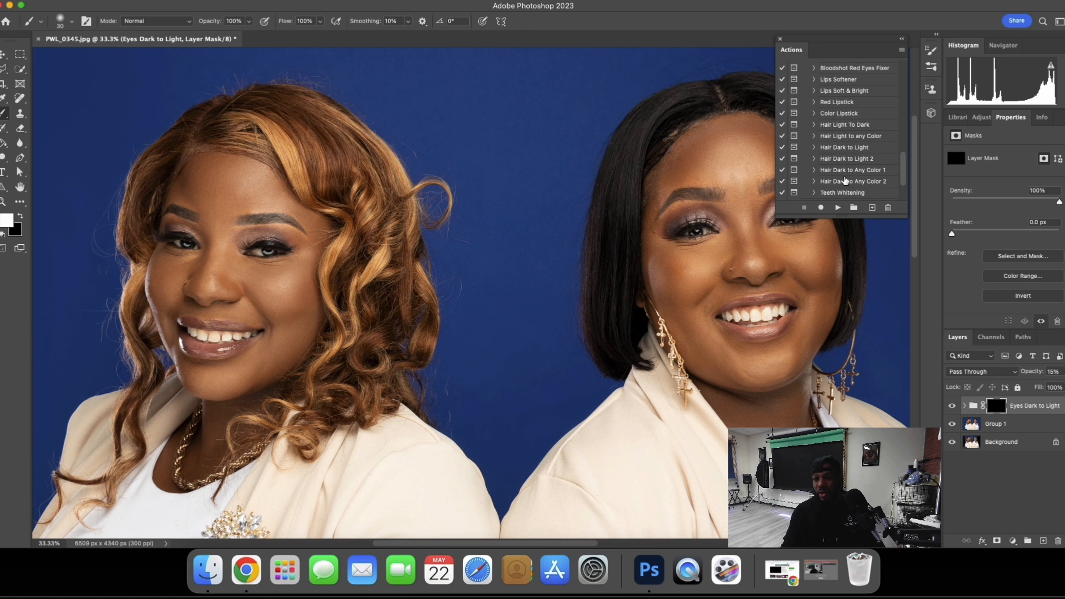
left_click(837, 208)
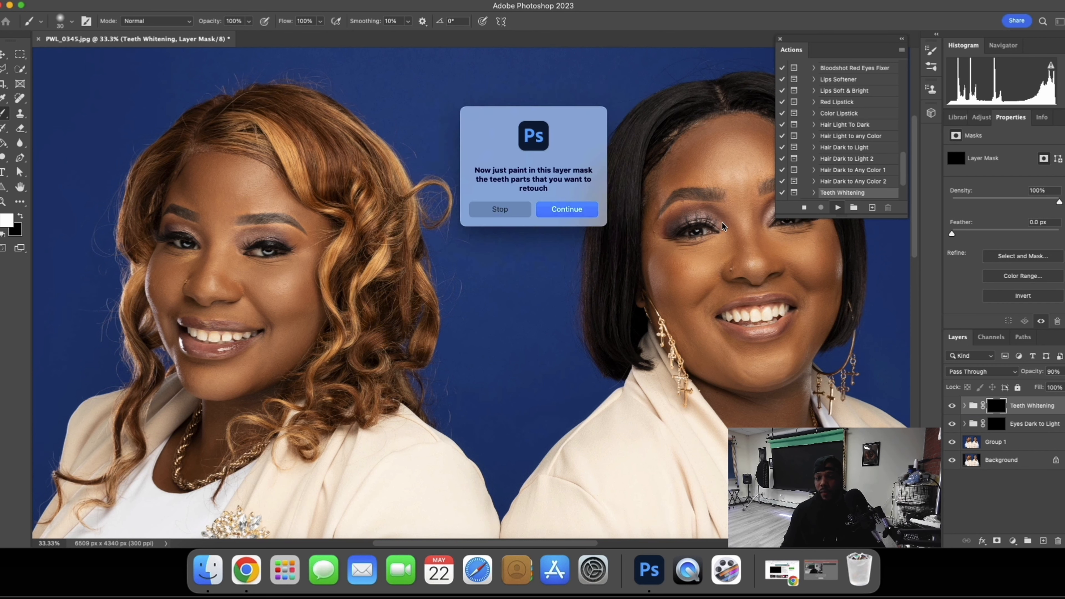
left_click(567, 209)
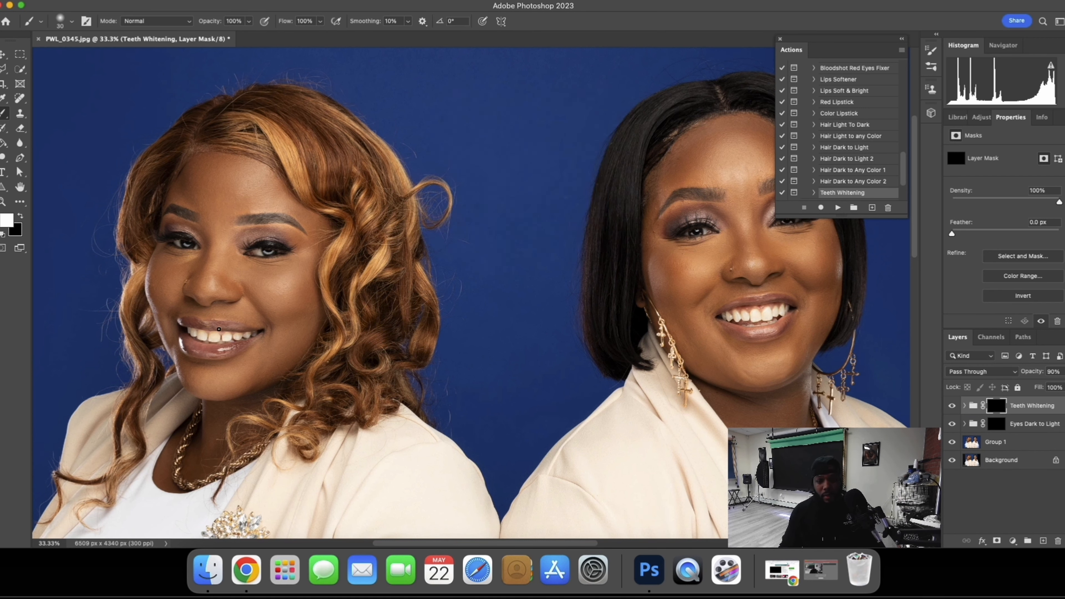
Paint over the teeth of the woman with curly hair on the Teeth Whitening mask at 100% brush opacity.
key("super+equal")
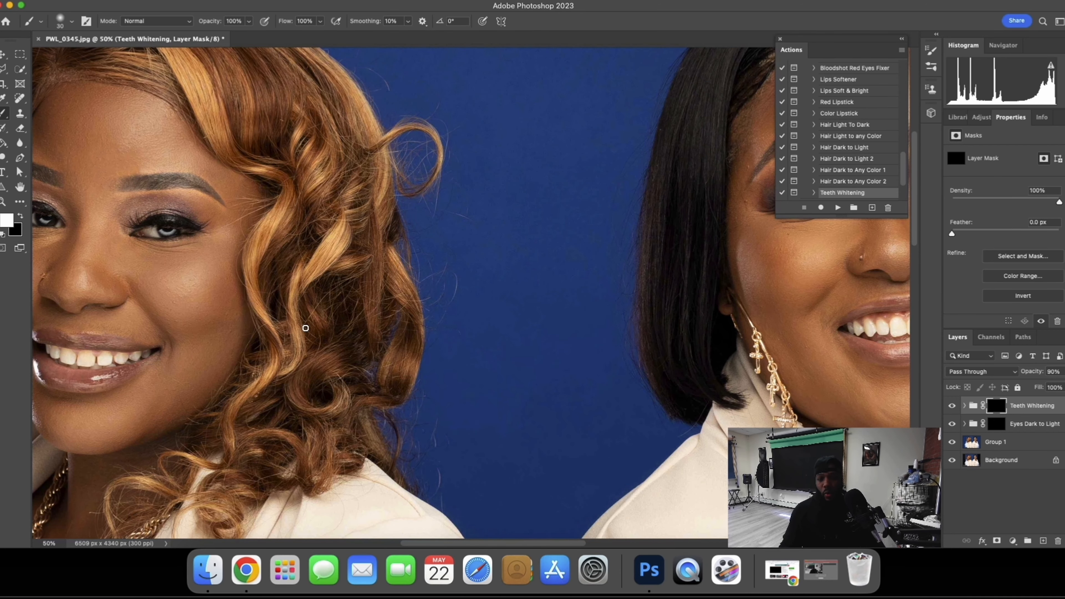
left_click_drag(337, 304, 511, 242)
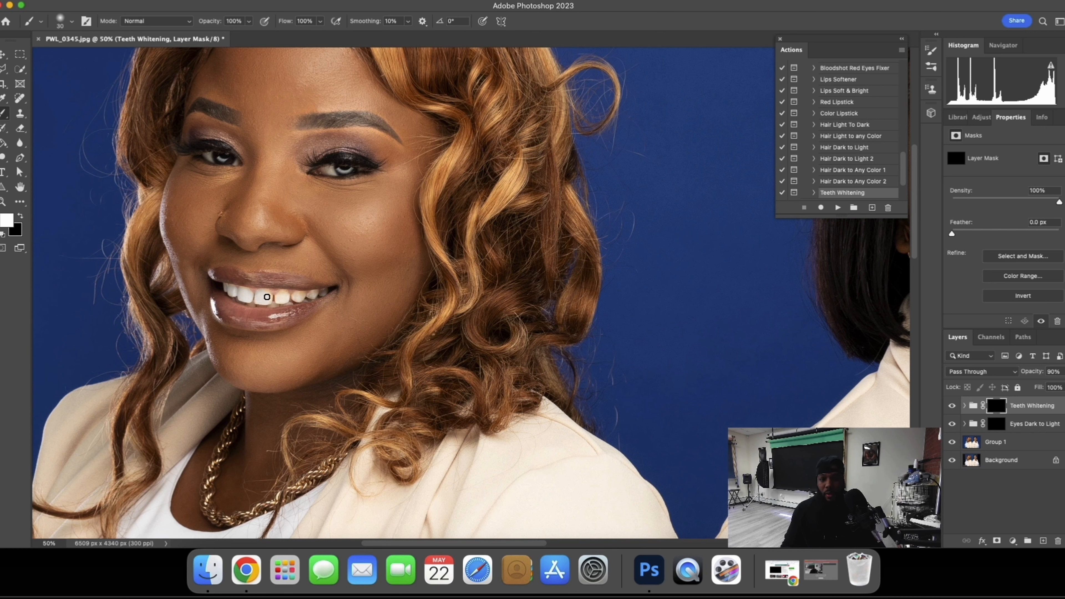
left_click_drag(279, 298, 281, 293)
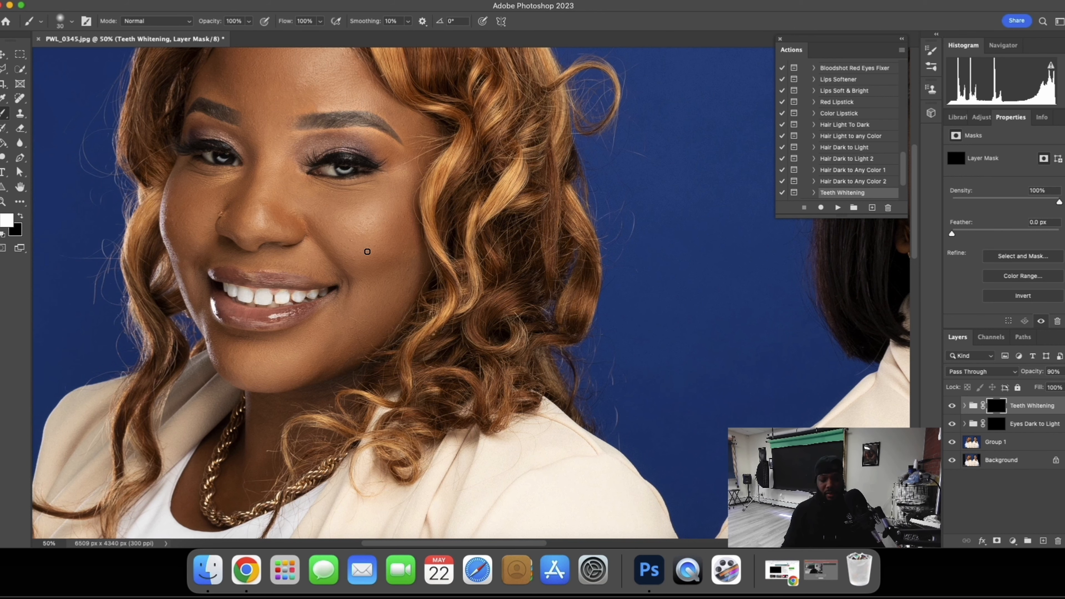
Paint over the teeth of the woman with straight black hair on the Teeth Whitening mask at 100% brush opacity.
scroll(367, 252, "right", 10)
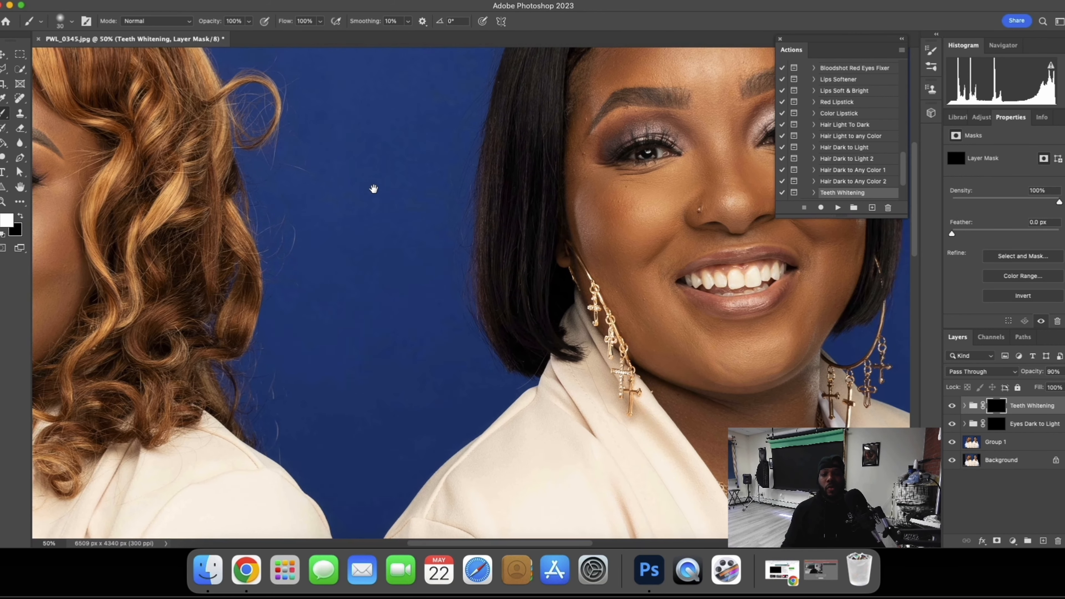
left_click_drag(373, 189, 359, 193)
left_click_drag(426, 202, 209, 215)
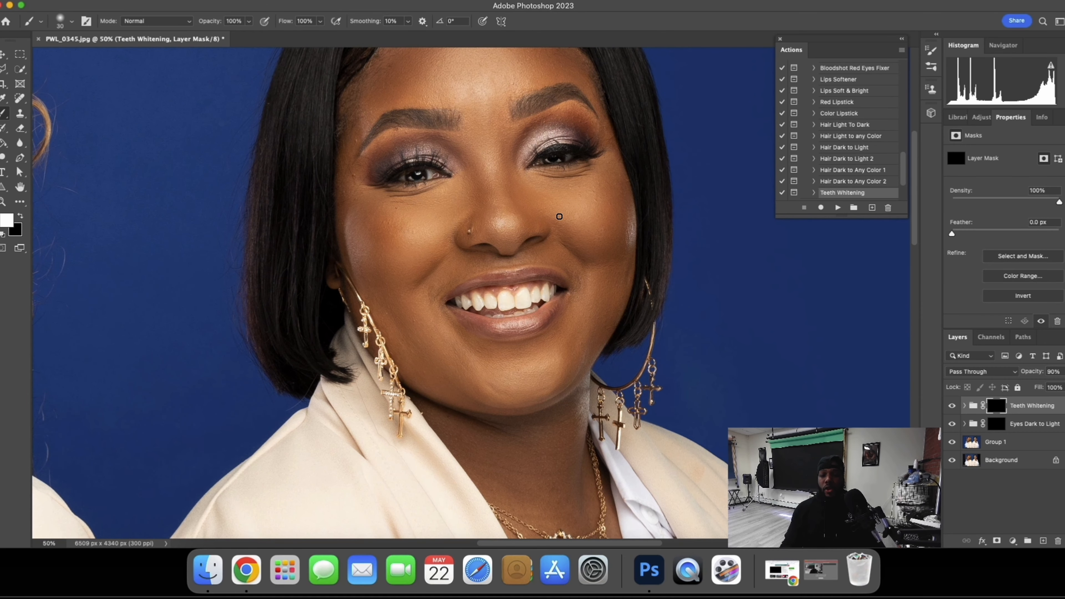
left_click_drag(466, 303, 474, 295)
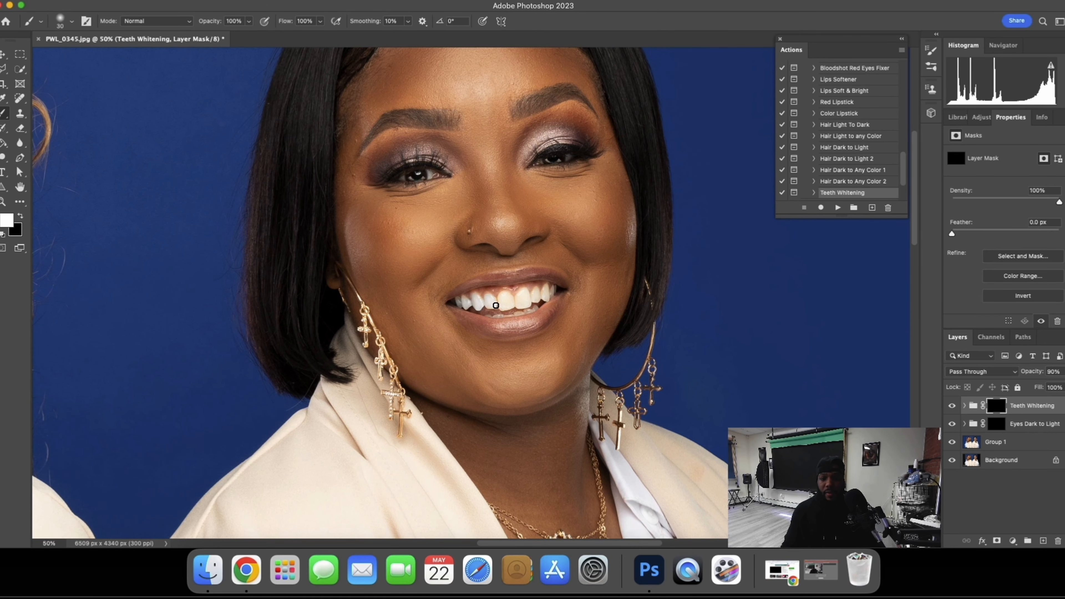
left_click_drag(506, 302, 519, 301)
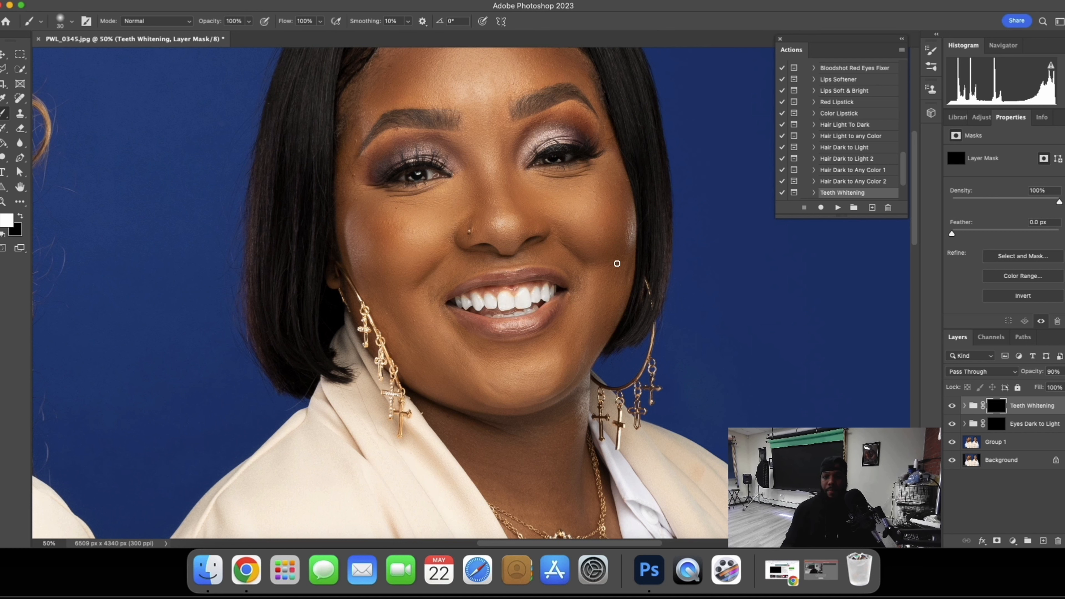
Set the opacity of the Teeth Whitening group to 50%.
key("super+minus")
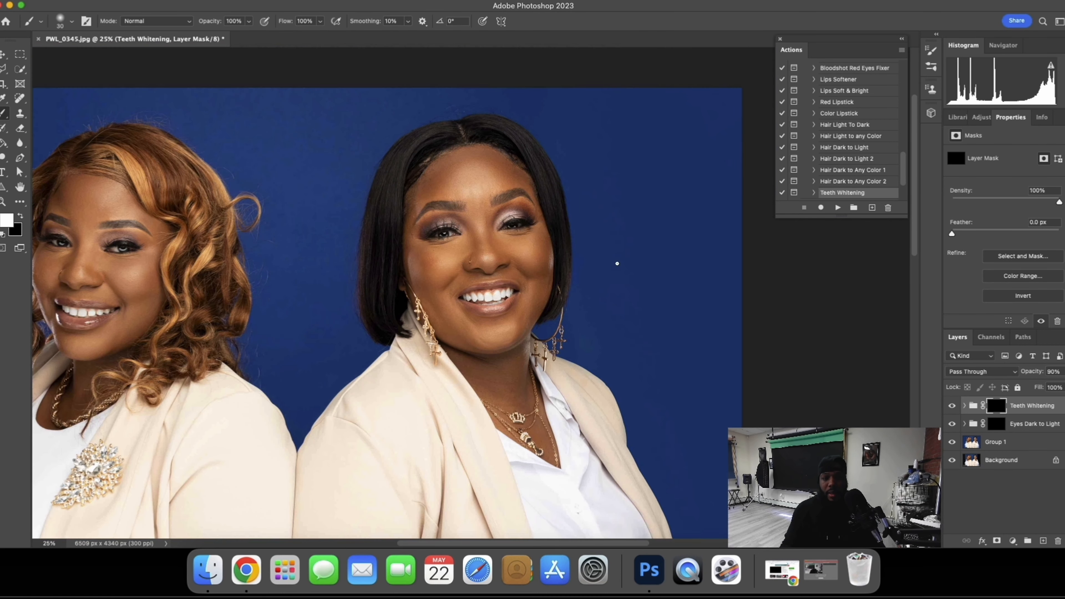
key("super+minus")
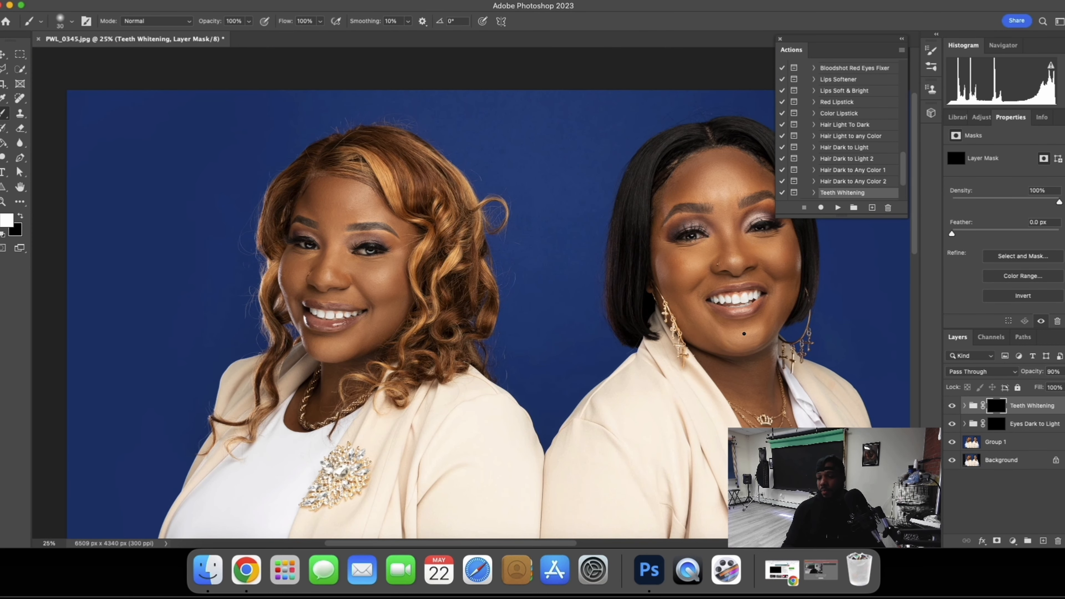
left_click(1053, 372)
type("50")
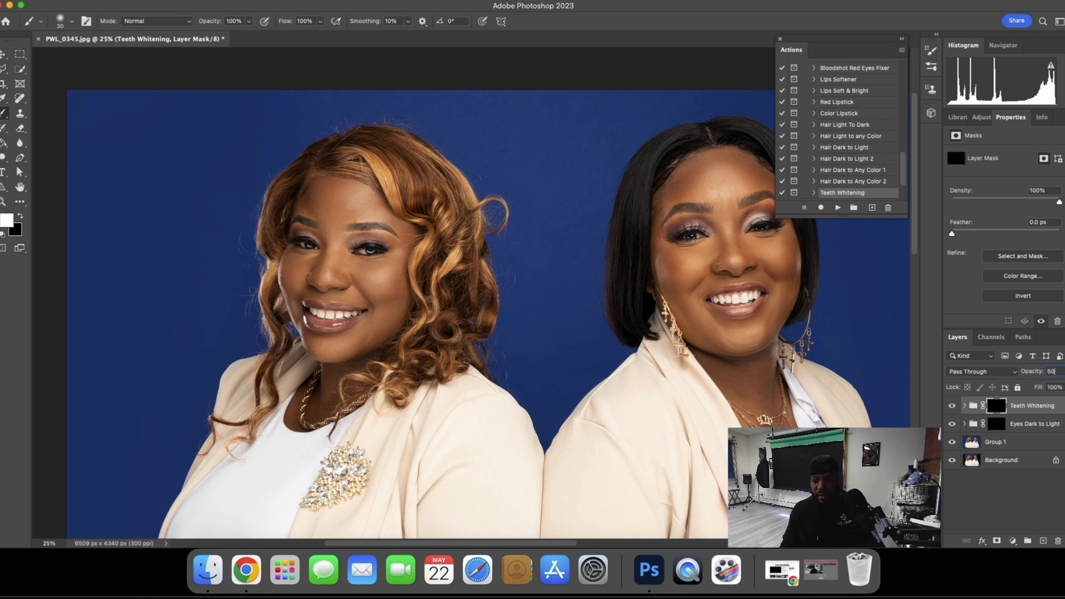
key("Return")
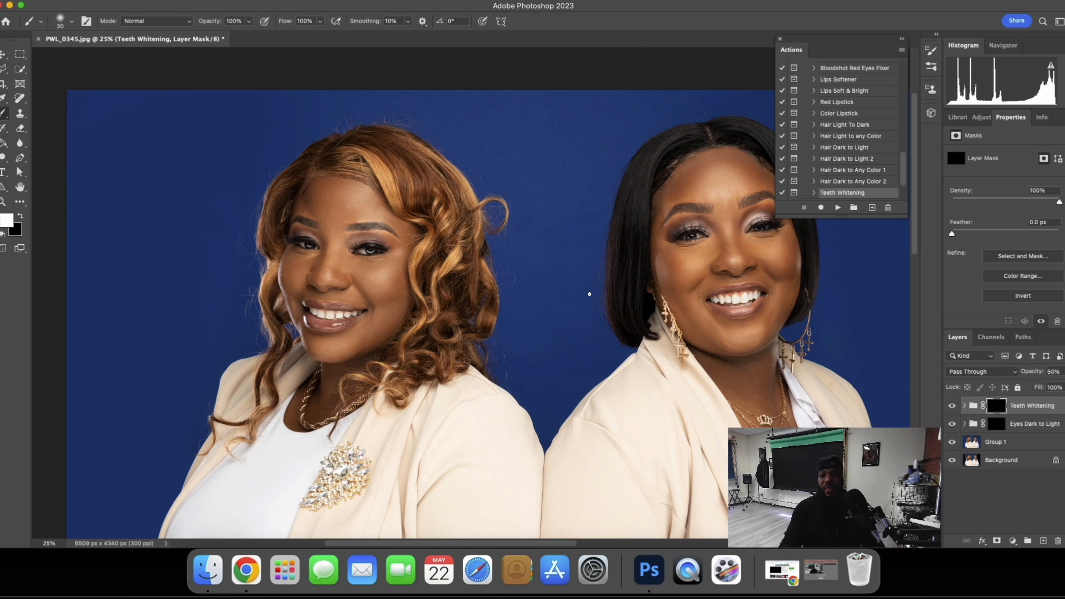
Merge the Teeth Whitening group, the Eyes Dark to Light group and Group 1 into a single layer above the Background.
key("super+minus")
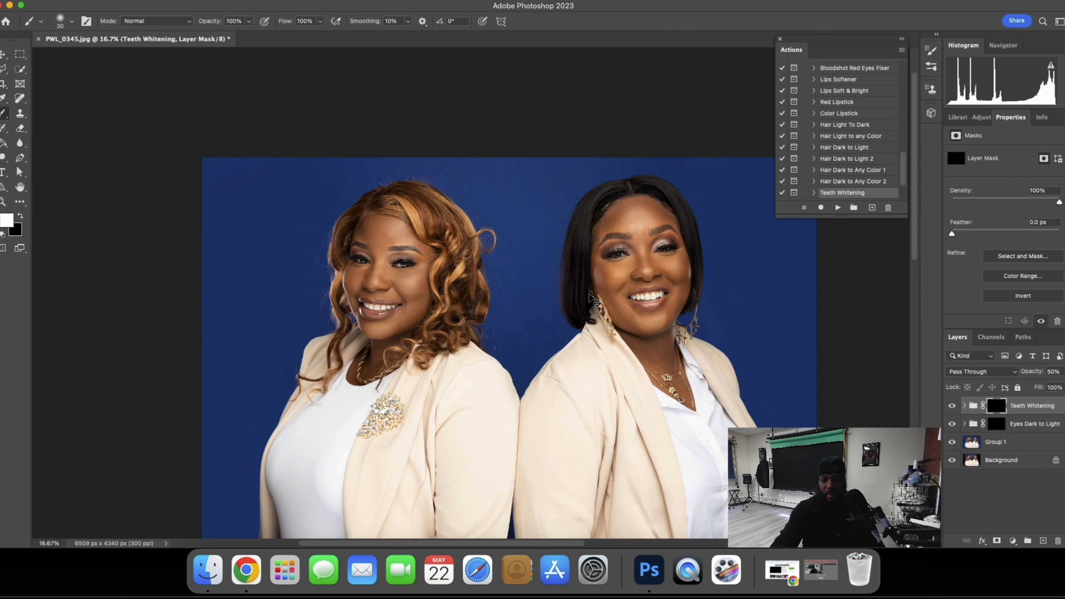
key("super+minus")
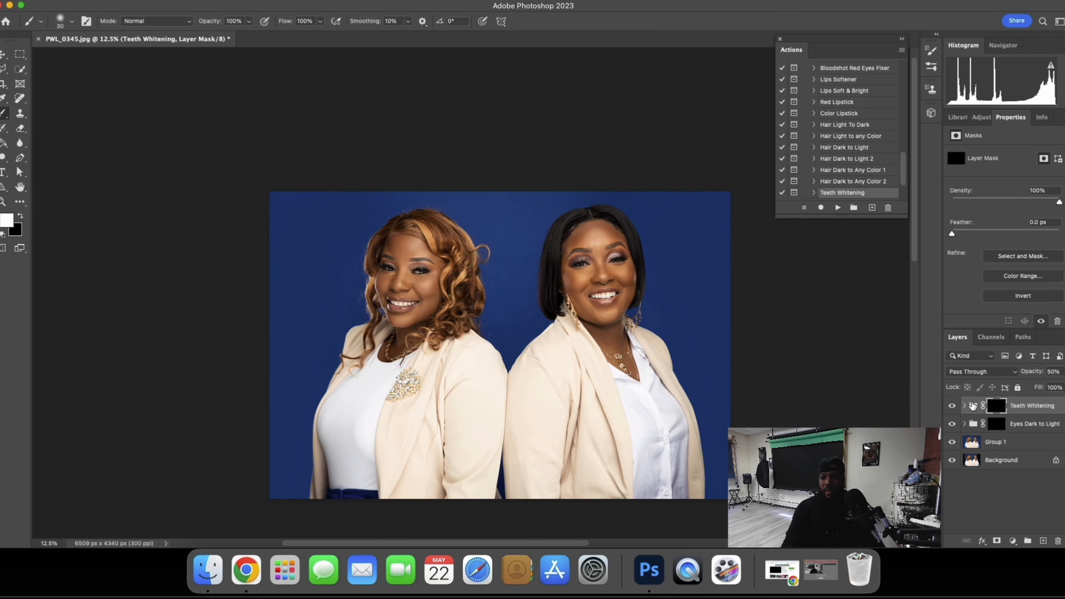
left_click(1027, 438, "super")
key("super+e")
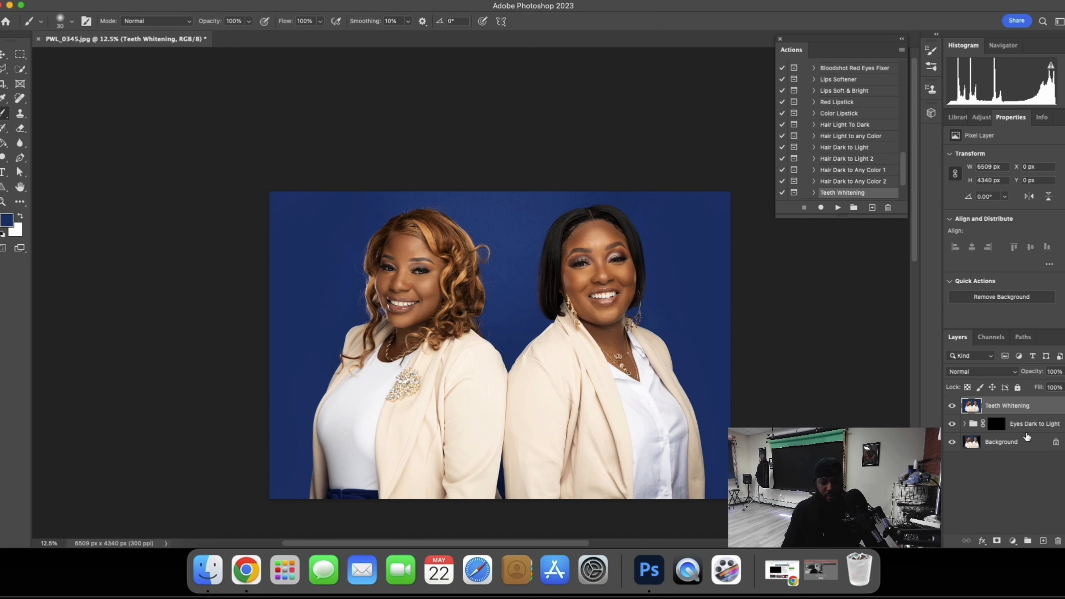
key("super+z")
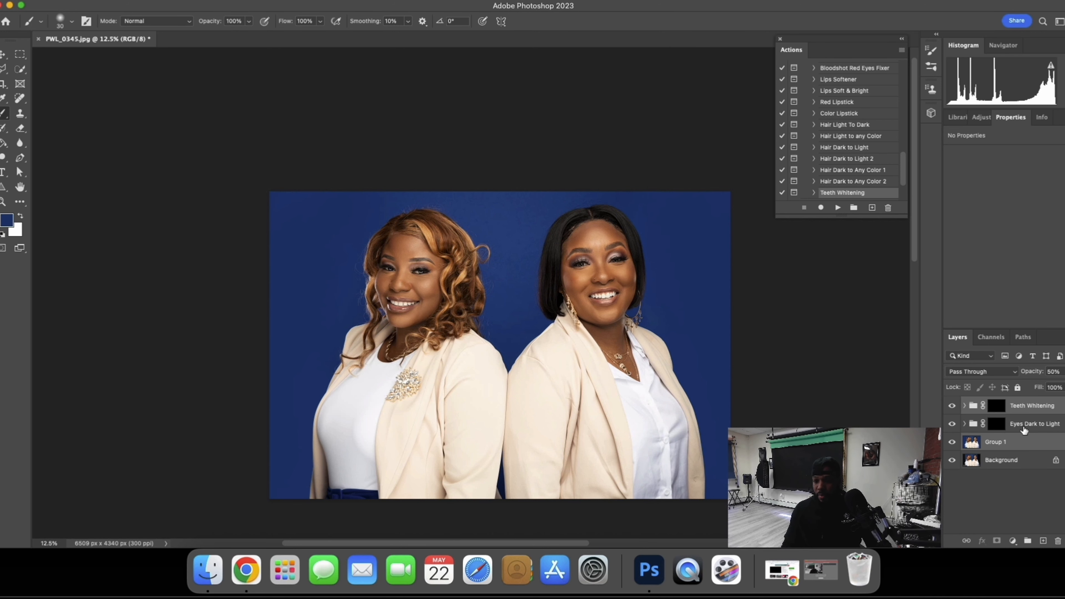
left_click(1024, 424, "super")
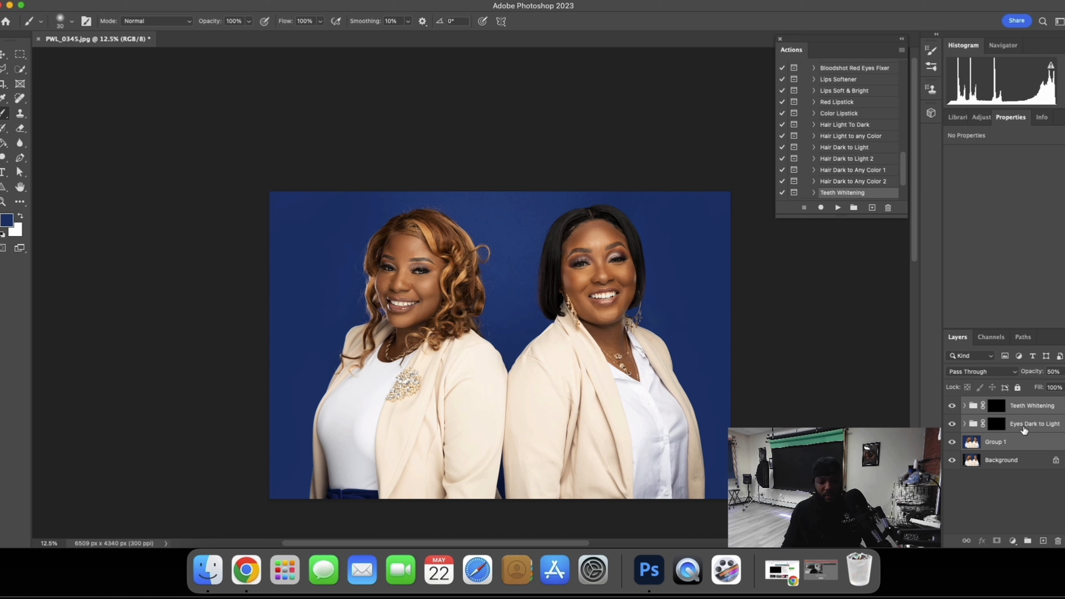
key("super+e")
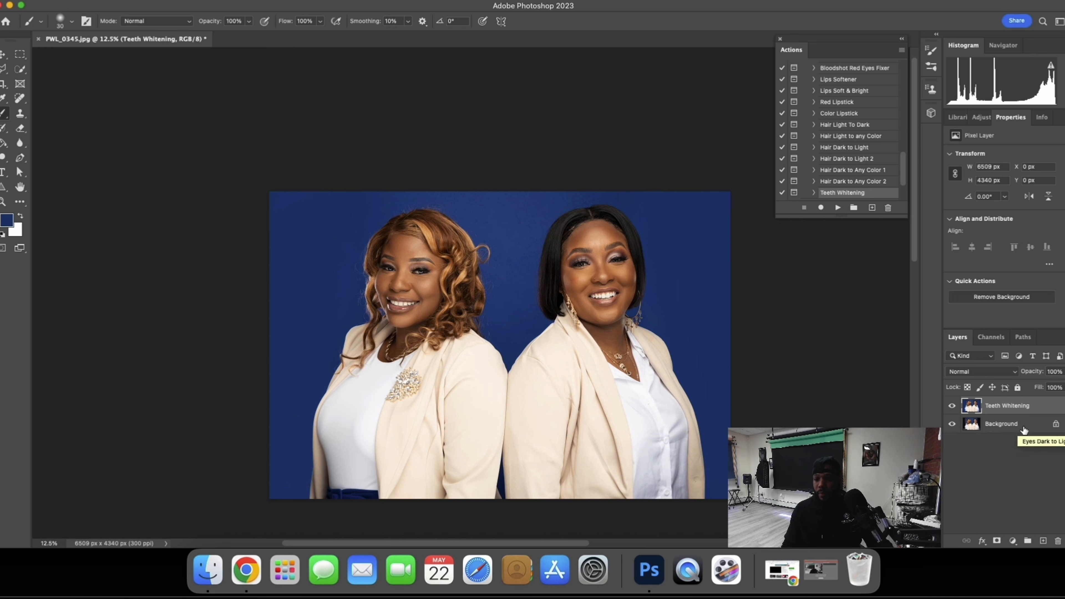
Compare the retouched portrait with the original by toggling the visibility of the merged Teeth Whitening layer at full and closer view.
left_click(952, 405)
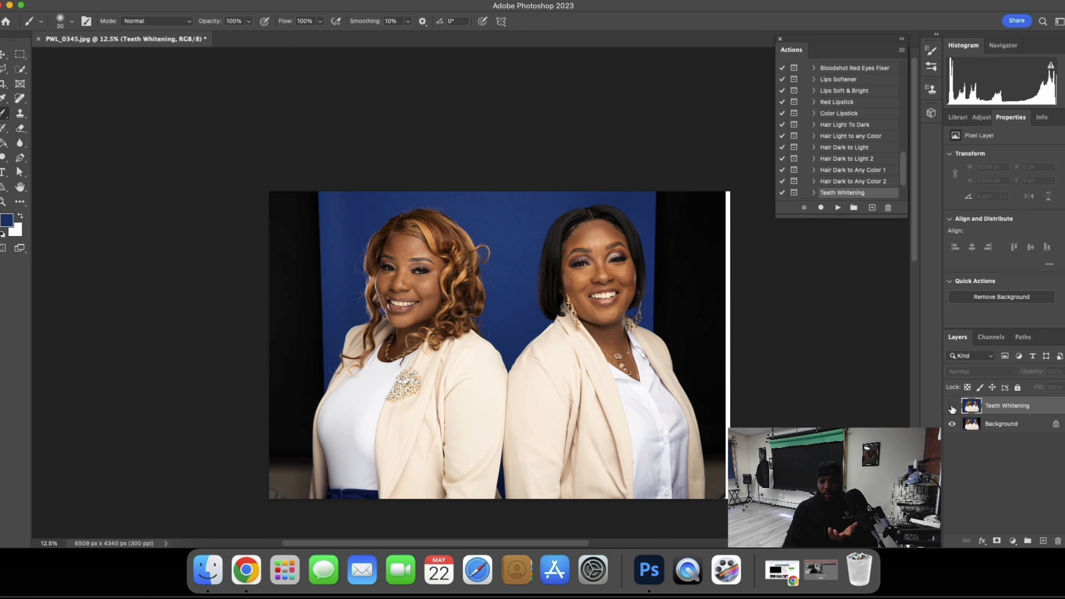
left_click(952, 406)
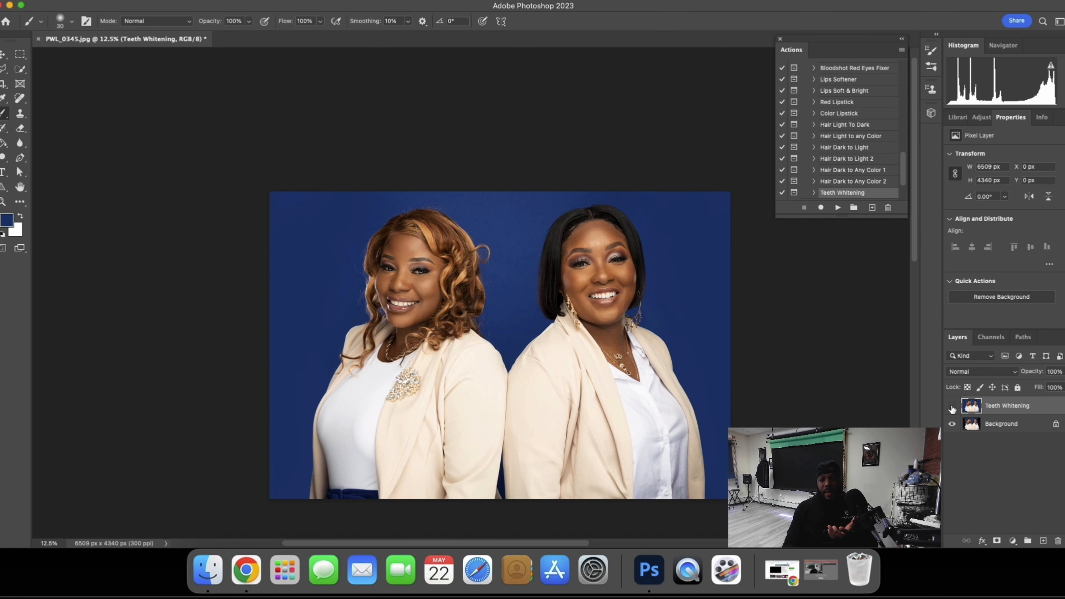
left_click(952, 406)
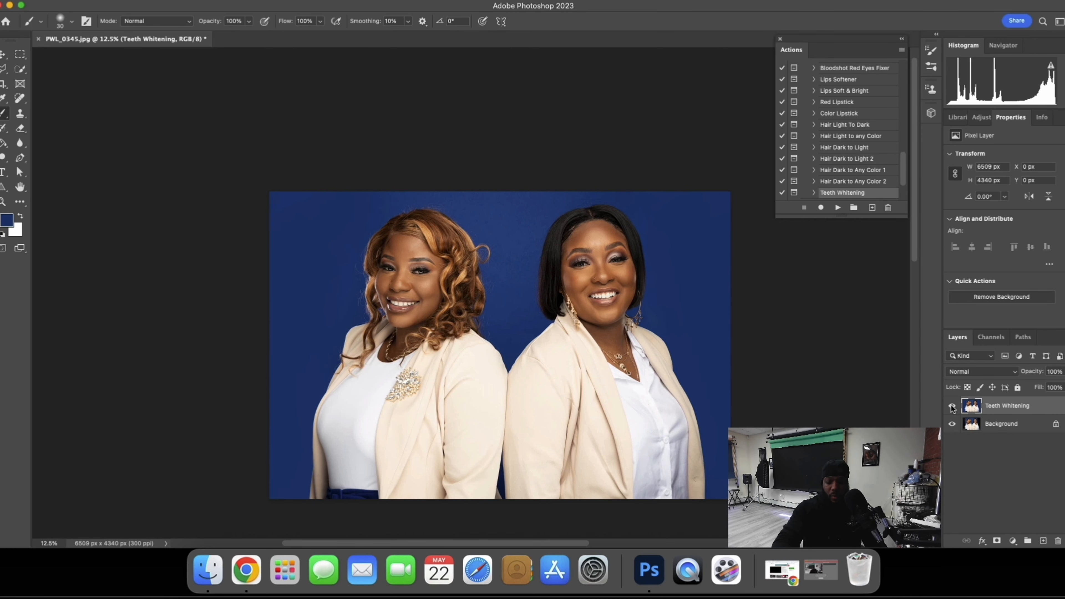
key("super+equal")
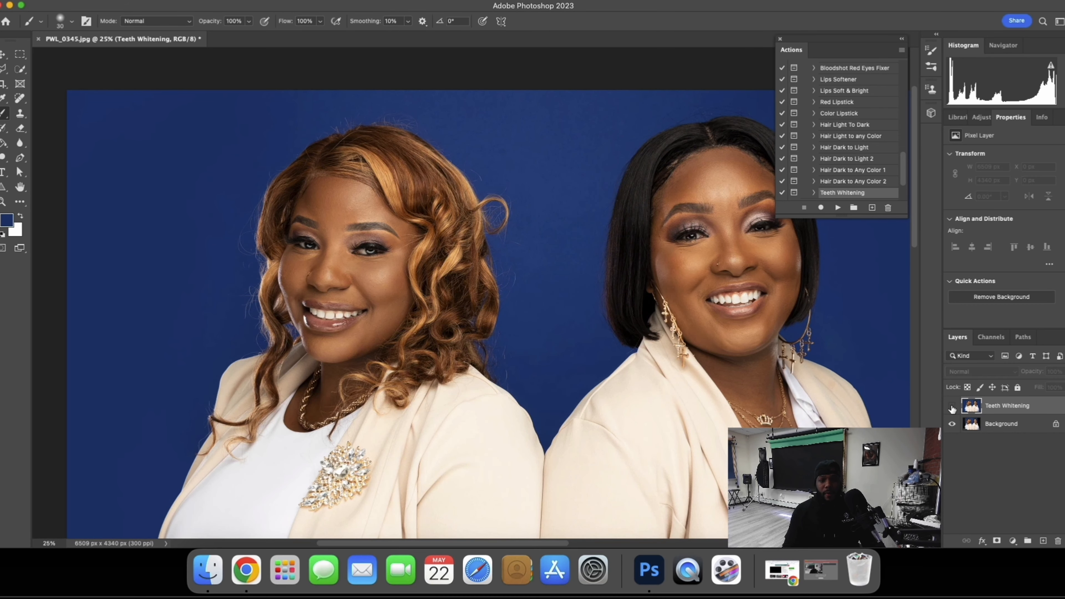
left_click(951, 406)
left_click(952, 406)
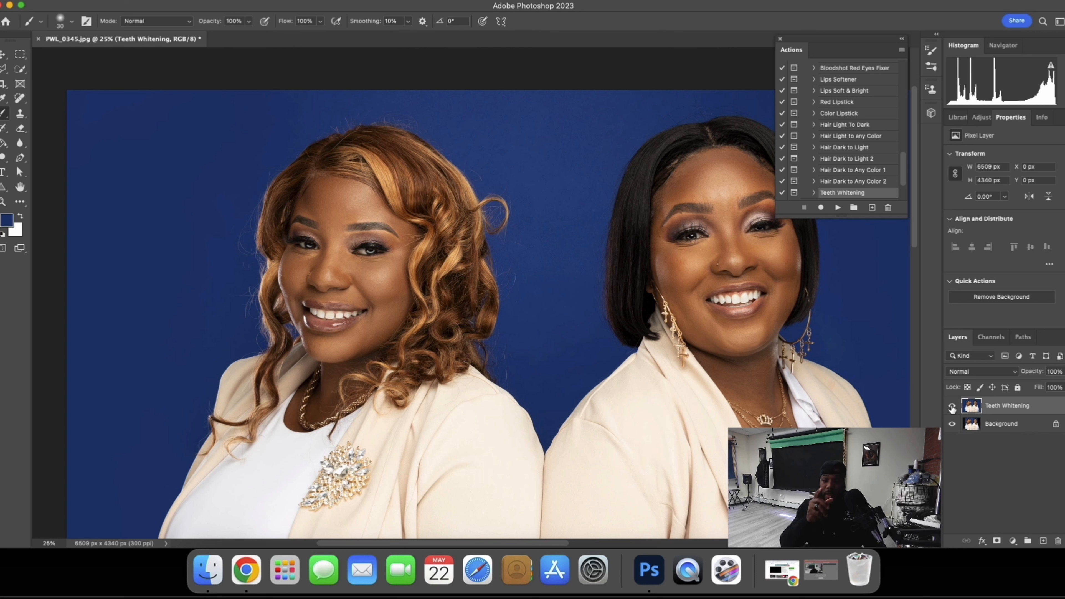
Run the Stray Hair action on the merged Teeth Whitening layer.
scroll(850, 130, "up", 10)
scroll(850, 130, "up", 10)
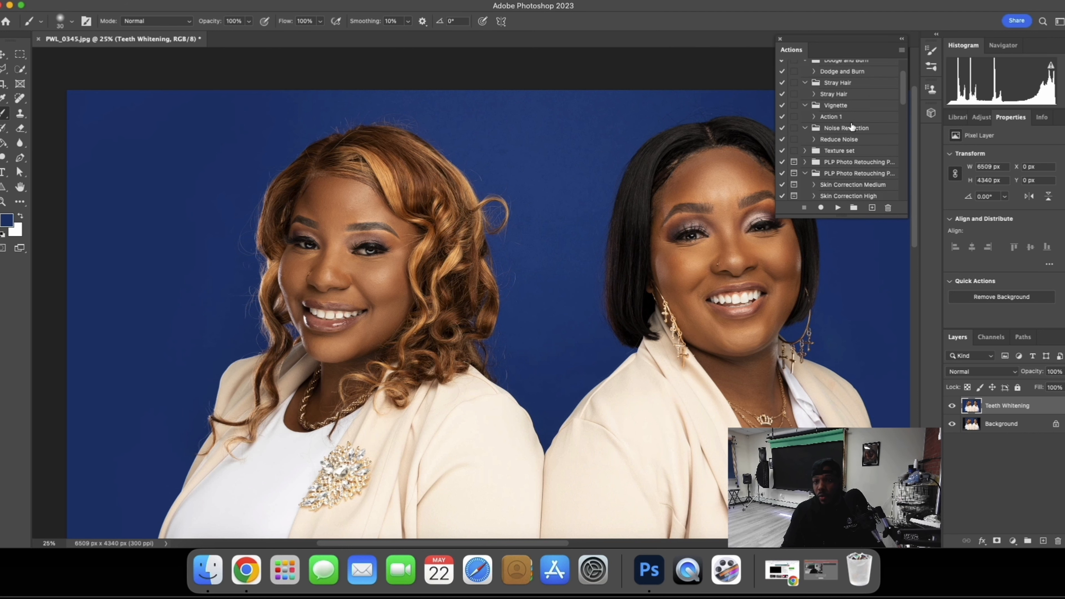
left_click(830, 94)
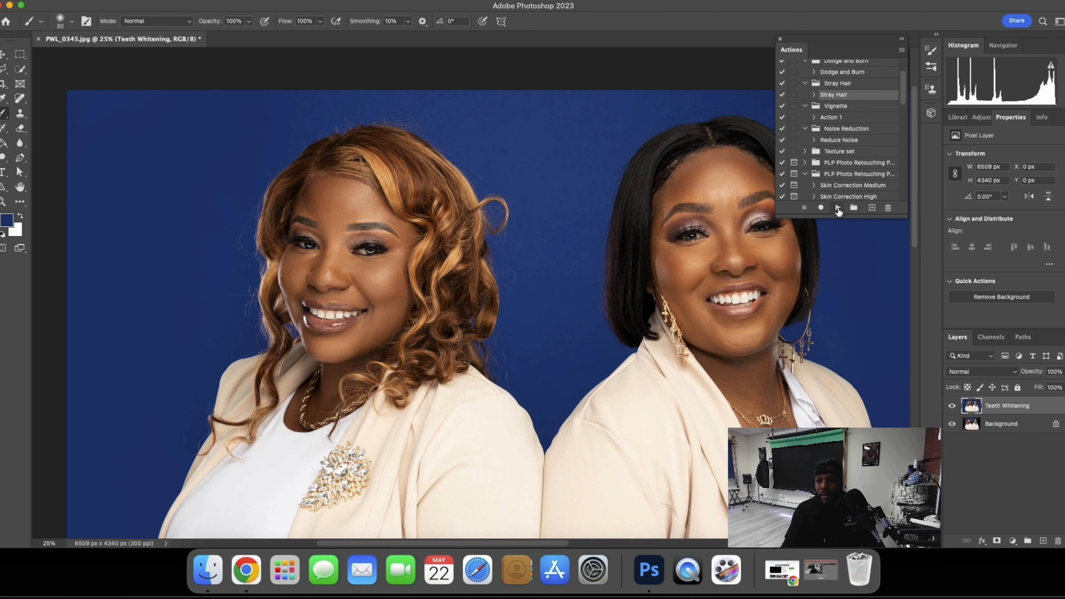
left_click(837, 209)
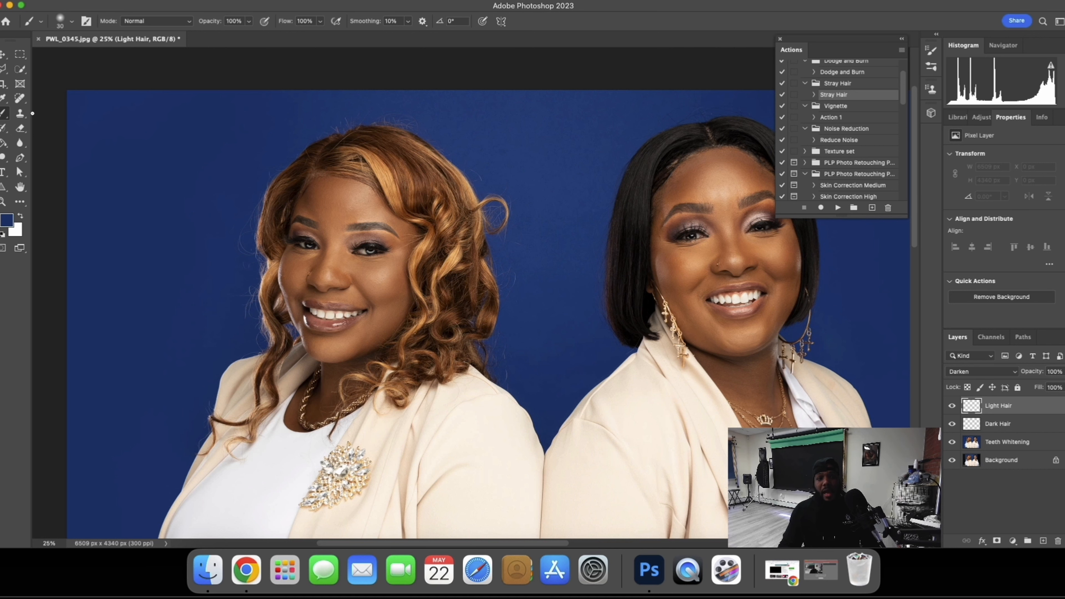
Clone clean blue backdrop over the flyaways along the inner edge of the curly hair with the Clone Stamp on the Light Hair layer.
left_click(19, 115)
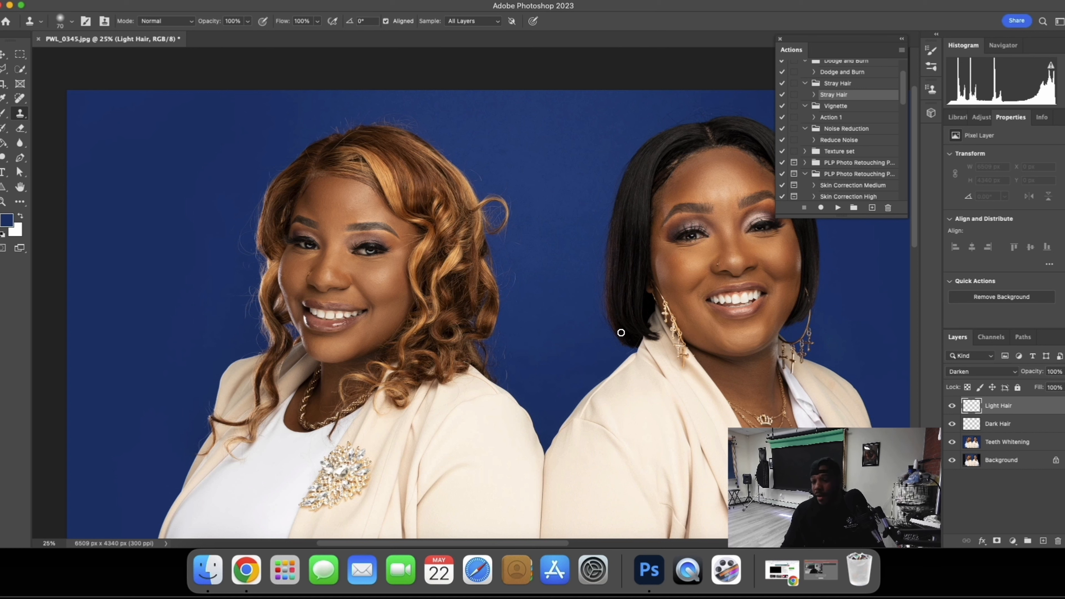
left_click(517, 373, "alt")
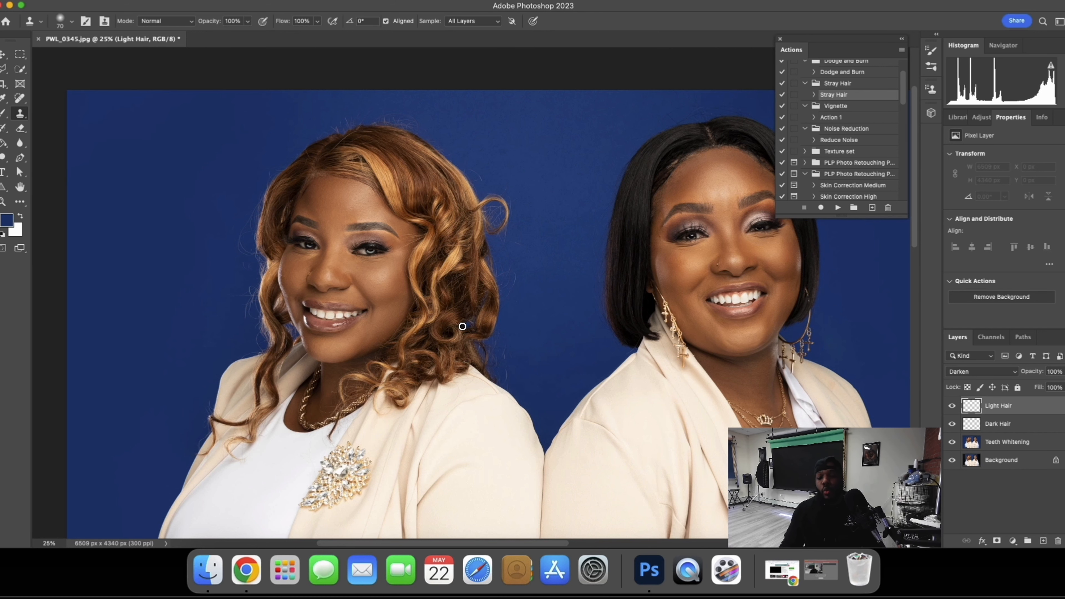
left_click(518, 380, "alt")
mouse_move(510, 385)
left_mouse_down()
mouse_move(497, 341)
mouse_move(492, 365)
mouse_move(495, 338)
mouse_move(495, 369)
left_mouse_up()
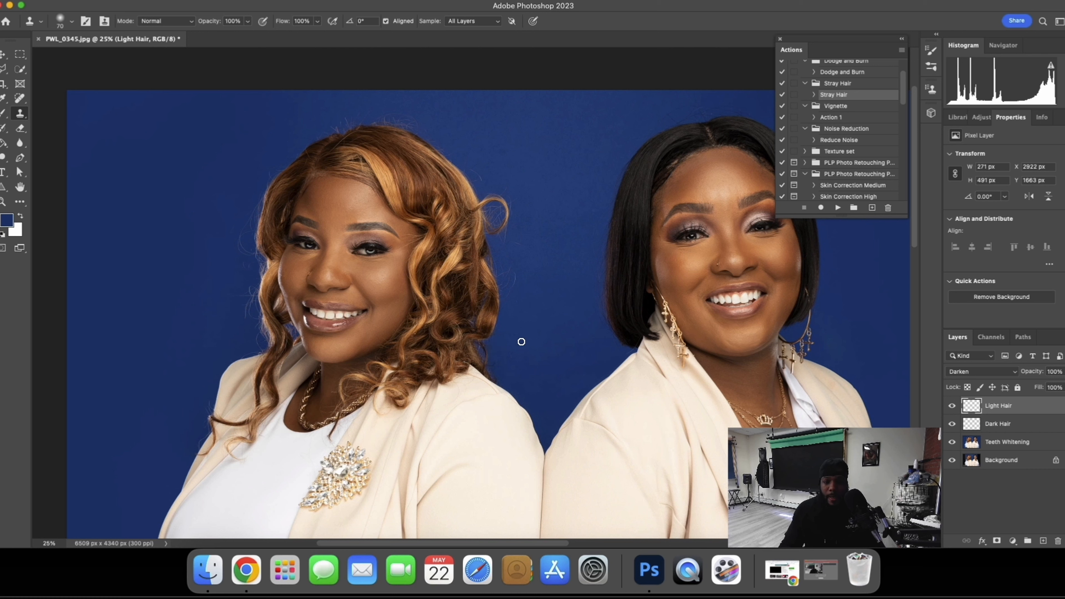
mouse_move(505, 301)
left_mouse_down()
mouse_move(516, 281)
mouse_move(508, 267)
mouse_move(509, 288)
mouse_move(502, 264)
mouse_move(505, 279)
left_mouse_up()
mouse_move(523, 245)
left_mouse_down()
mouse_move(512, 212)
mouse_move(531, 204)
mouse_move(522, 191)
mouse_move(502, 219)
mouse_move(506, 192)
mouse_move(504, 216)
left_mouse_up()
Clone the backdrop over the dark flyaways along the same edge of the curly hair on the Dark Hair layer.
left_click(999, 427)
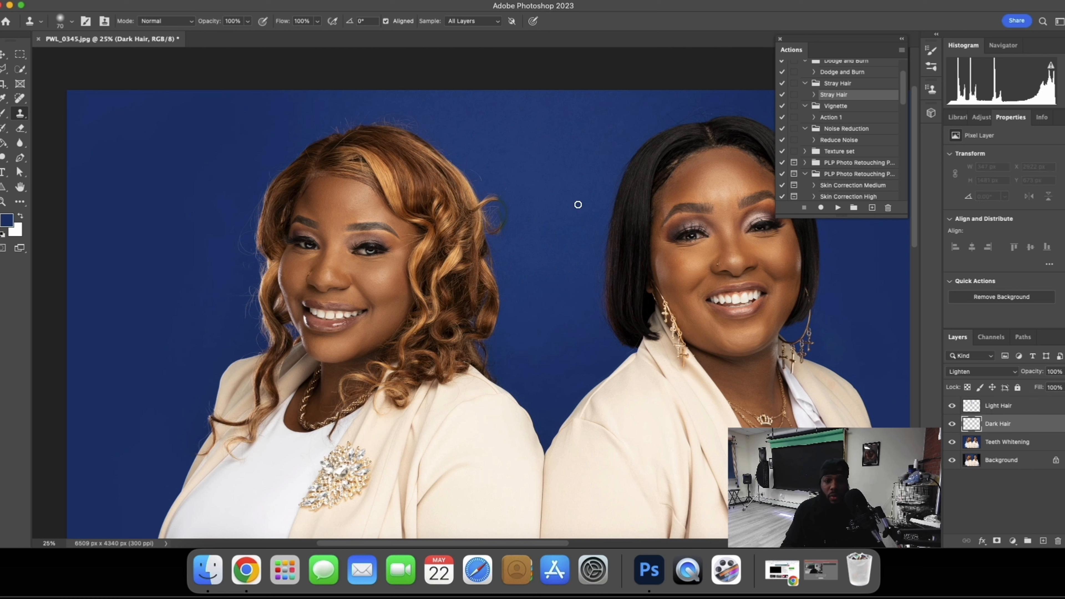
mouse_move(510, 201)
left_mouse_down()
mouse_move(497, 230)
mouse_move(511, 185)
mouse_move(499, 208)
mouse_move(506, 235)
left_mouse_up()
mouse_move(502, 353)
left_mouse_down()
mouse_move(497, 367)
mouse_move(490, 341)
mouse_move(513, 303)
mouse_move(504, 359)
mouse_move(520, 233)
mouse_move(501, 281)
mouse_move(506, 237)
left_mouse_up()
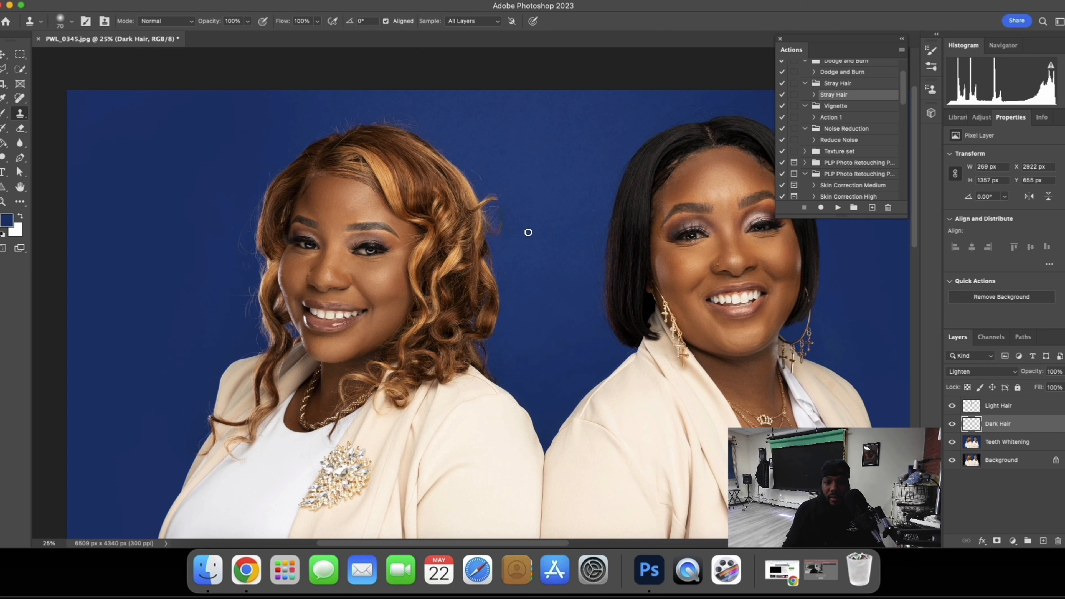
Clone out the protruding curl tip beside the curly hair, first on the Light Hair layer and again on the Dark Hair layer.
key("alt+bracketright")
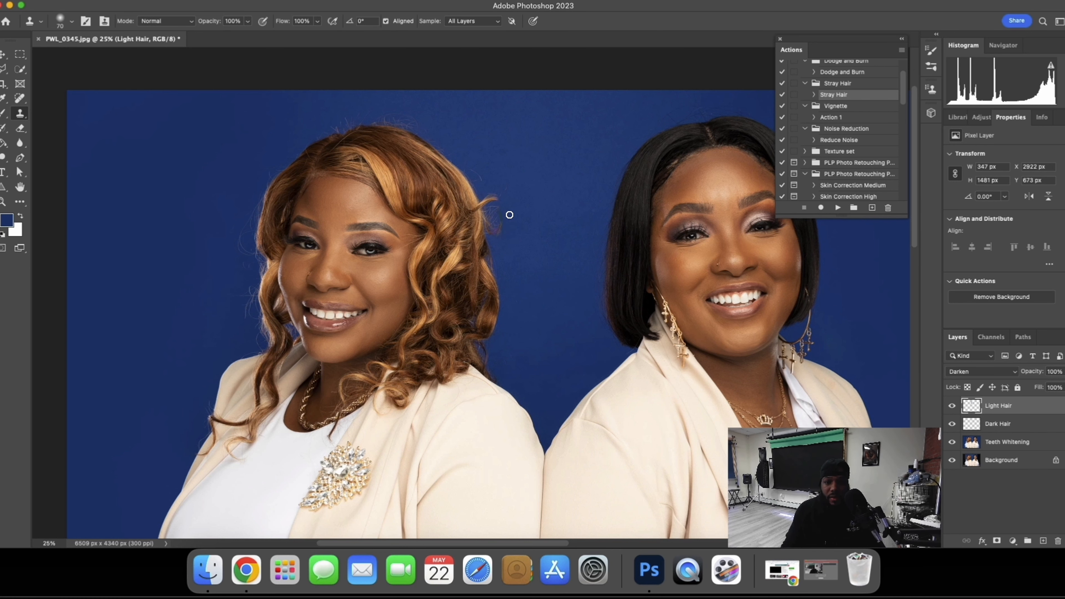
mouse_move(499, 226)
left_mouse_down()
mouse_move(504, 185)
mouse_move(486, 201)
mouse_move(495, 232)
left_mouse_up()
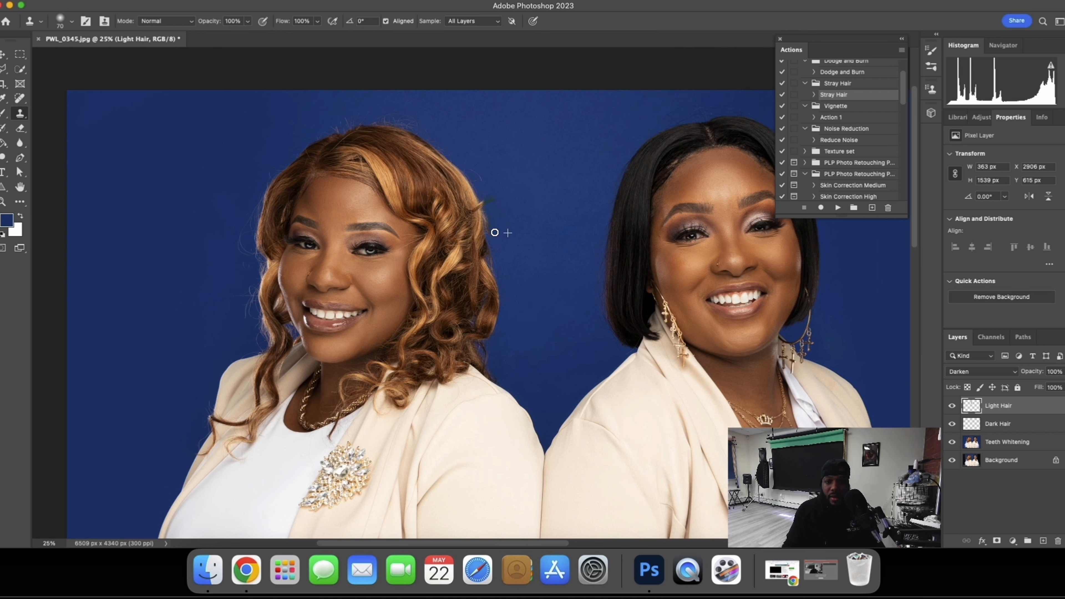
left_click(1000, 424)
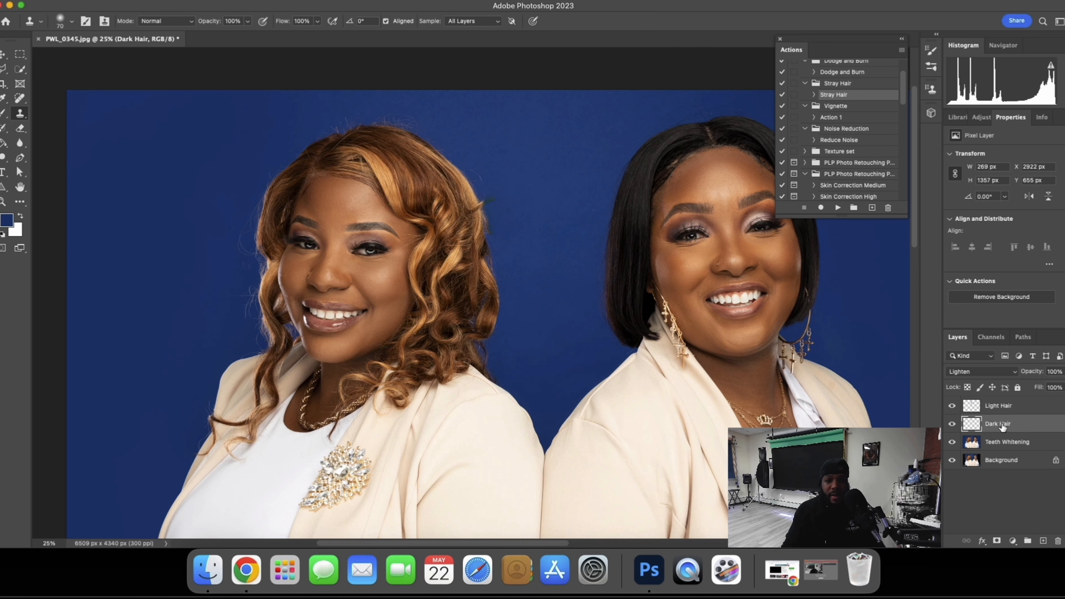
mouse_move(492, 197)
left_mouse_down()
mouse_move(483, 198)
mouse_move(491, 238)
left_mouse_up()
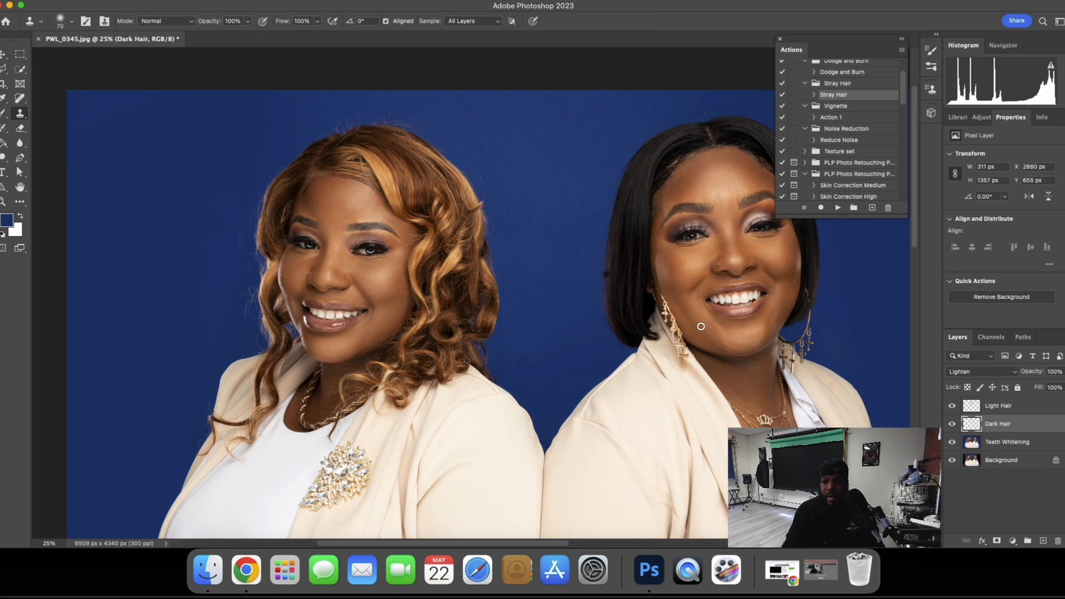
Clone out the remaining flyaways beside and above the removed curl on the Light Hair layer.
left_click(1002, 406)
mouse_move(490, 235)
left_mouse_down()
mouse_move(484, 196)
mouse_move(500, 275)
mouse_move(493, 243)
mouse_move(505, 240)
left_mouse_up()
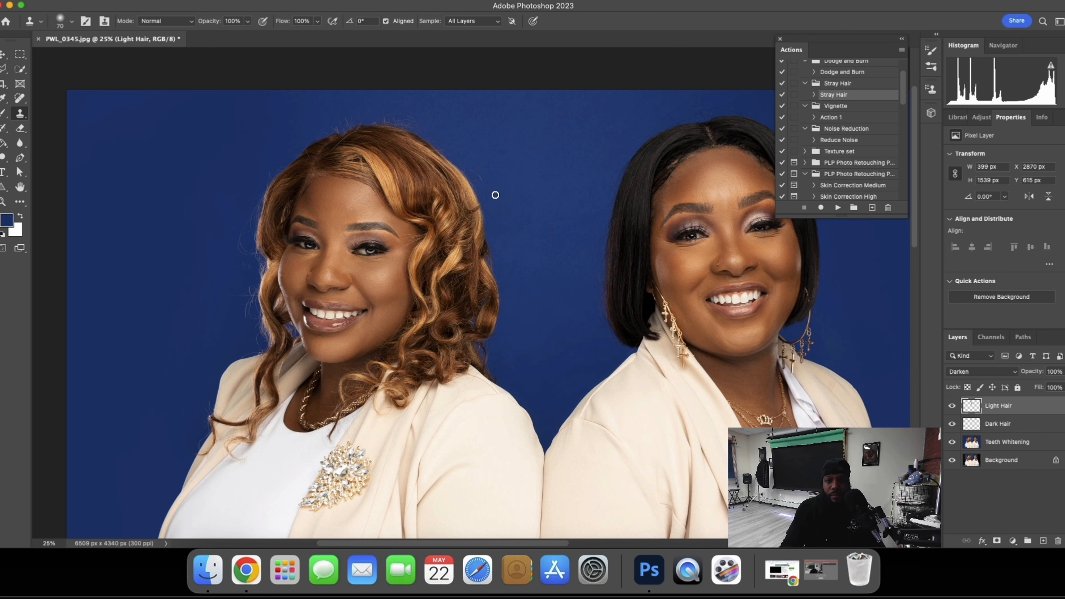
left_click_drag(480, 178, 470, 173)
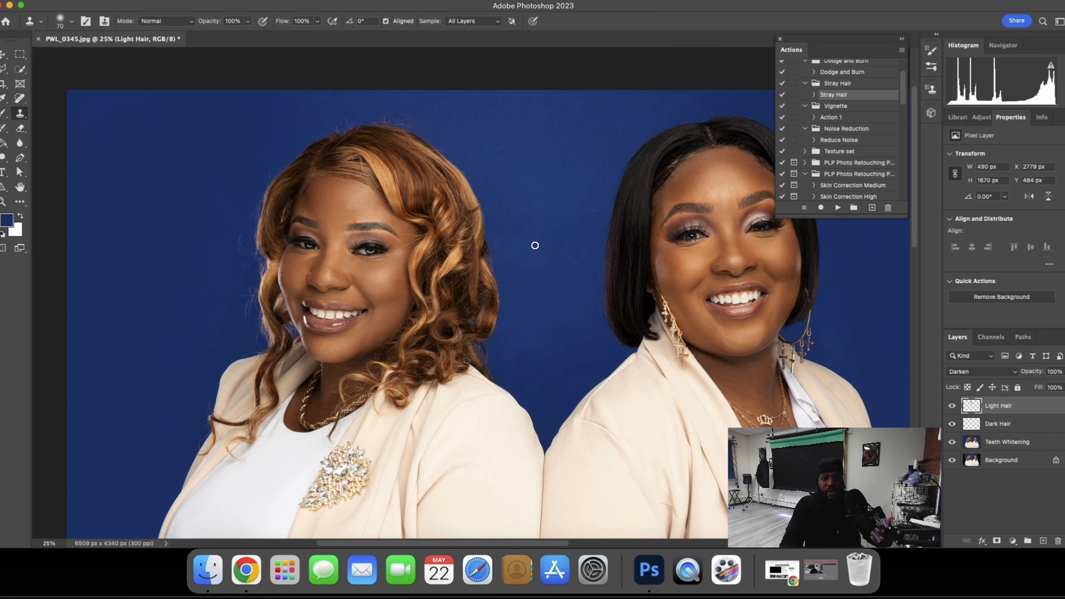
Set the Clone Stamp brush to 100% hardness at a size of 70 px.
left_click(61, 21)
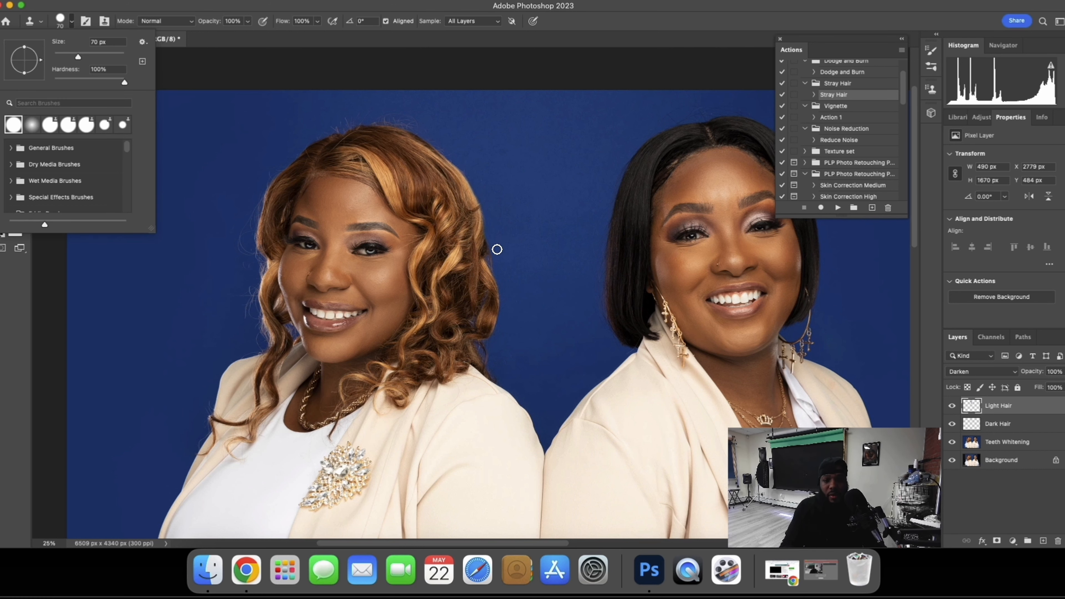
left_click(494, 242)
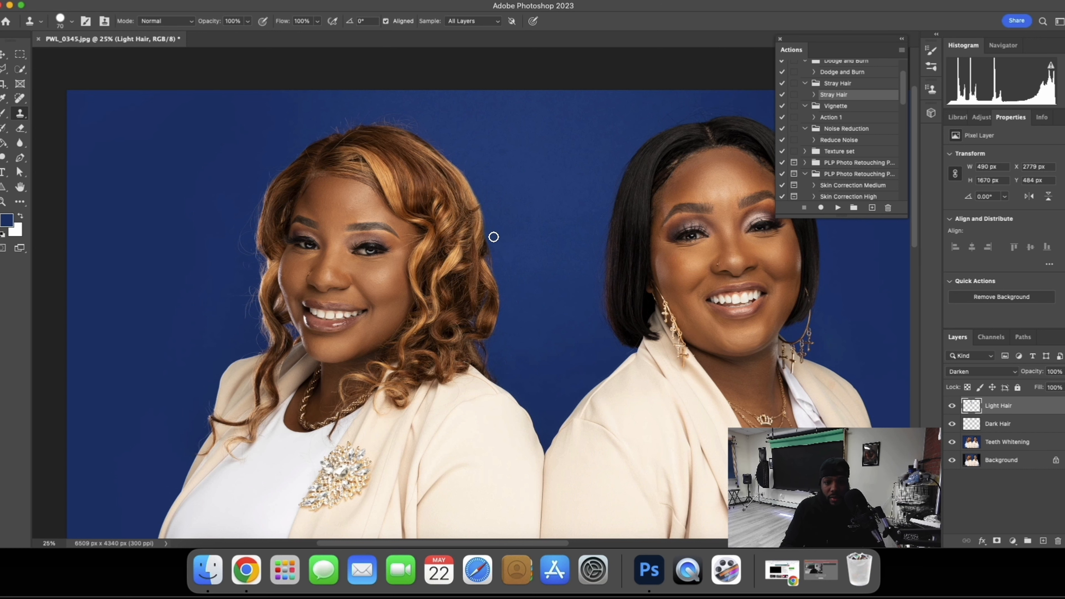
Clone the backdrop over the upper curly hair edge facing the other woman on Light Hair, and beside the crown on Dark Hair.
left_click_drag(490, 229, 464, 168)
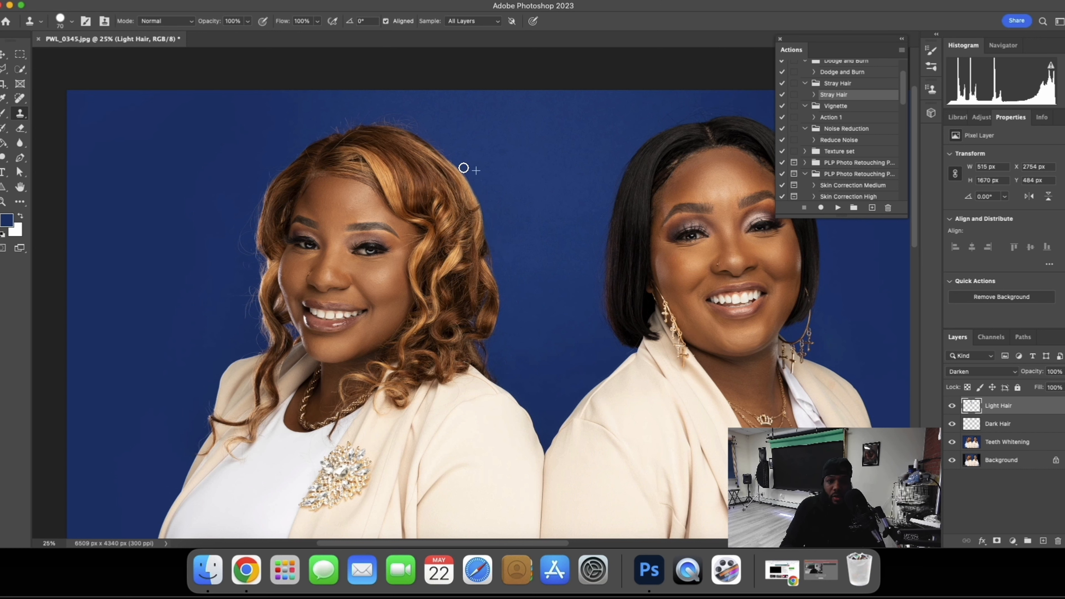
mouse_move(463, 168)
left_mouse_down()
mouse_move(477, 186)
mouse_move(444, 148)
mouse_move(467, 159)
left_mouse_up()
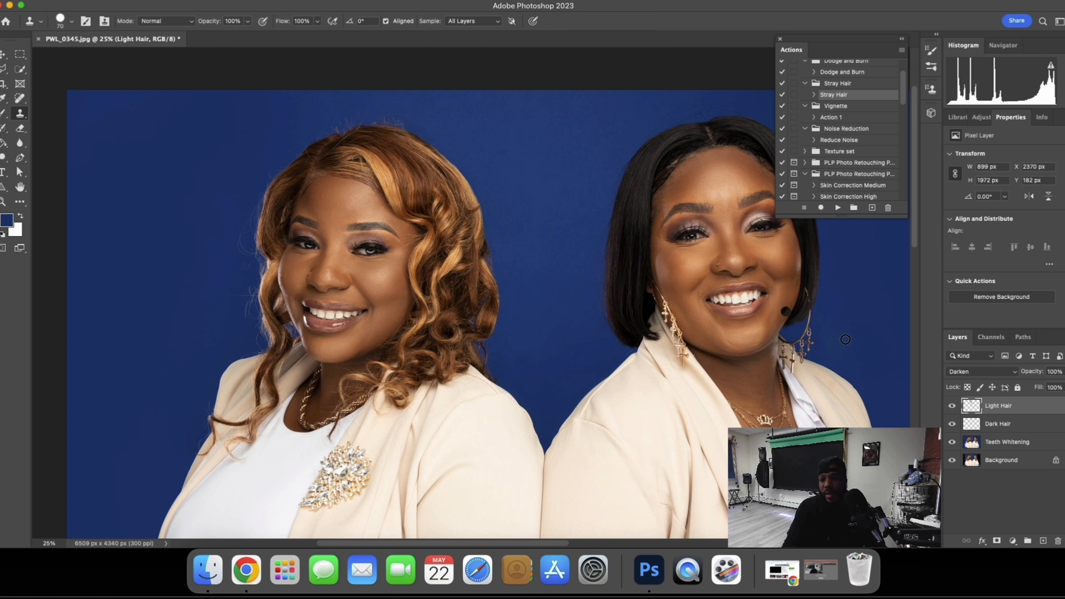
left_click(1022, 422)
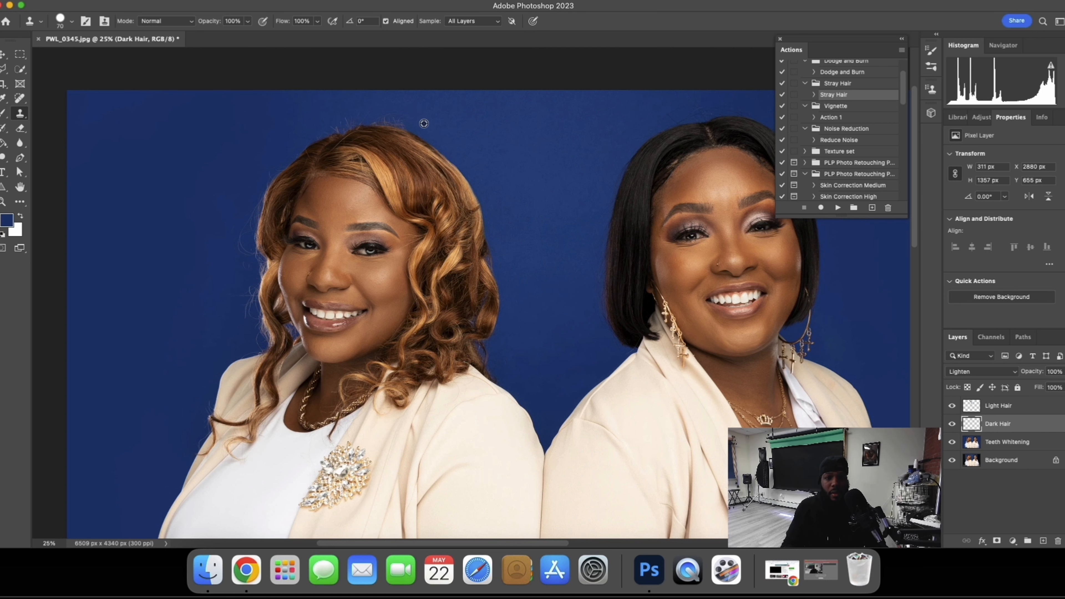
left_click_drag(411, 124, 407, 113)
Clone the backdrop over the flyaways across the crown of the curly hair on the Light Hair layer.
left_click(1021, 407)
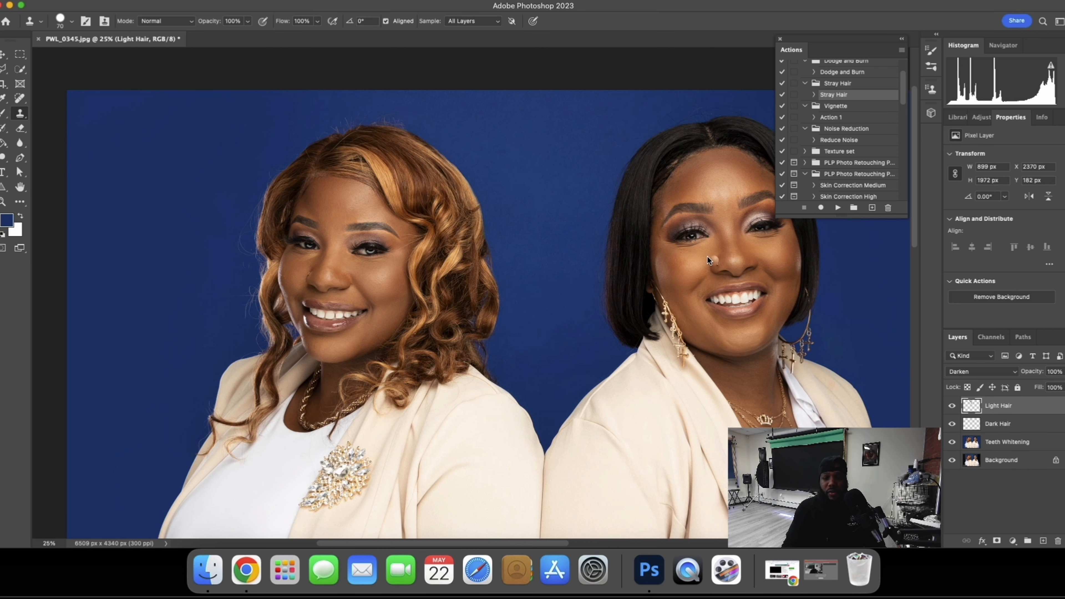
left_click_drag(407, 124, 383, 117)
left_click_drag(392, 119, 341, 122)
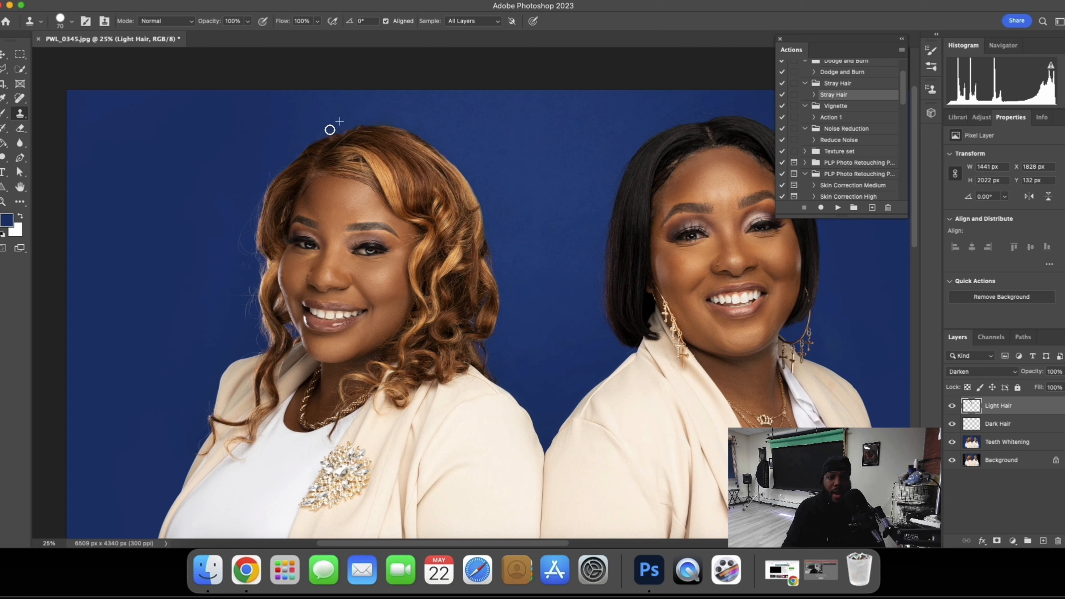
left_click(319, 133)
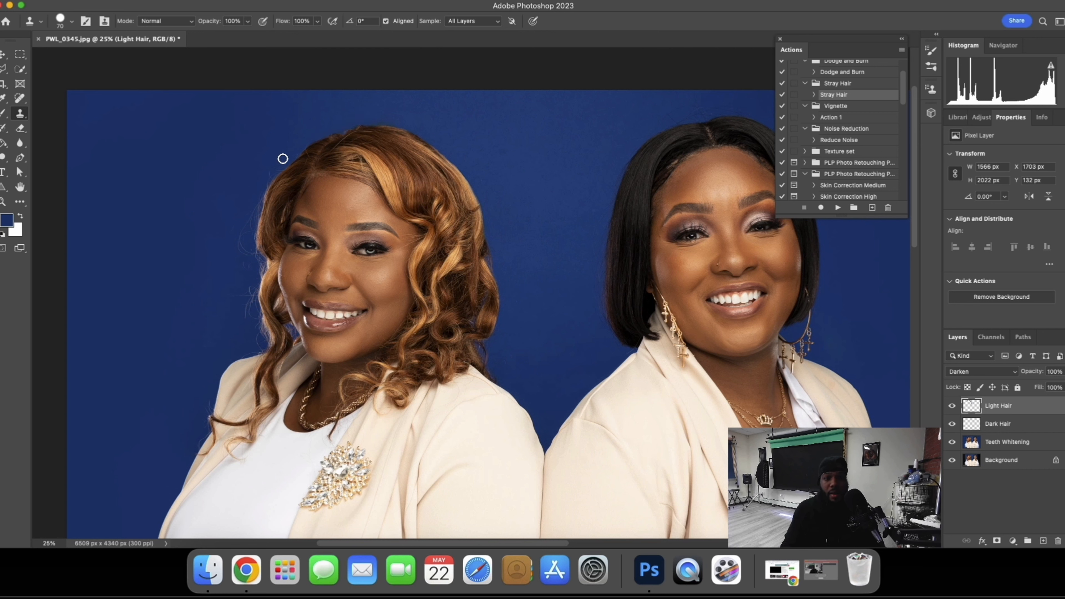
Clone out the flyaways down the outer side of the curly hair, from the crown to above the shoulder, on the Light Hair layer.
mouse_move(279, 165)
left_mouse_down()
mouse_move(241, 252)
mouse_move(255, 213)
mouse_move(247, 246)
left_mouse_up()
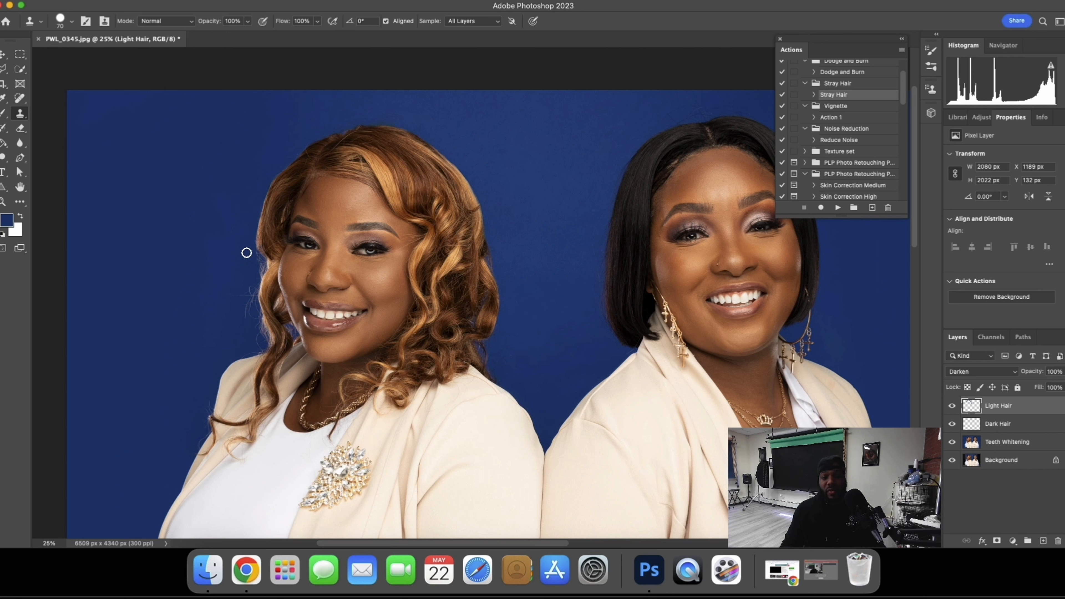
mouse_move(255, 259)
left_mouse_down()
mouse_move(251, 235)
mouse_move(262, 265)
mouse_move(241, 302)
mouse_move(250, 292)
mouse_move(255, 322)
left_mouse_up()
left_click_drag(257, 277, 254, 295)
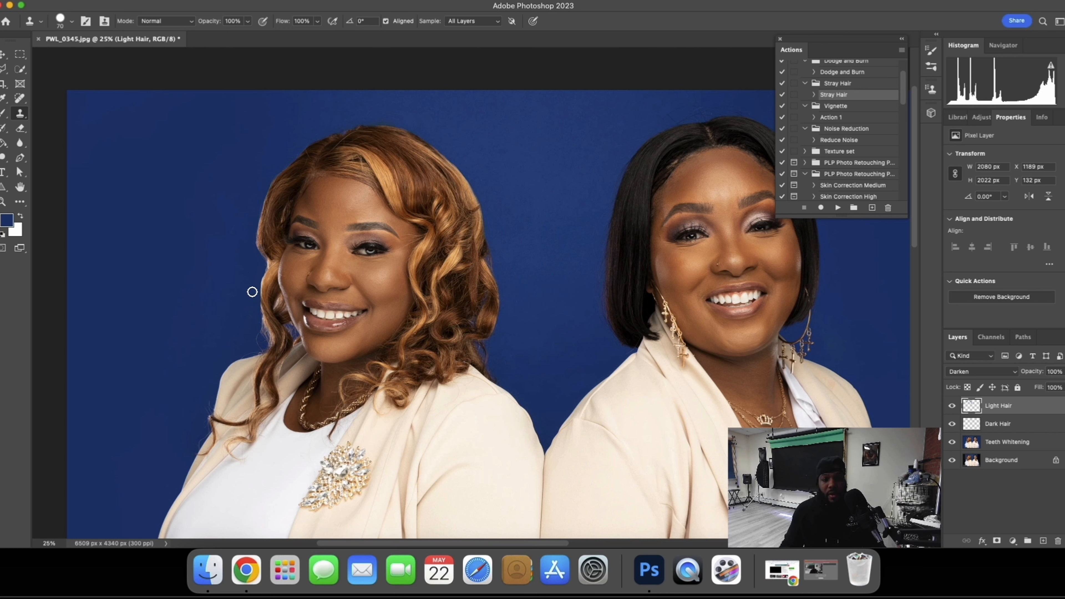
mouse_move(258, 343)
left_mouse_down()
mouse_move(245, 354)
mouse_move(257, 350)
mouse_move(253, 316)
mouse_move(263, 343)
mouse_move(254, 311)
left_mouse_up()
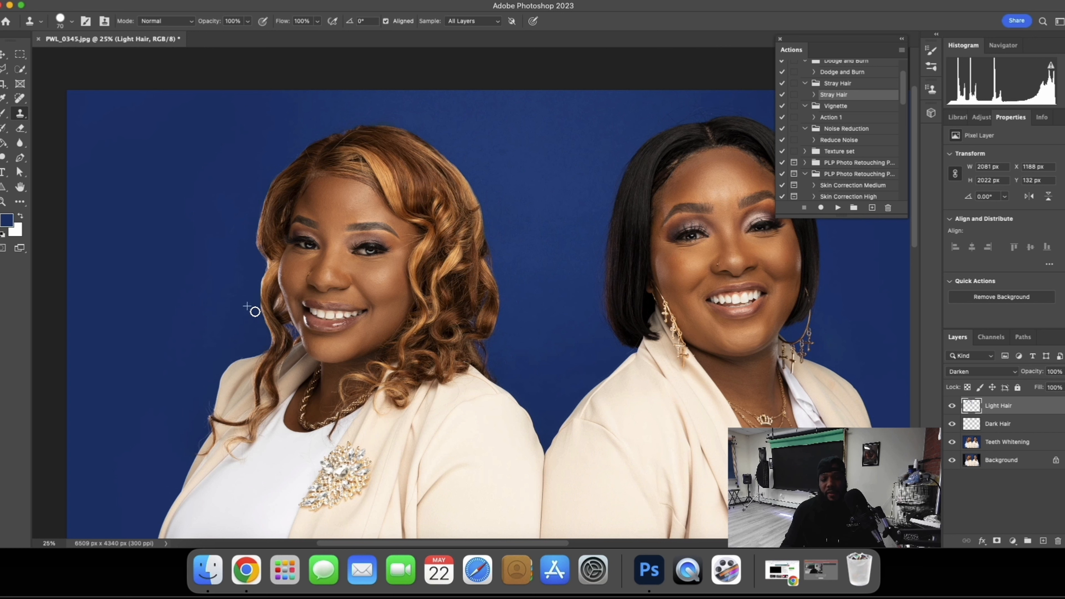
left_click_drag(261, 328, 255, 321)
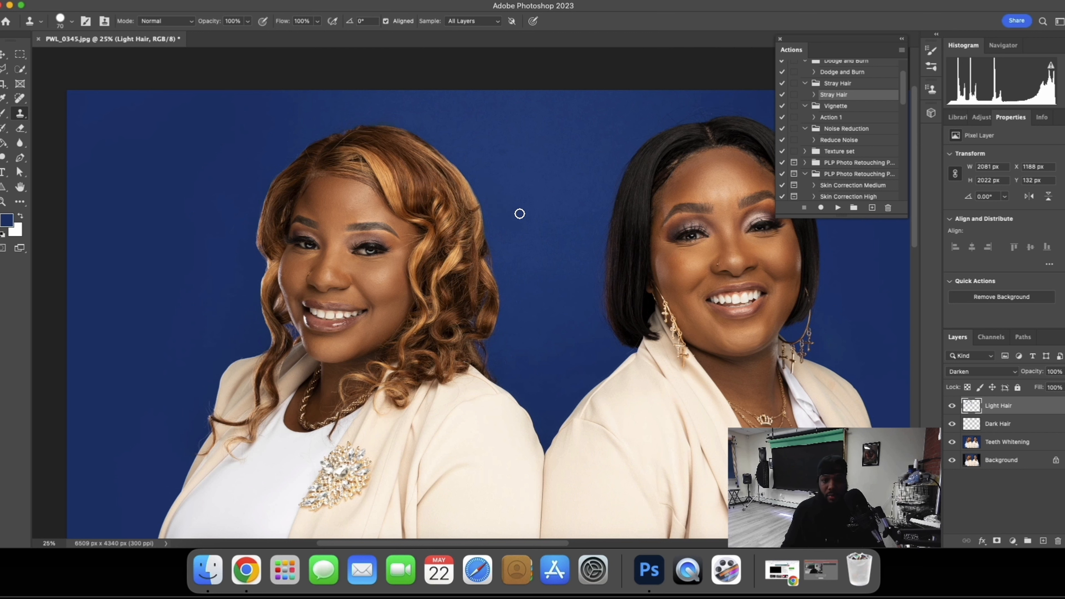
Clone the backdrop over the flyaways along the inner side of the straight dark hair, mainly on the Dark Hair layer.
left_click_drag(603, 344, 597, 290)
left_click(1001, 425)
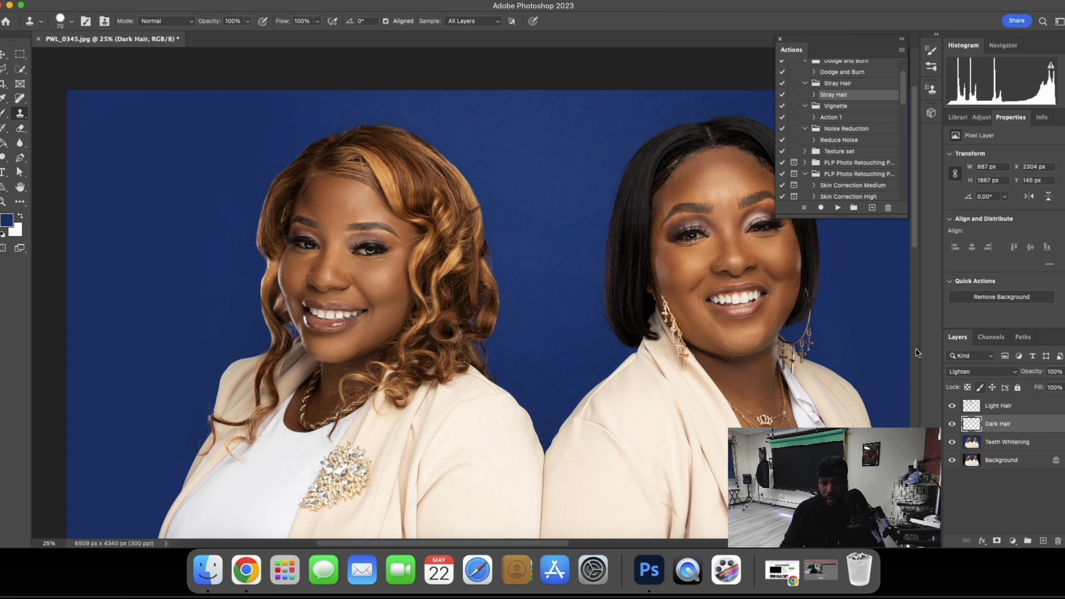
left_click_drag(598, 261, 603, 330)
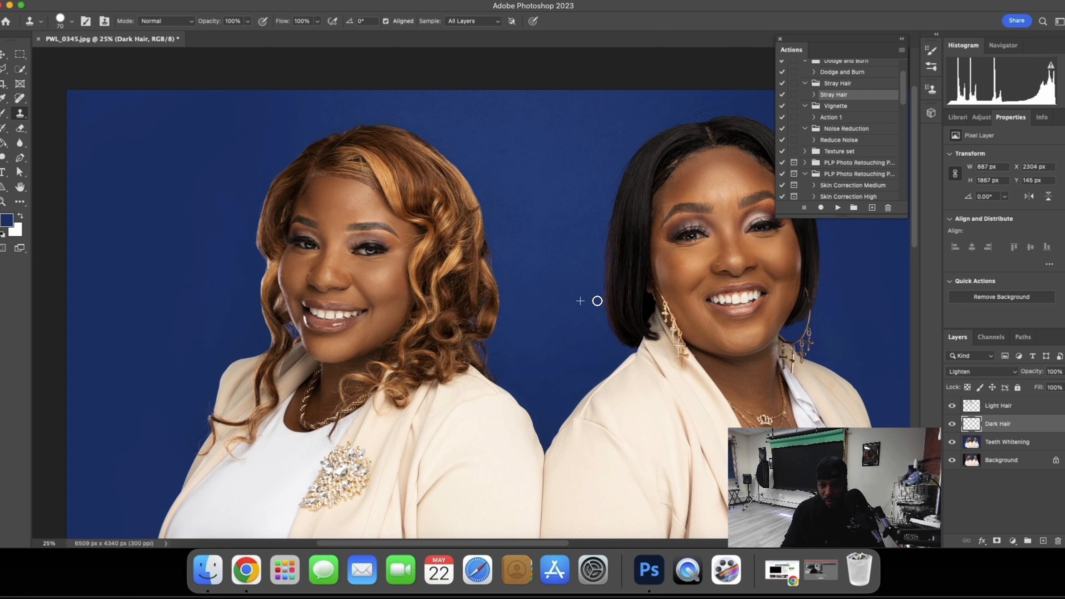
left_click_drag(603, 218, 597, 309)
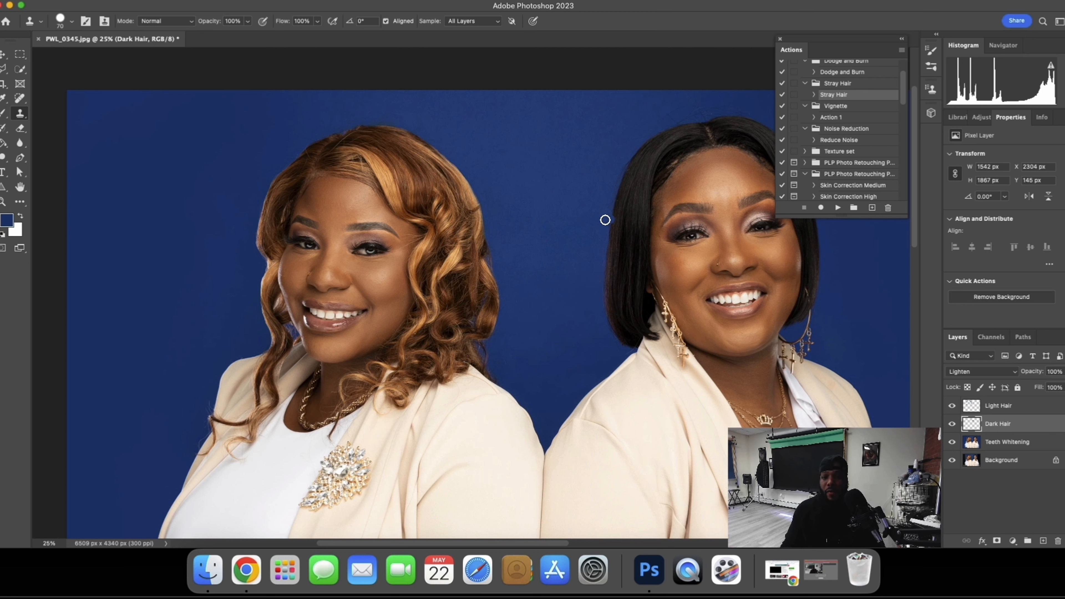
left_click_drag(608, 192, 605, 221)
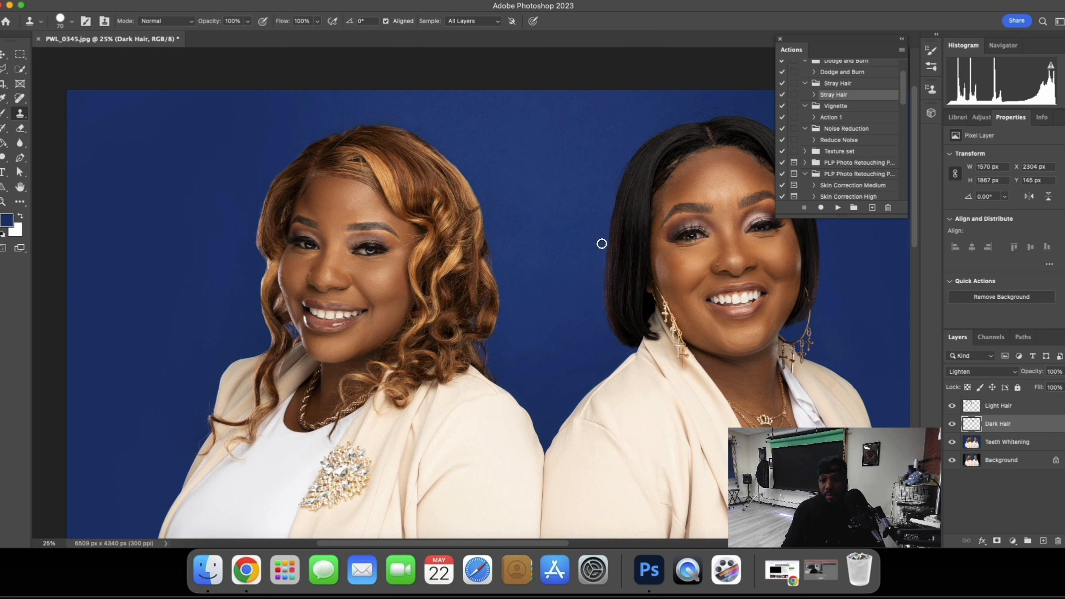
left_click_drag(621, 168, 605, 209)
left_click_drag(627, 152, 624, 160)
scroll(672, 125, "up", 1)
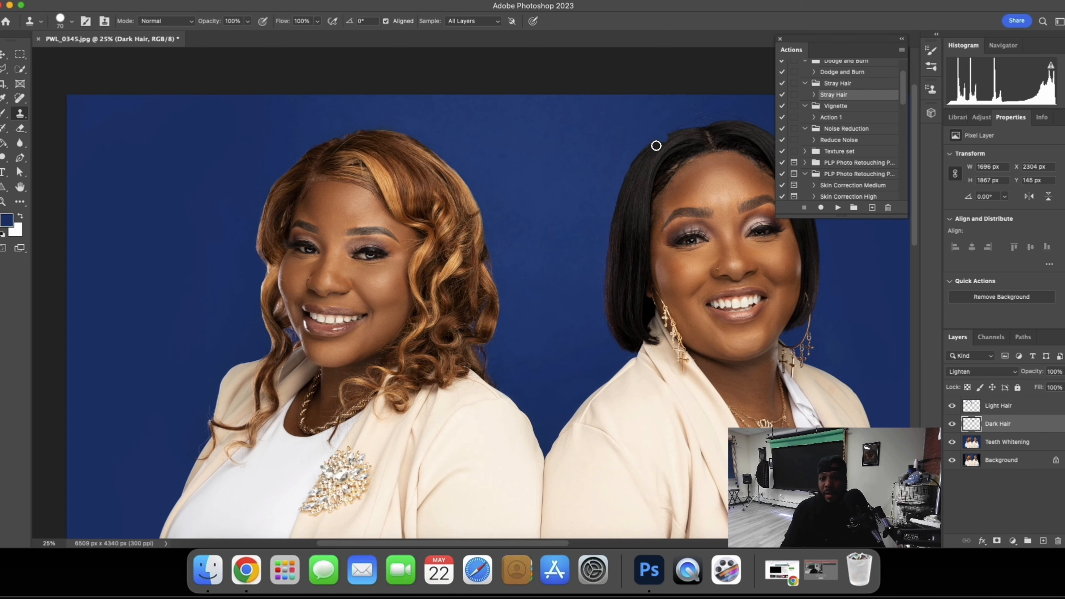
left_click_drag(626, 163, 613, 183)
Clone out the flyaways above the crown of the straight dark hair on the Dark Hair layer and again on the Light Hair layer.
scroll(666, 112, "up", 3)
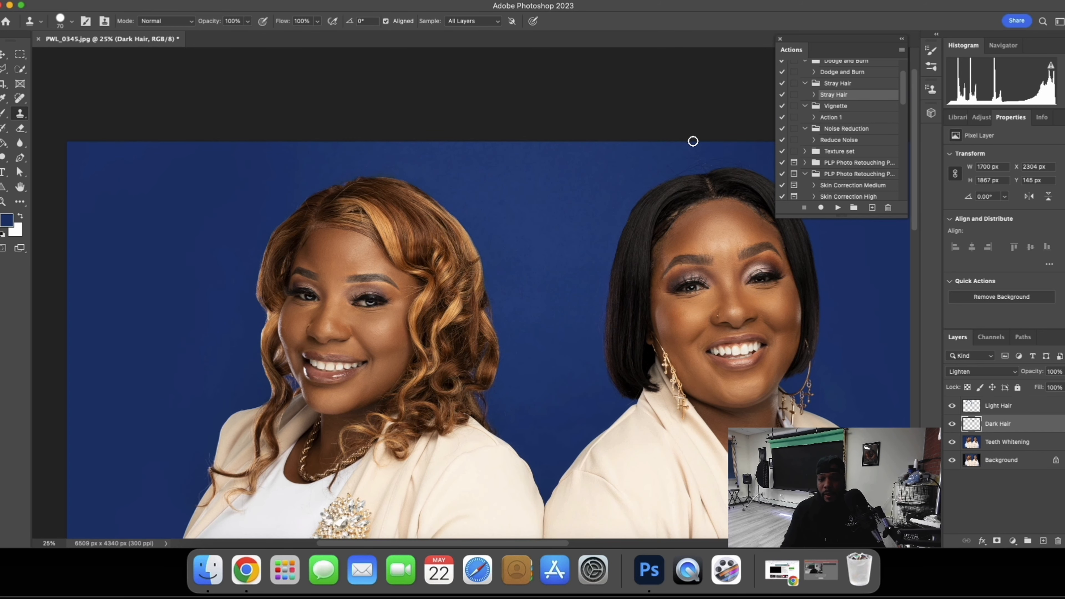
scroll(693, 141, "up", 3)
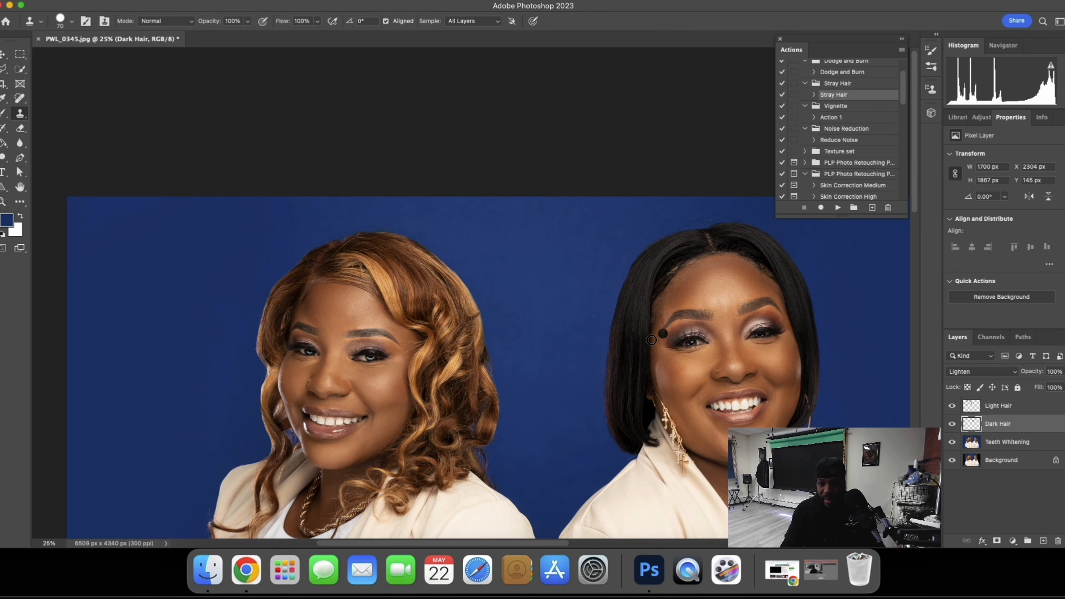
scroll(767, 268, "up", 2)
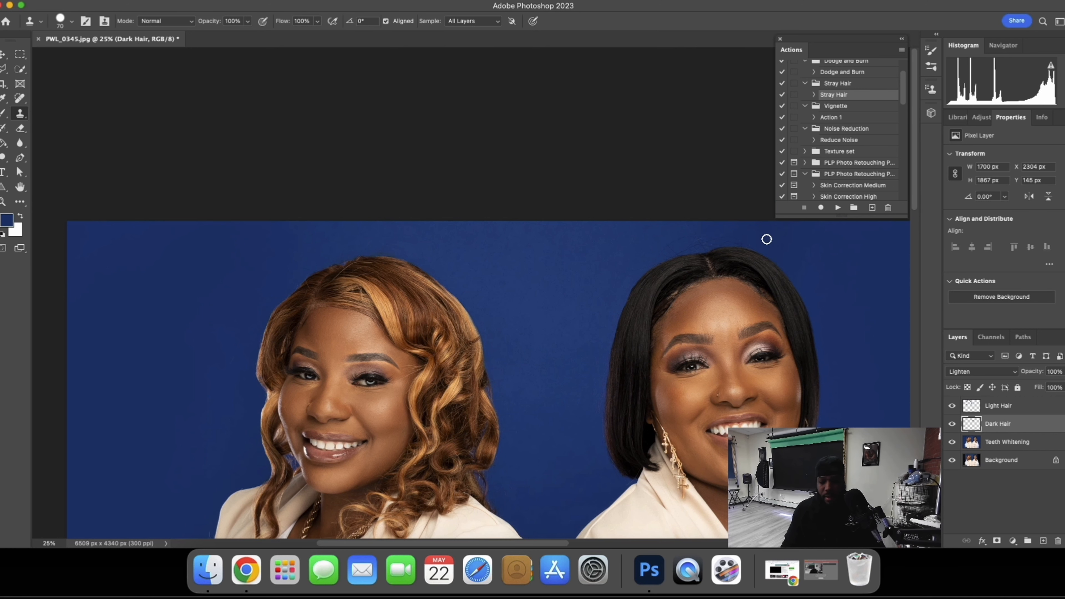
mouse_move(754, 245)
left_mouse_down()
mouse_move(709, 241)
mouse_move(742, 237)
mouse_move(695, 242)
mouse_move(727, 240)
left_mouse_up()
left_click(1001, 405)
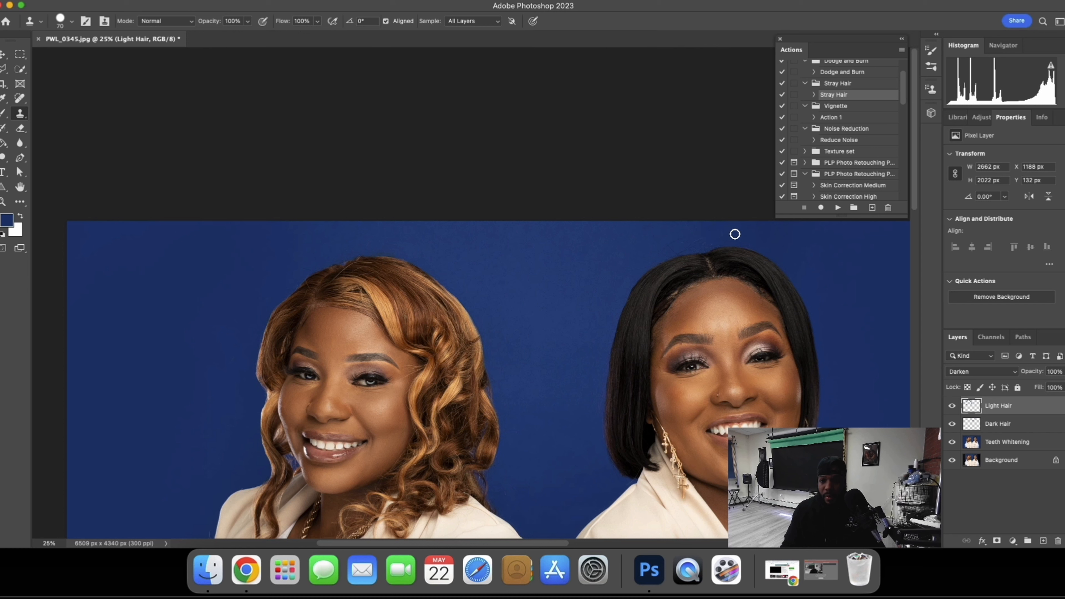
mouse_move(697, 244)
left_mouse_down()
mouse_move(670, 245)
mouse_move(711, 238)
mouse_move(665, 251)
left_mouse_up()
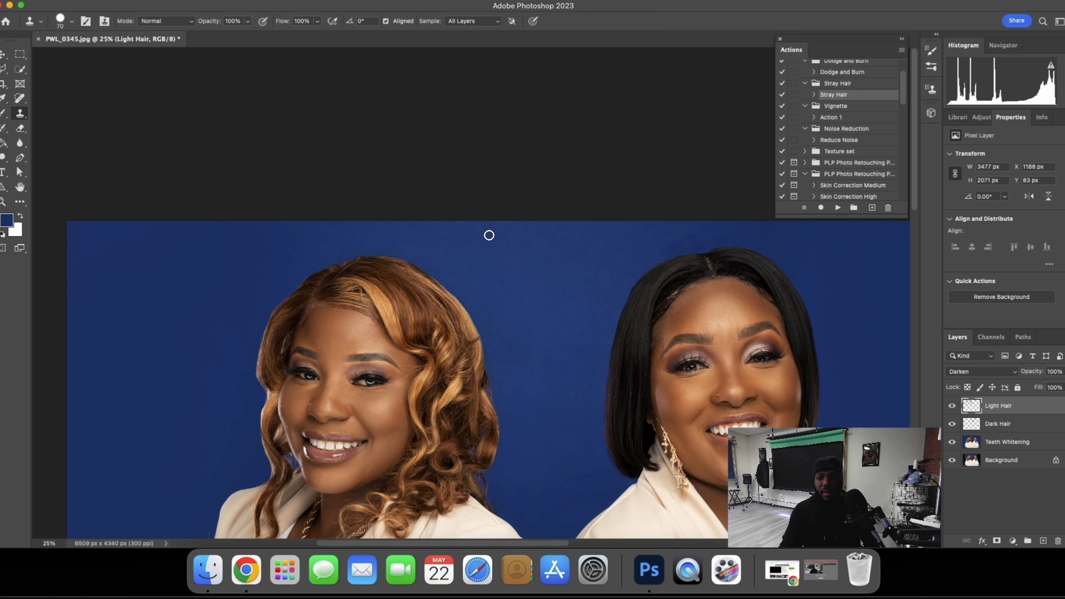
Switch to the Patch tool and patch the backdrop just above the straight dark hair on the Light Hair layer, then clear the outline.
right_click(20, 102)
left_click(59, 119)
mouse_move(718, 229)
left_mouse_down()
mouse_move(659, 238)
mouse_move(701, 242)
mouse_move(706, 235)
mouse_move(633, 244)
mouse_move(651, 256)
mouse_move(680, 250)
mouse_move(651, 240)
mouse_move(615, 252)
mouse_move(723, 243)
mouse_move(735, 231)
mouse_move(649, 245)
mouse_move(664, 256)
mouse_move(694, 245)
left_mouse_up()
left_click_drag(667, 246, 619, 248)
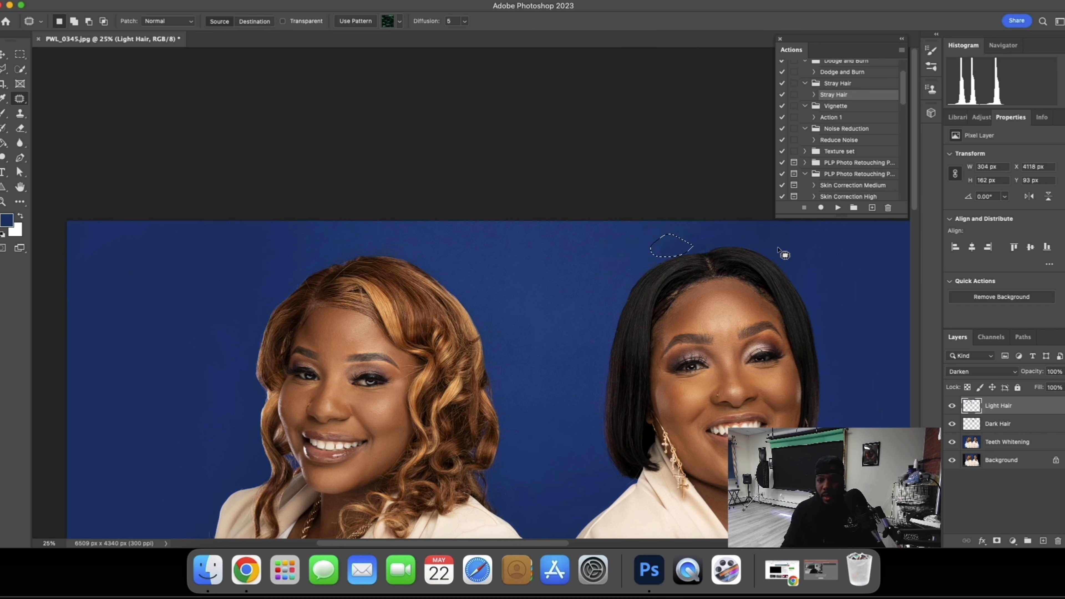
key("super+a")
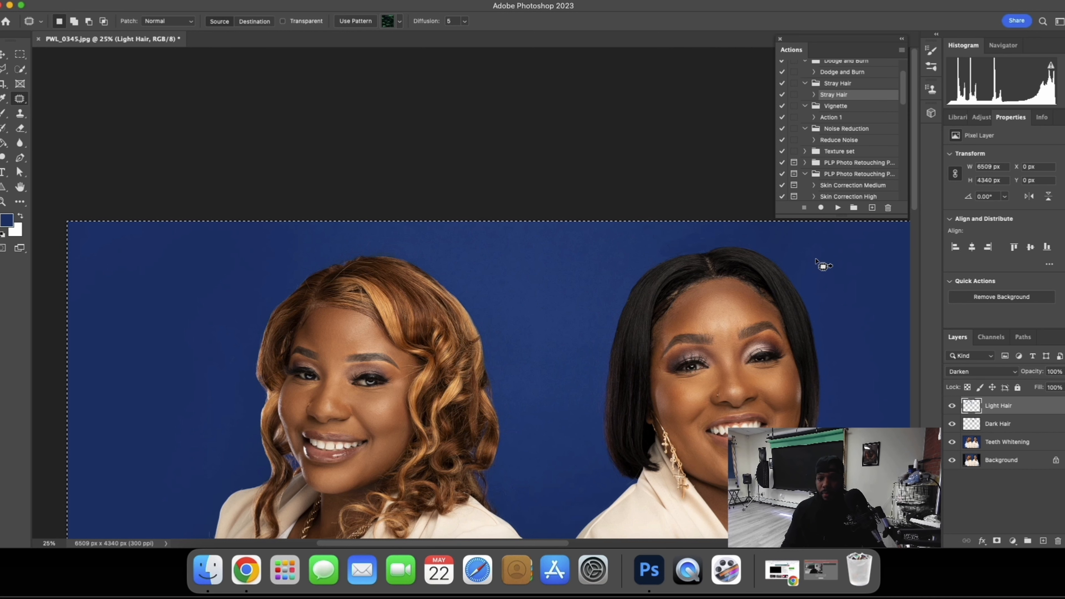
Try patching the backdrop on both sides of the straight dark hair's crown again on the separate Light Hair layer.
mouse_move(687, 229)
left_mouse_down()
mouse_move(672, 230)
mouse_move(709, 245)
mouse_move(687, 234)
left_mouse_up()
mouse_move(682, 238)
left_mouse_down()
mouse_move(646, 238)
mouse_move(664, 237)
mouse_move(663, 256)
mouse_move(702, 239)
left_mouse_up()
left_click_drag(669, 244, 599, 242)
mouse_move(736, 231)
left_mouse_down()
mouse_move(701, 232)
mouse_move(803, 248)
left_mouse_up()
left_click_drag(673, 237, 683, 246)
mouse_move(667, 244)
left_mouse_down()
mouse_move(625, 240)
mouse_move(706, 245)
mouse_move(616, 251)
left_mouse_up()
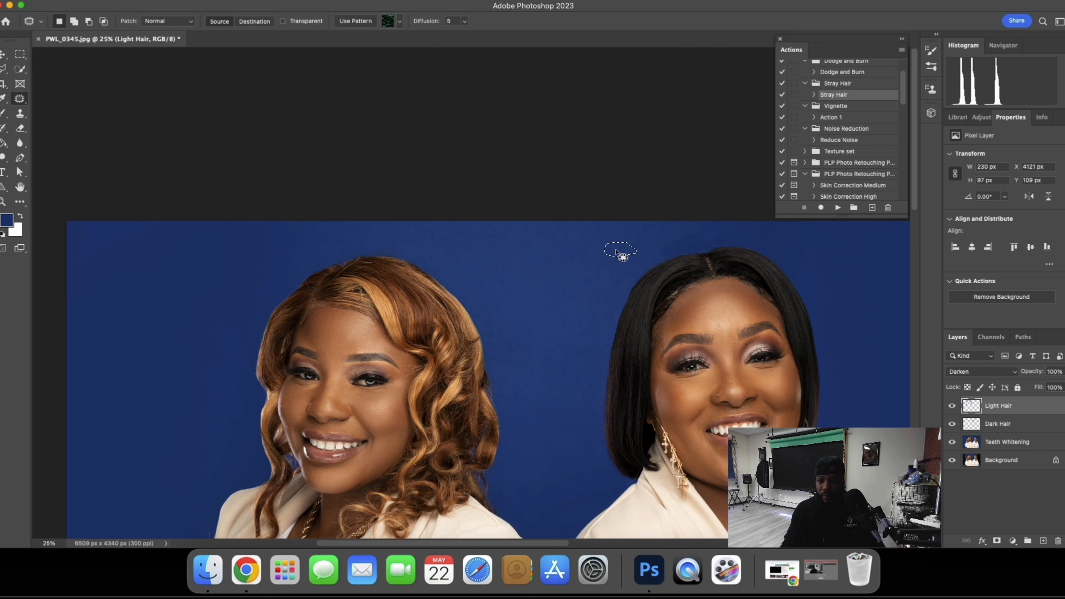
Merge the Light Hair, Dark Hair and Teeth Whitening layers and patch the uneven backdrop above the straight dark hair.
left_click(1021, 444, "shift")
key("super+e")
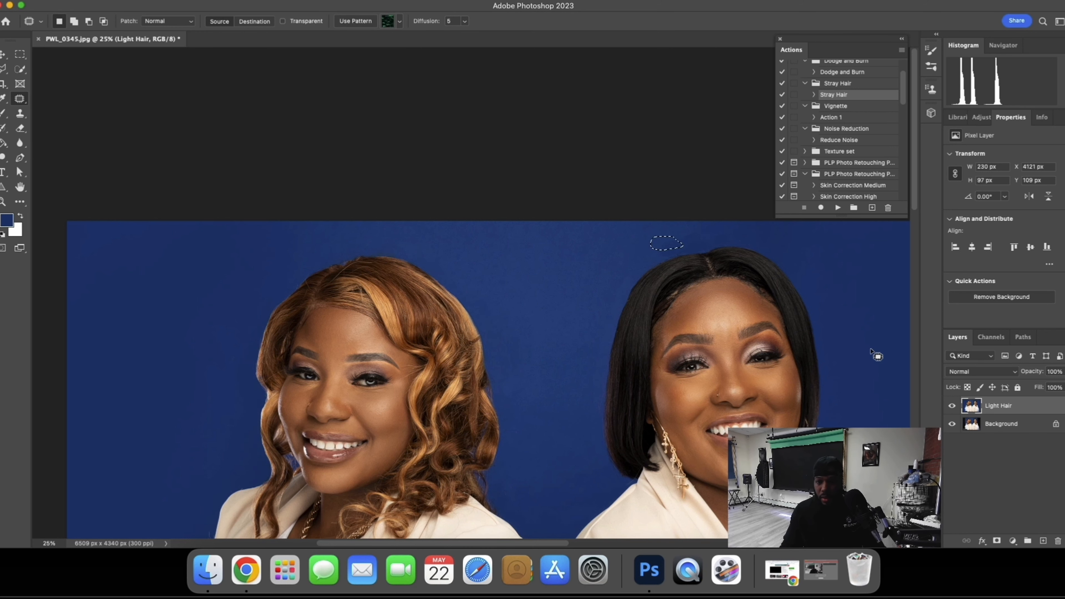
mouse_move(687, 239)
left_mouse_down()
mouse_move(652, 253)
mouse_move(720, 242)
mouse_move(692, 242)
left_mouse_up()
left_click_drag(689, 245, 643, 247)
mouse_move(732, 233)
left_mouse_down()
mouse_move(724, 238)
mouse_move(754, 246)
left_mouse_up()
key("super+d")
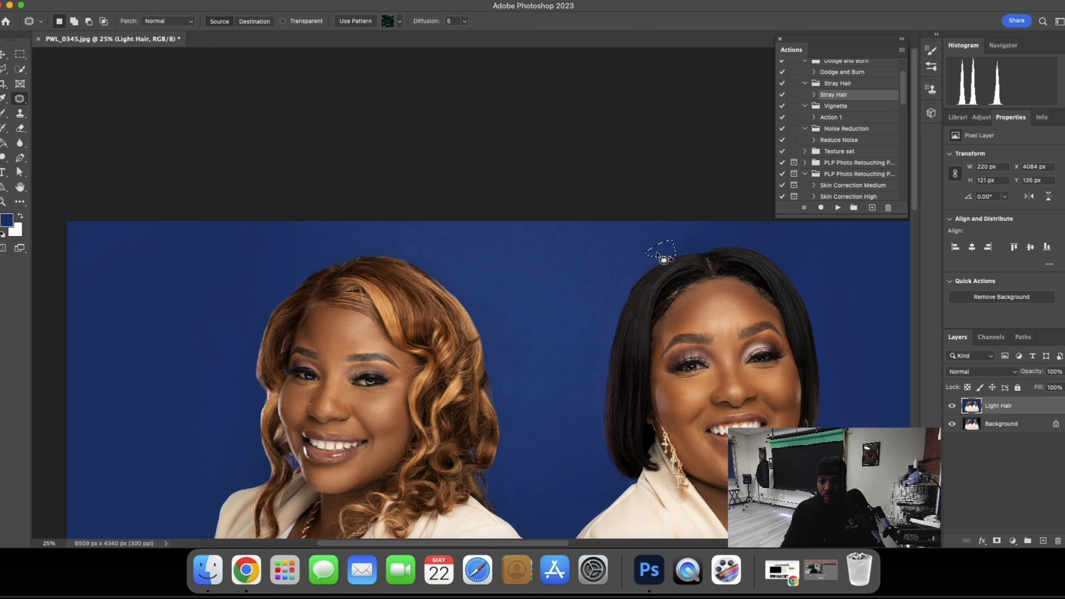
key("super+a")
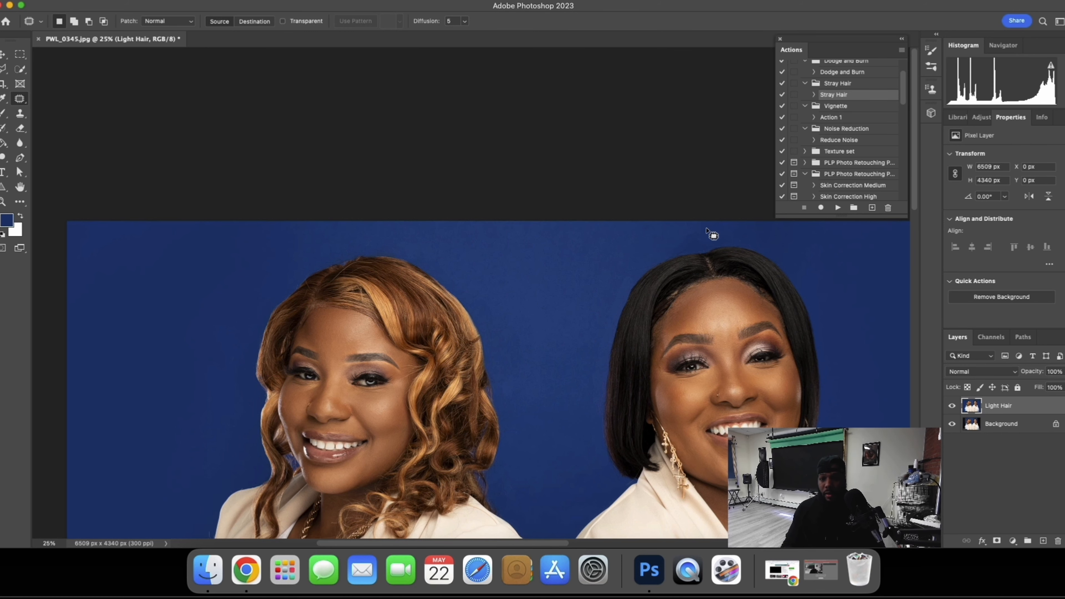
mouse_move(708, 230)
left_mouse_down()
mouse_move(673, 240)
mouse_move(707, 238)
left_mouse_up()
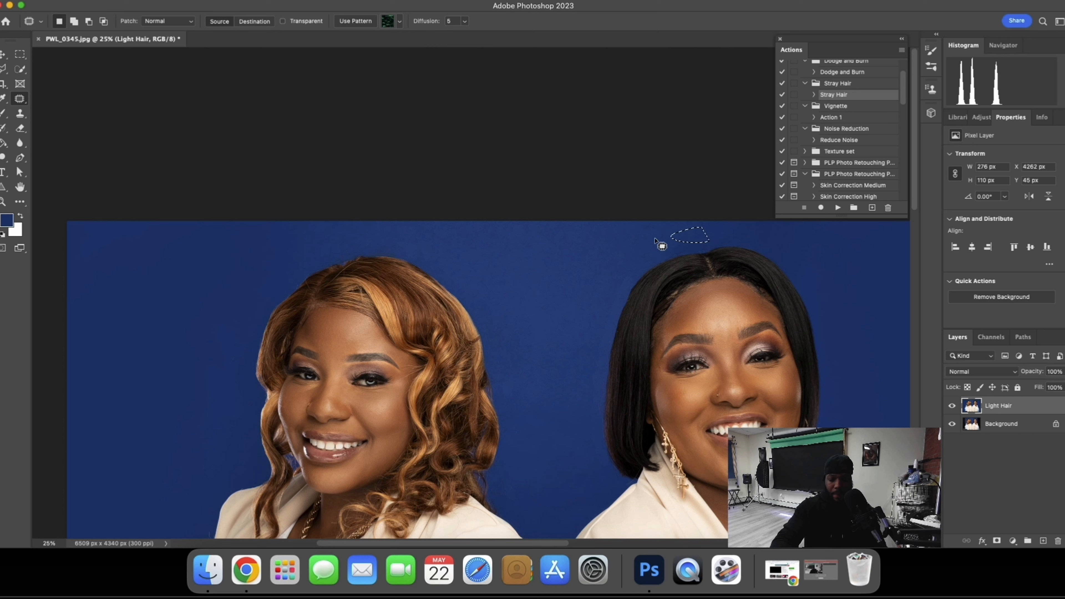
key("super+a")
Compare the retouched portrait with the original by toggling the Light Hair layer's visibility, both in full view and close up.
key("super+minus")
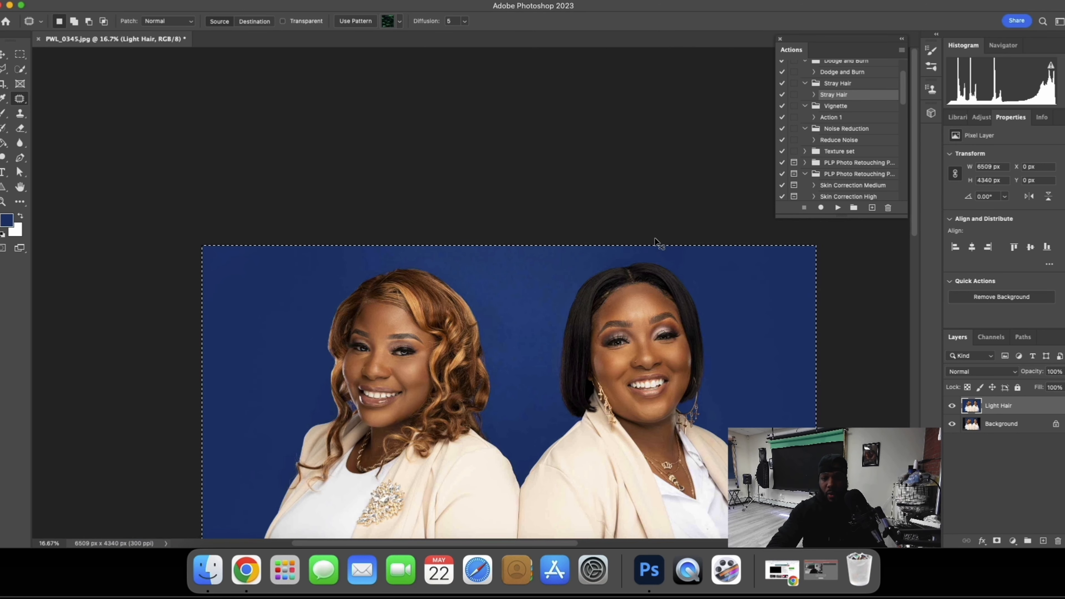
key("super+minus")
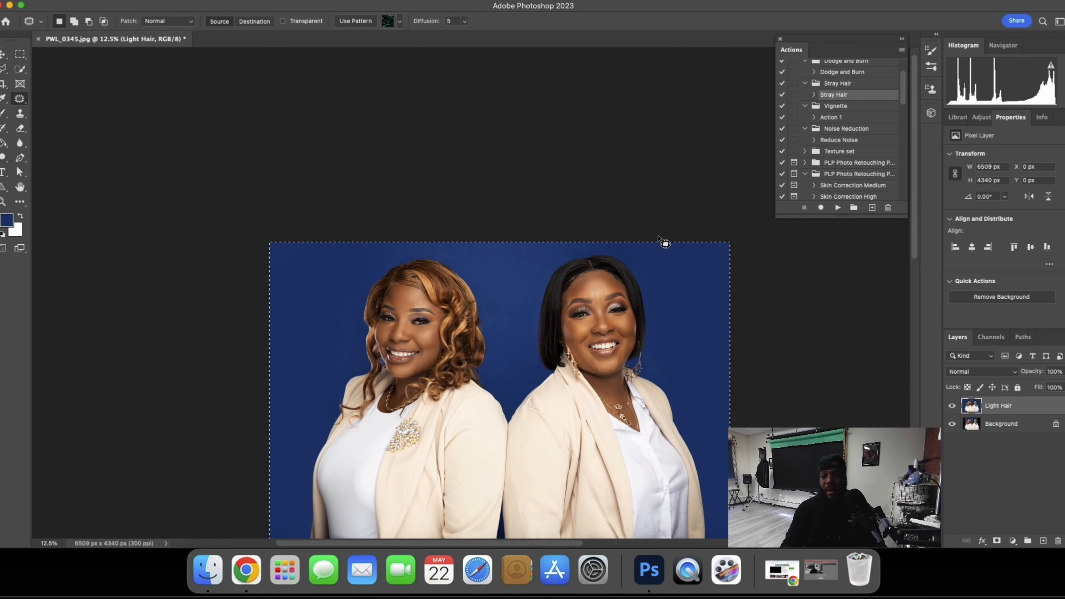
scroll(667, 245, "down", 3)
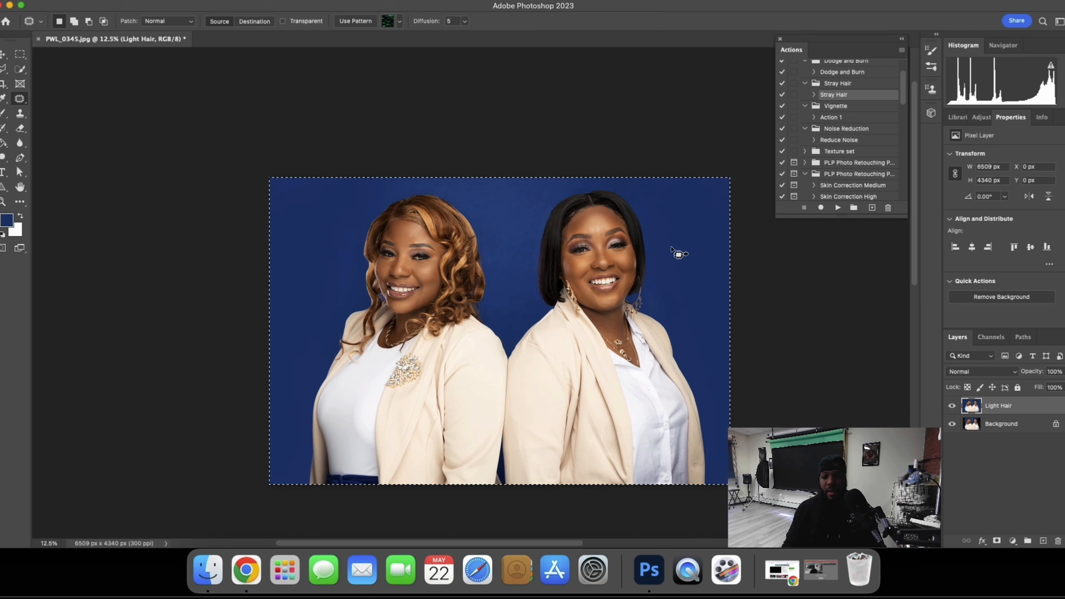
left_click(951, 405)
left_click(951, 405)
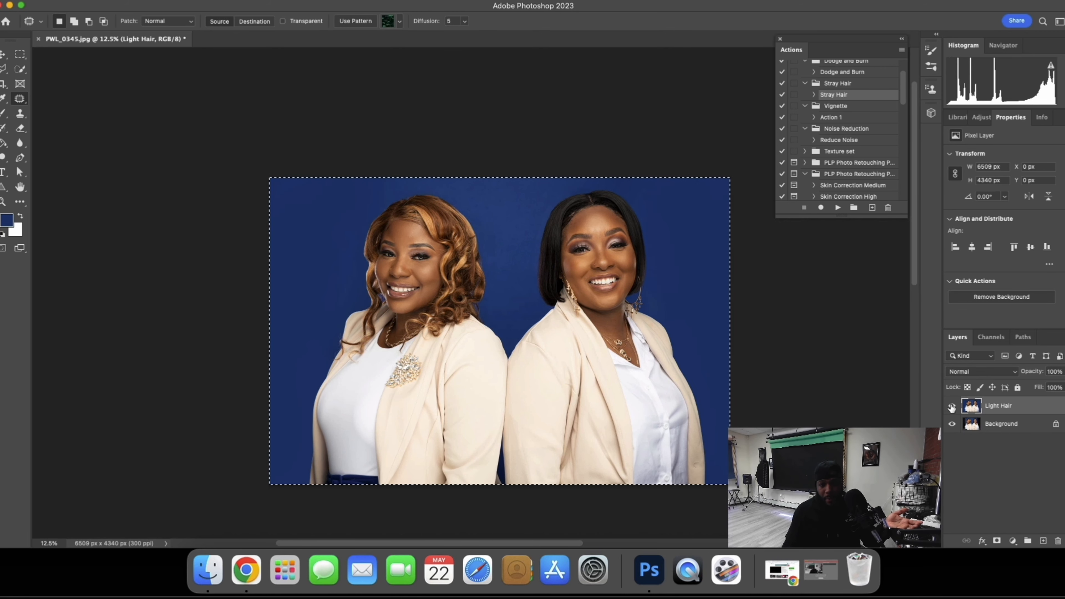
key("super+plus")
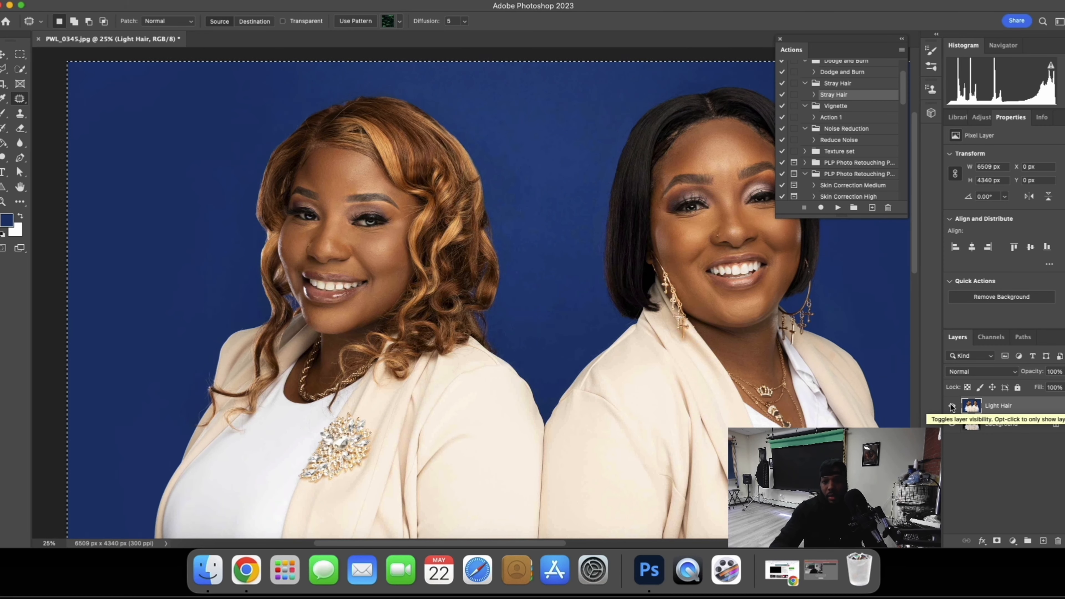
right_click(951, 406)
left_click(949, 421)
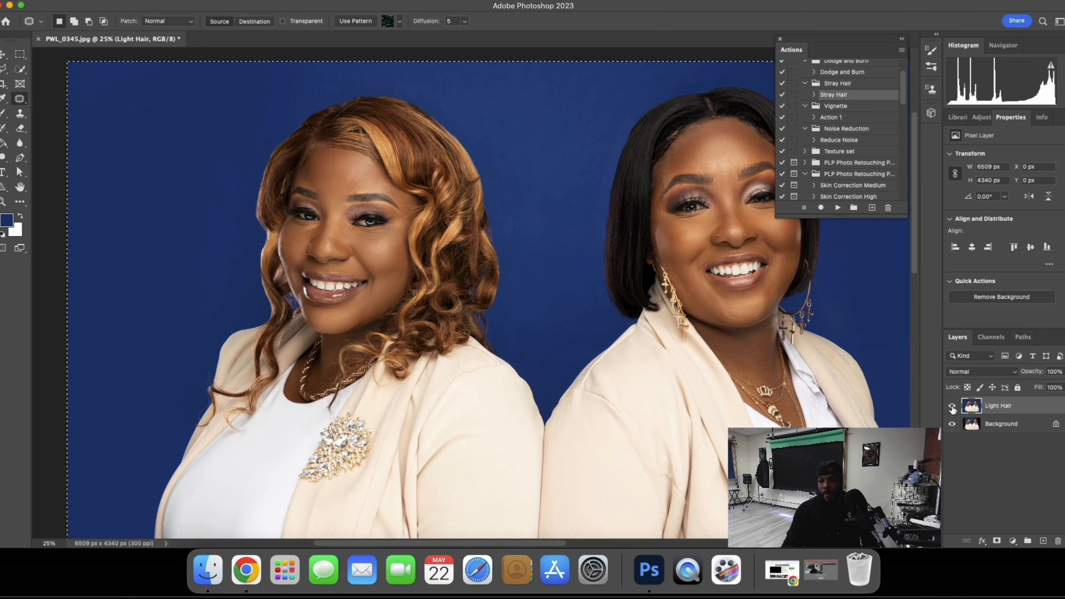
left_click(951, 406)
left_click(951, 406)
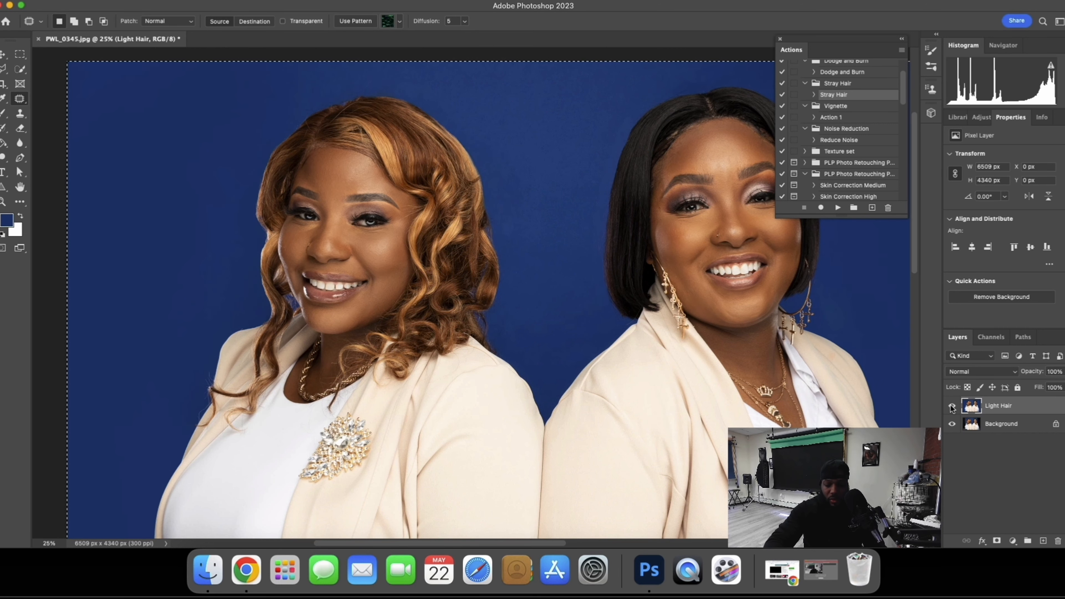
key("super+minus")
key("super+minus")
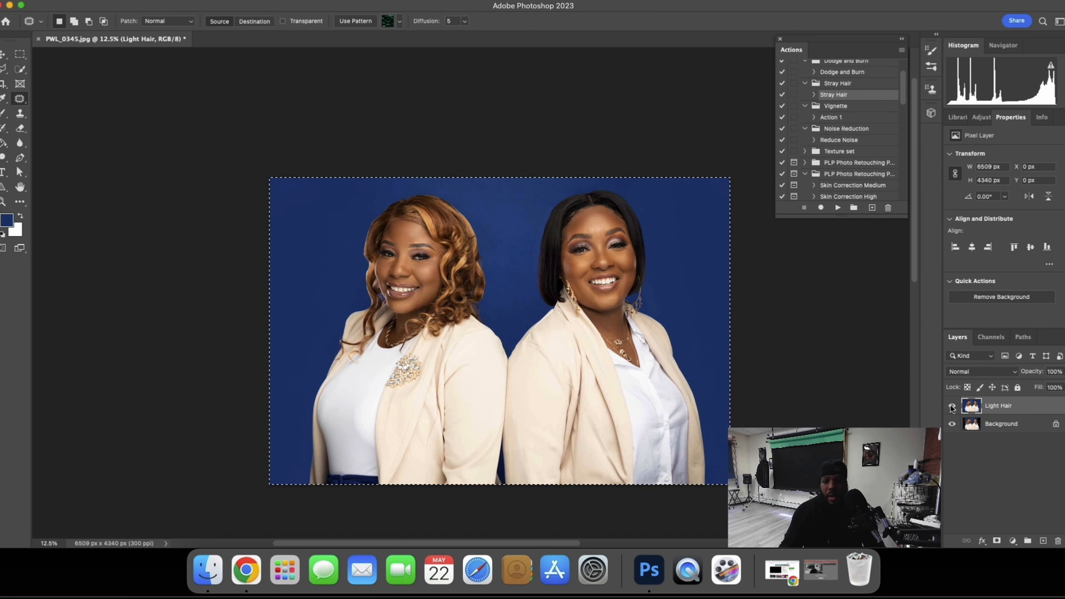
Apply the Sharpen filter to the merged Light Hair layer.
left_click(246, 1)
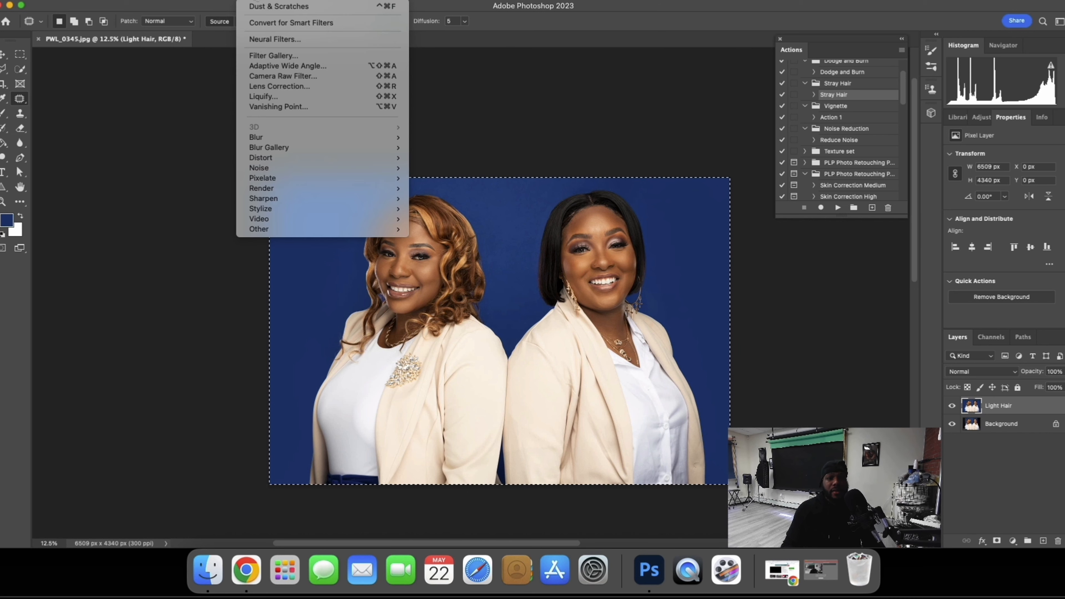
mouse_move(283, 198)
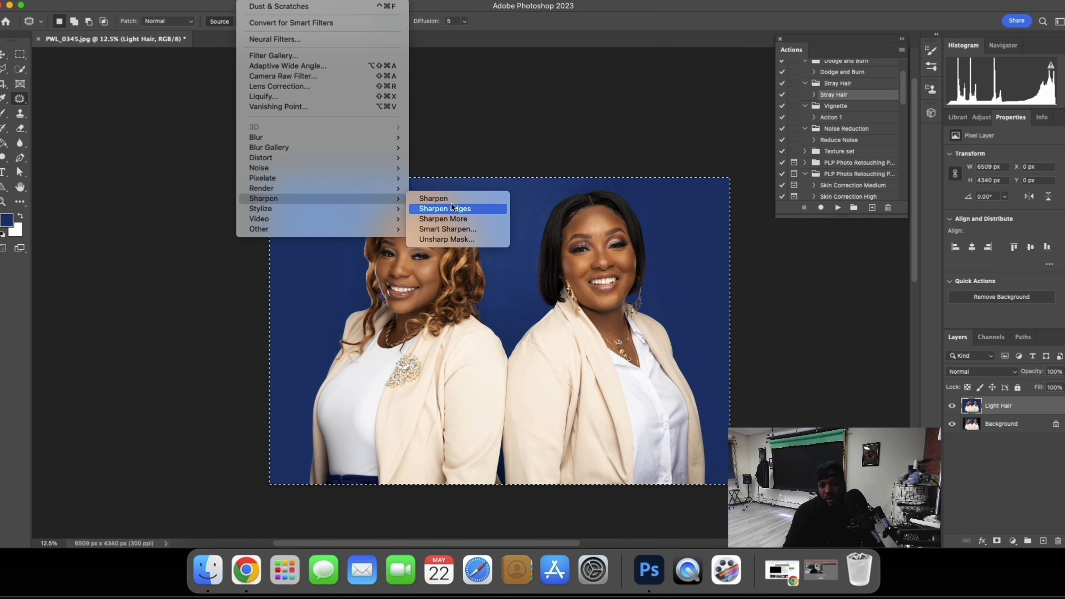
left_click(444, 198)
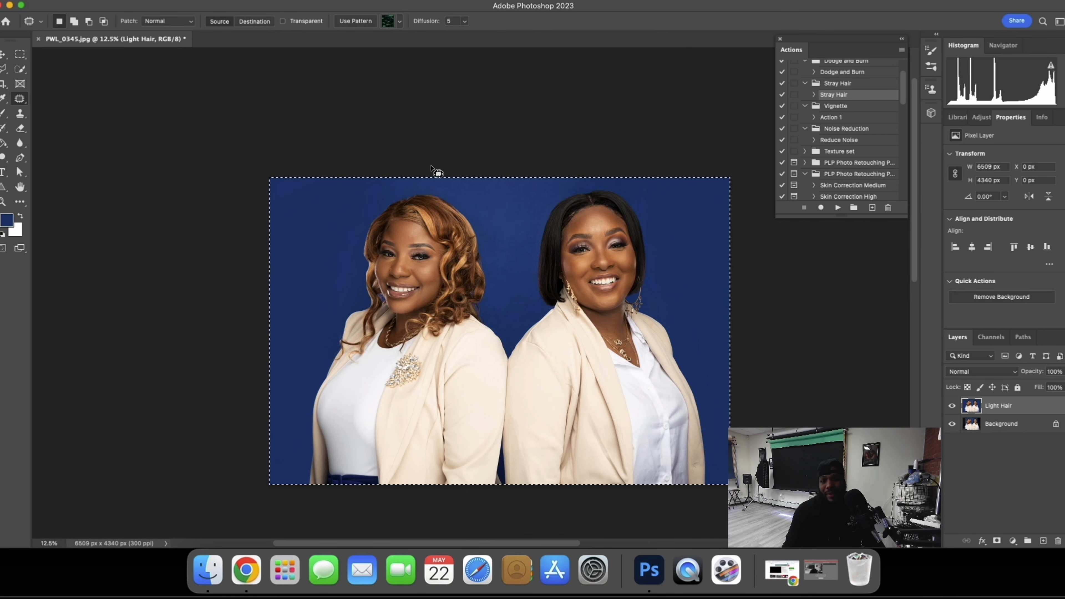